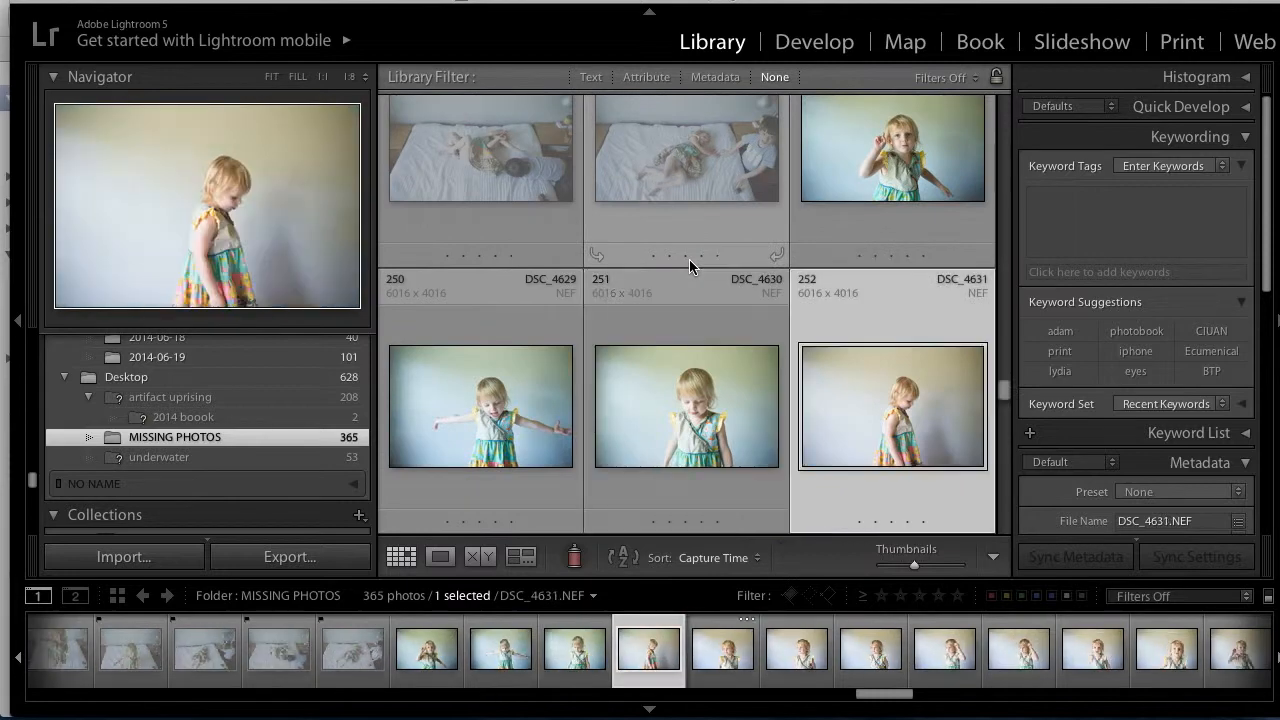
Flag DSC_4636, DSC_4638, DSC_4639 and DSC_4642 as rejected in the MISSING PHOTOS folder.
key(Right)
key(x)
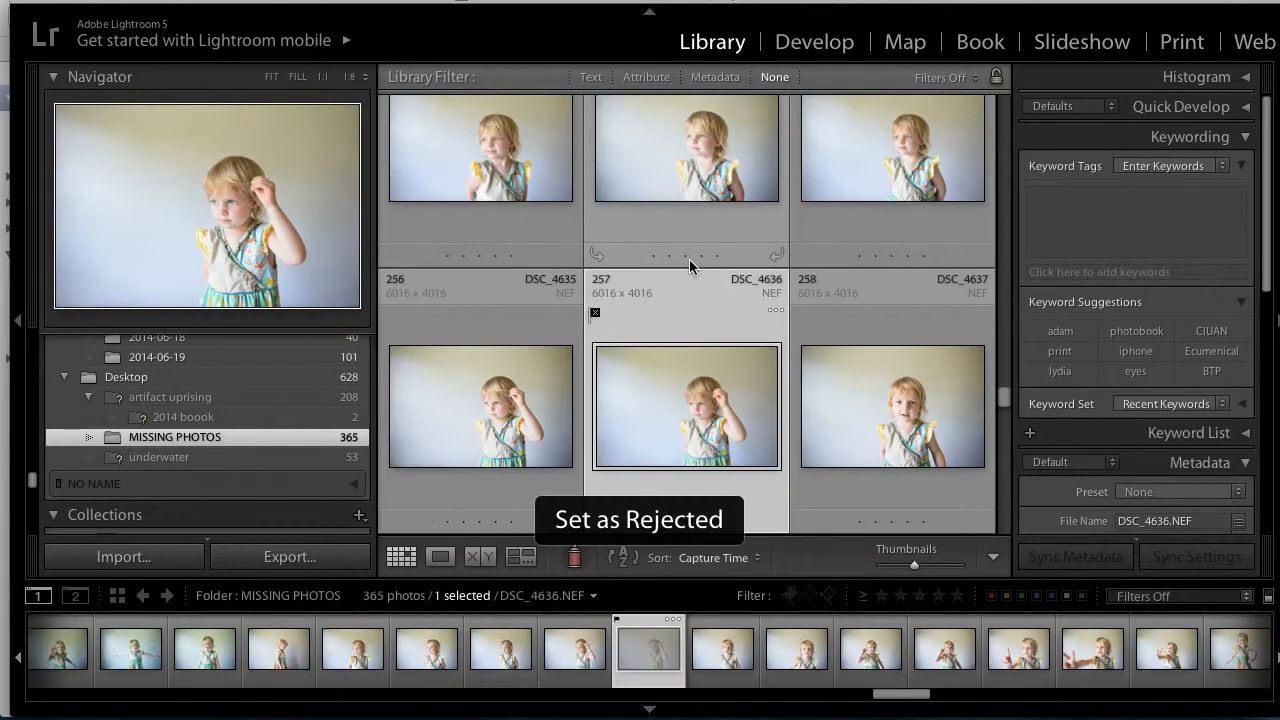
key(Right)
key(Right)
key(x)
key(Right)
key(x)
key(Right)
key(Right)
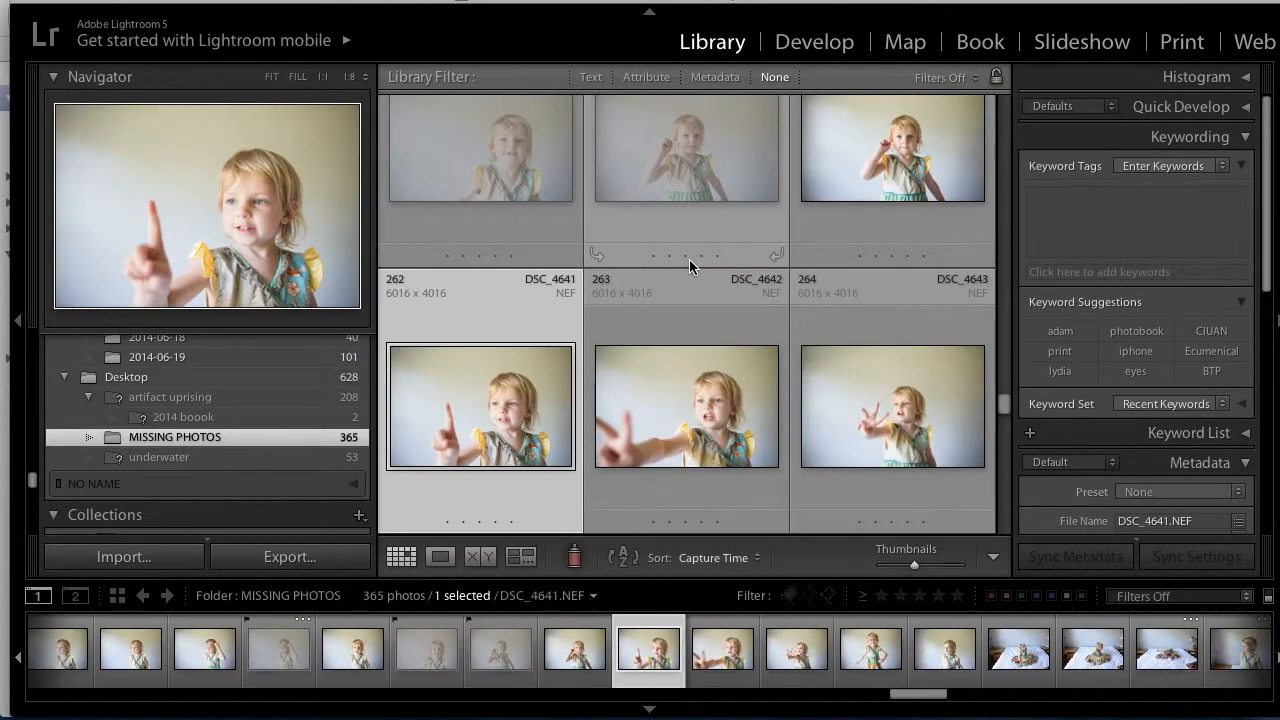
key(Right)
key(x)
Inspect DSC_4645 enlarged, return to the thumbnail grid and flag that photo as rejected.
key(Right)
key(Right)
key(Right)
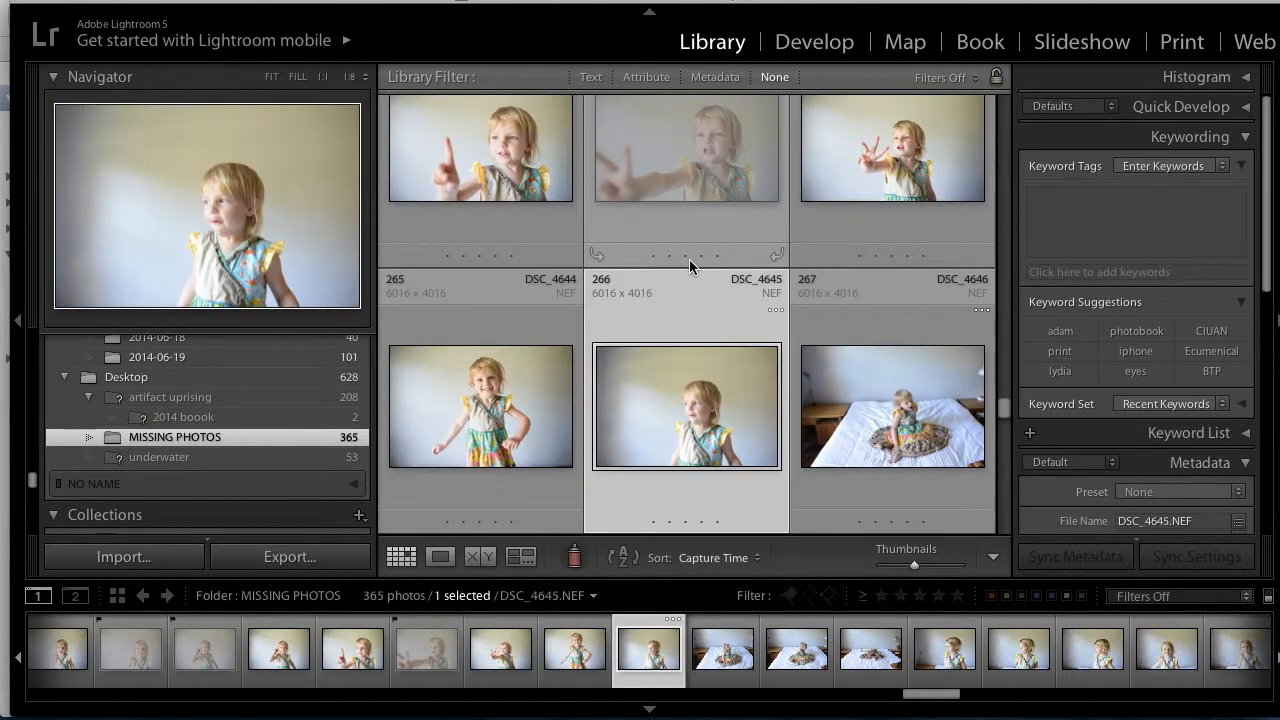
double_click(686, 414)
click(399, 563)
key(x)
key(Right)
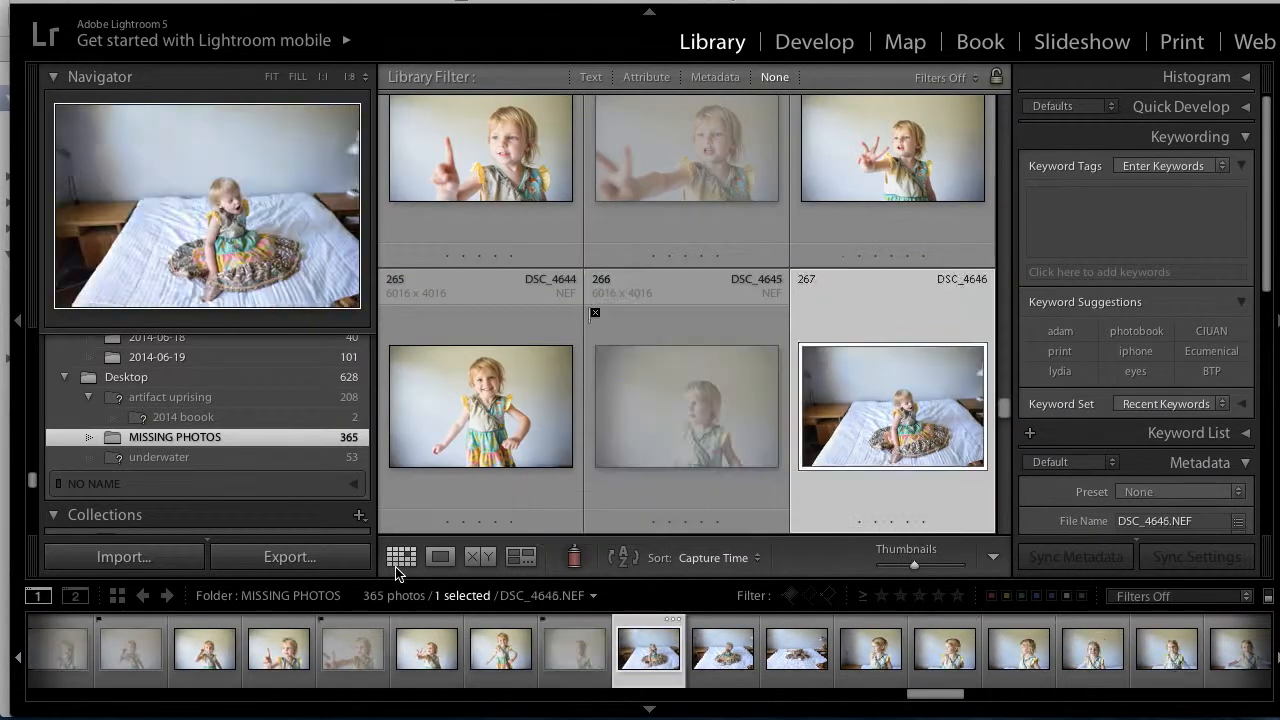
Flag the bed shots DSC_4647 and DSC_4648 and the blurred DSC_4651 as rejected.
key(Right)
key(x)
key(Right)
key(x)
key(Right)
key(Right)
key(Right)
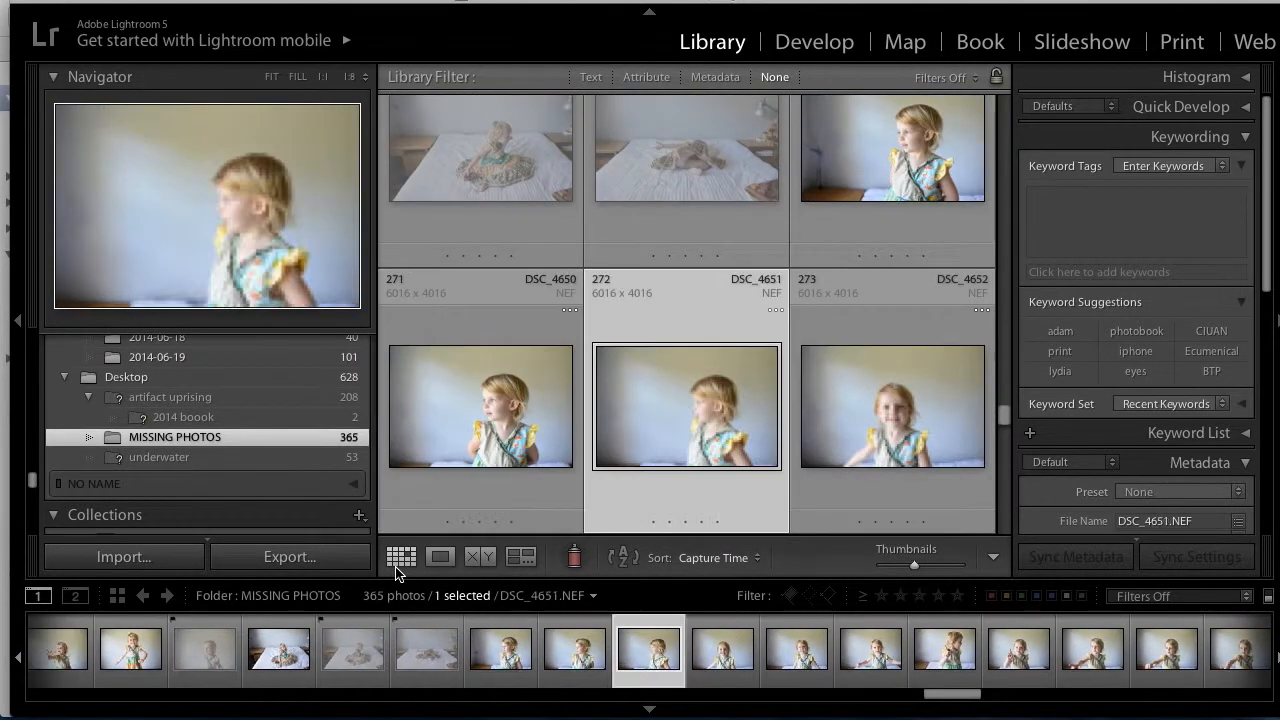
key(x)
Keep DSC_4652 and DSC_4653 unflagged and flag DSC_4654 as rejected.
key(Right)
key(Right)
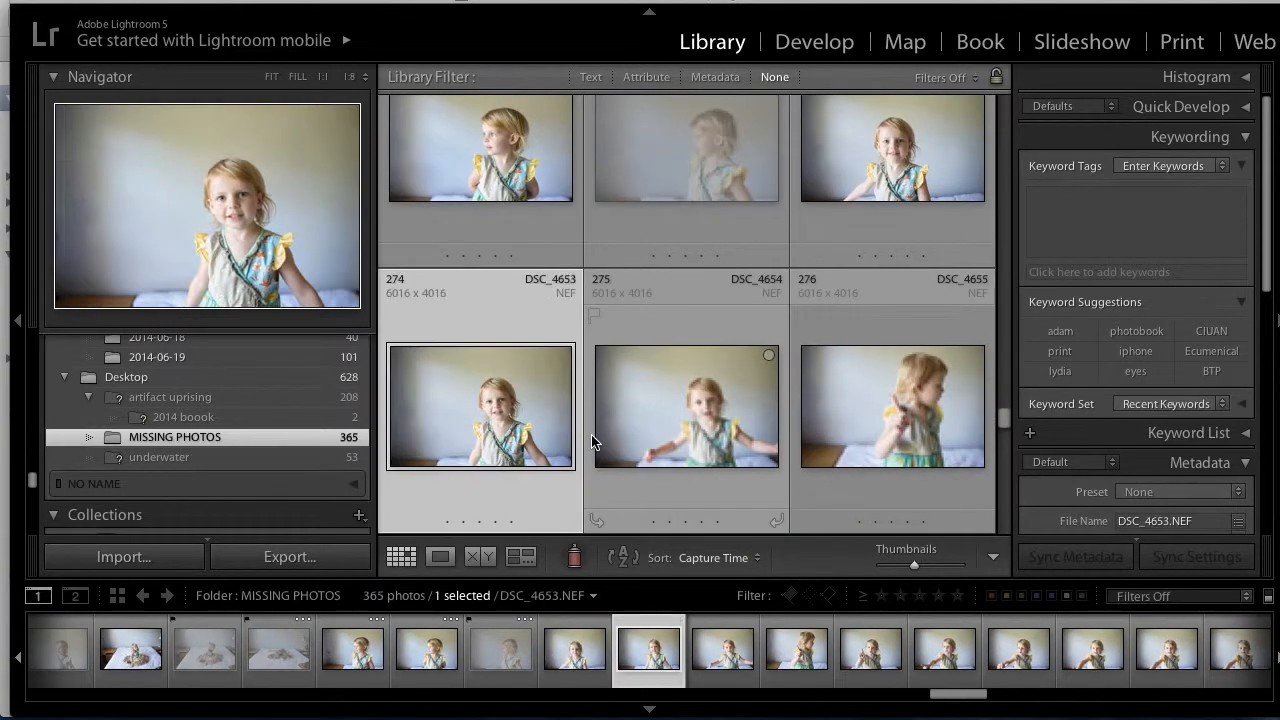
key(Right)
key(x)
Flag the consecutive photos DSC_4657, DSC_4658 and DSC_4659 of the girl as rejected.
key(Right)
key(Right)
key(Right)
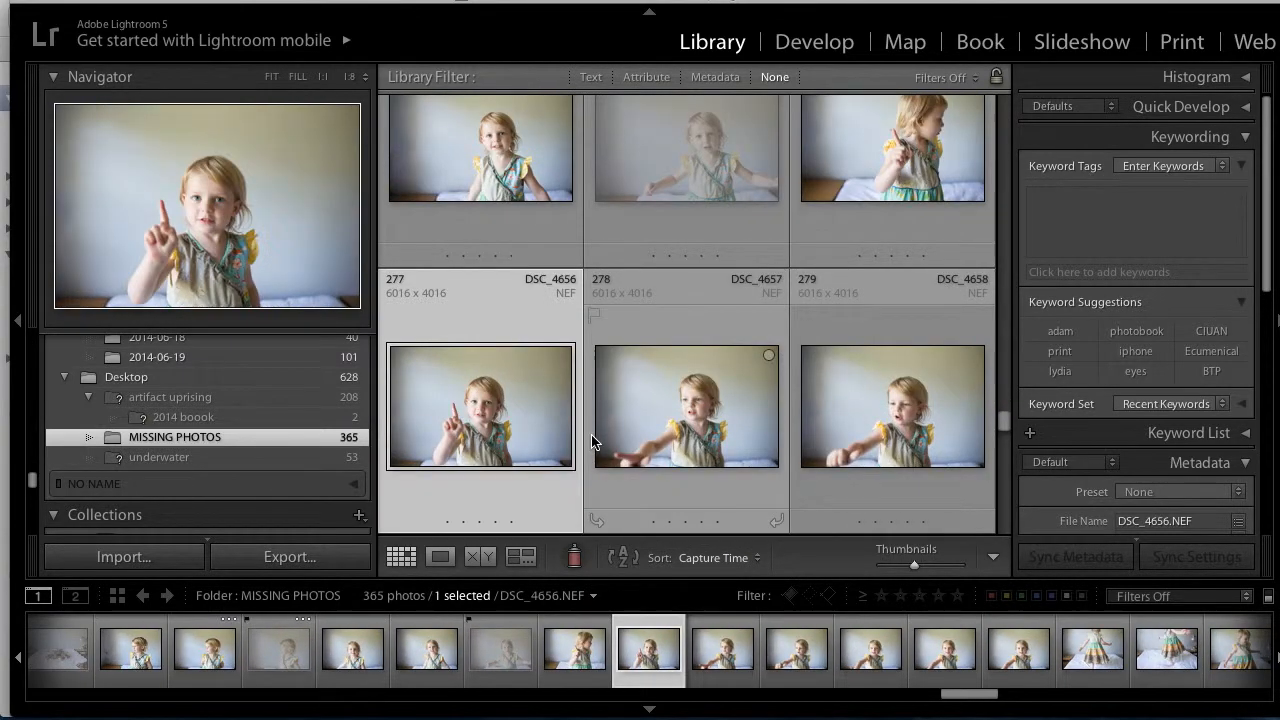
key(x)
key(Right)
key(x)
key(Right)
key(x)
Leave DSC_4660 unflagged and flag DSC_4661, DSC_4662 and DSC_4663 as rejected.
key(Right)
key(Right)
key(x)
key(Right)
key(x)
key(Right)
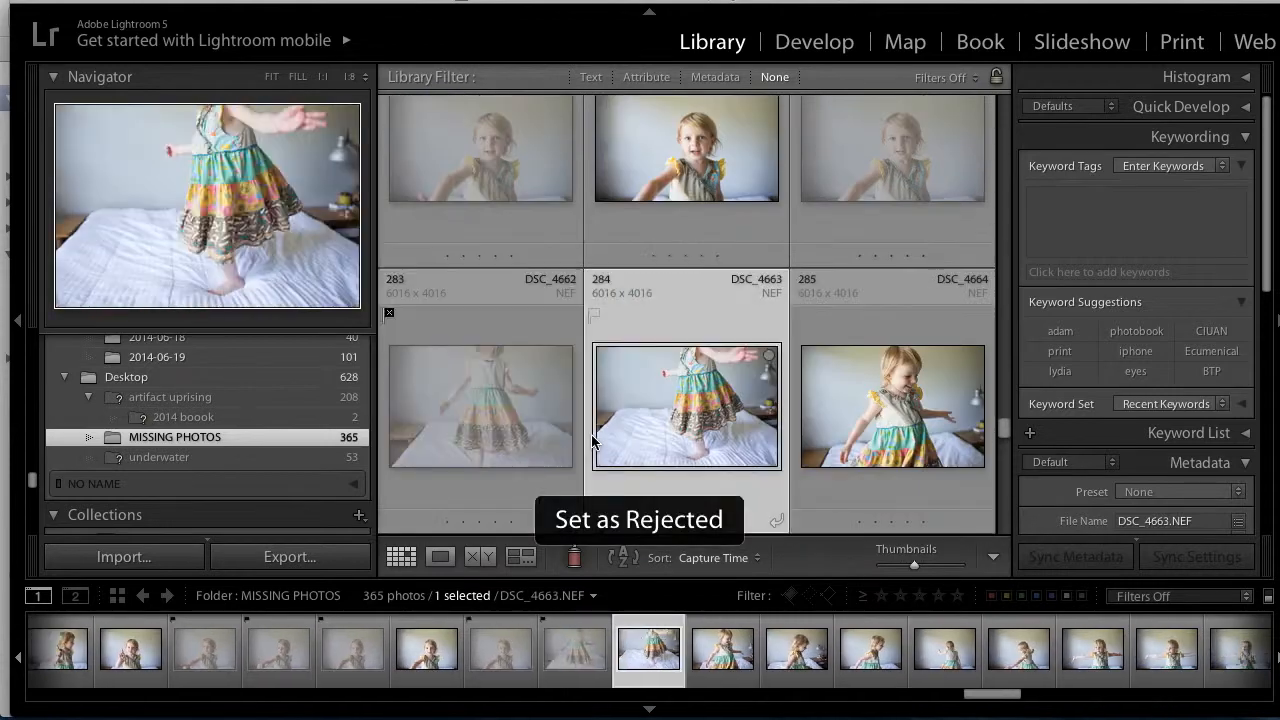
key(x)
Flag DSC_4665, DSC_4666 and DSC_4668 as rejected, leaving DSC_4664 and DSC_4667 unflagged.
key(Right)
key(Right)
key(x)
key(Right)
key(x)
key(Right)
key(Right)
key(x)
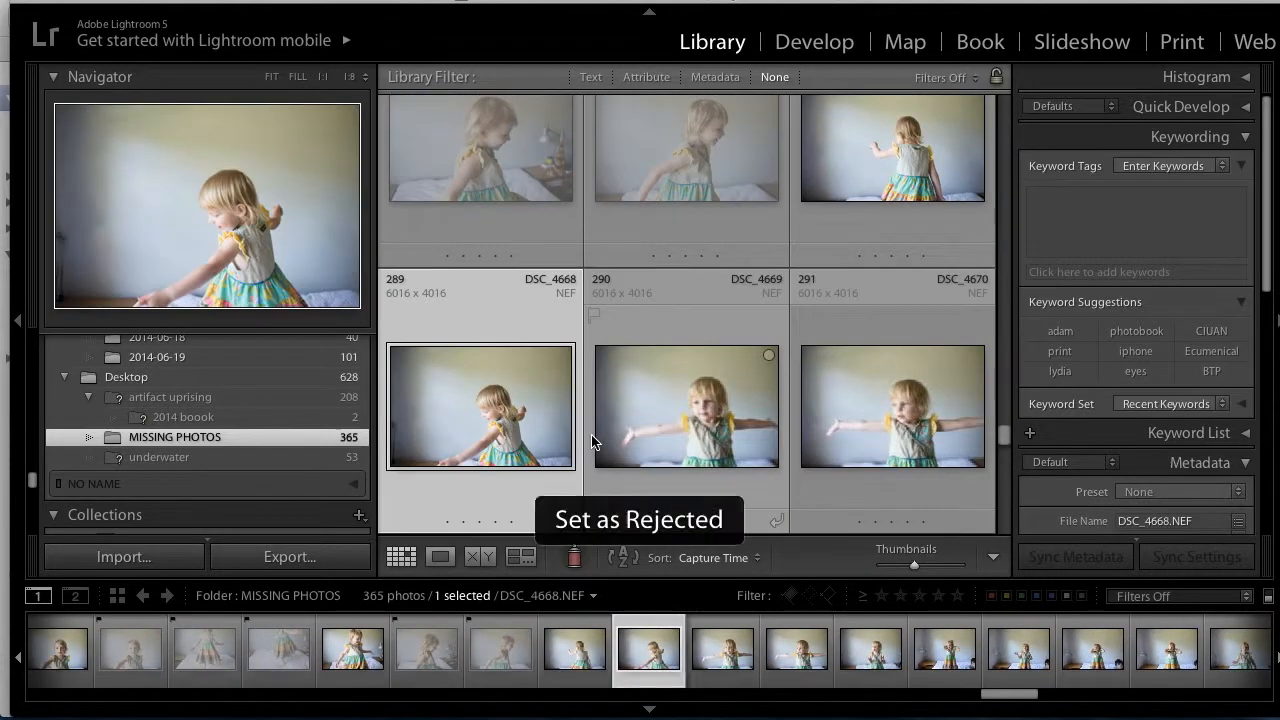
Pass over the photos from DSC_4669 to DSC_4671 and flag DSC_4672 as rejected.
key(Right)
key(Right)
key(Right)
key(Right)
key(x)
key(Right)
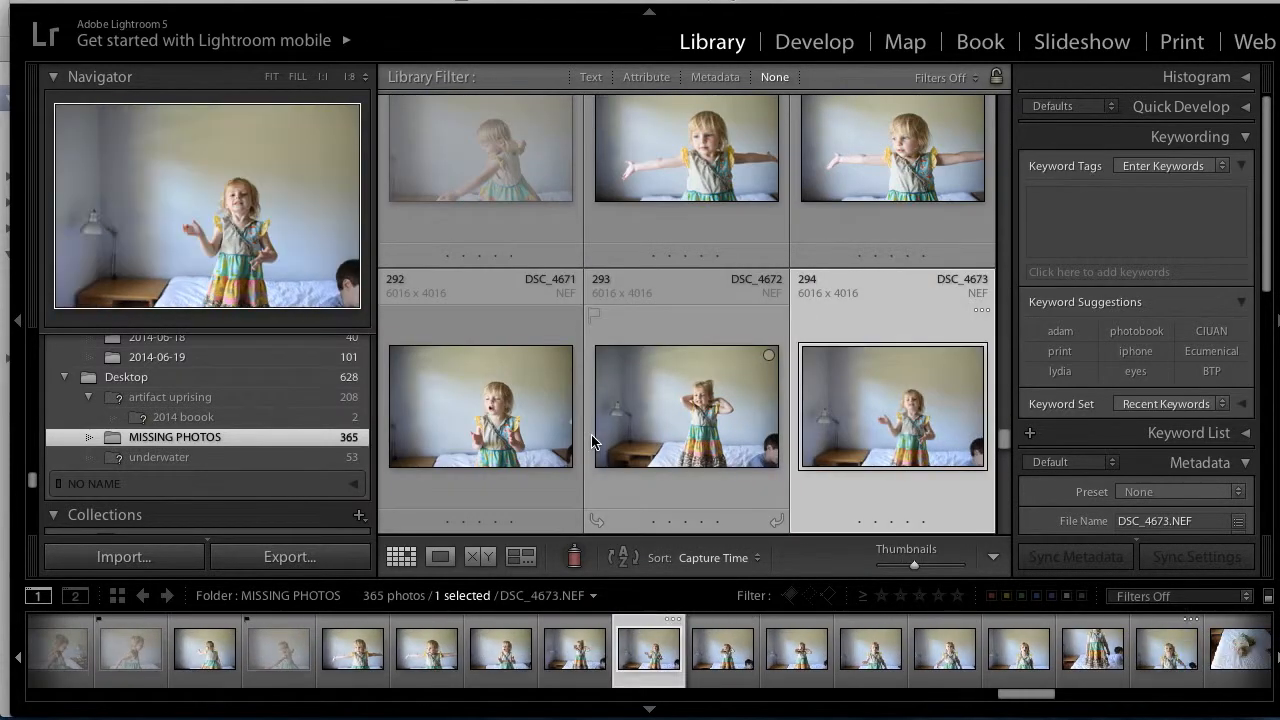
Compare DSC_4674 with DSC_4675, keep both, and flag DSC_4676 and DSC_4677 as rejected.
key(Right)
key(Right)
click(508, 426)
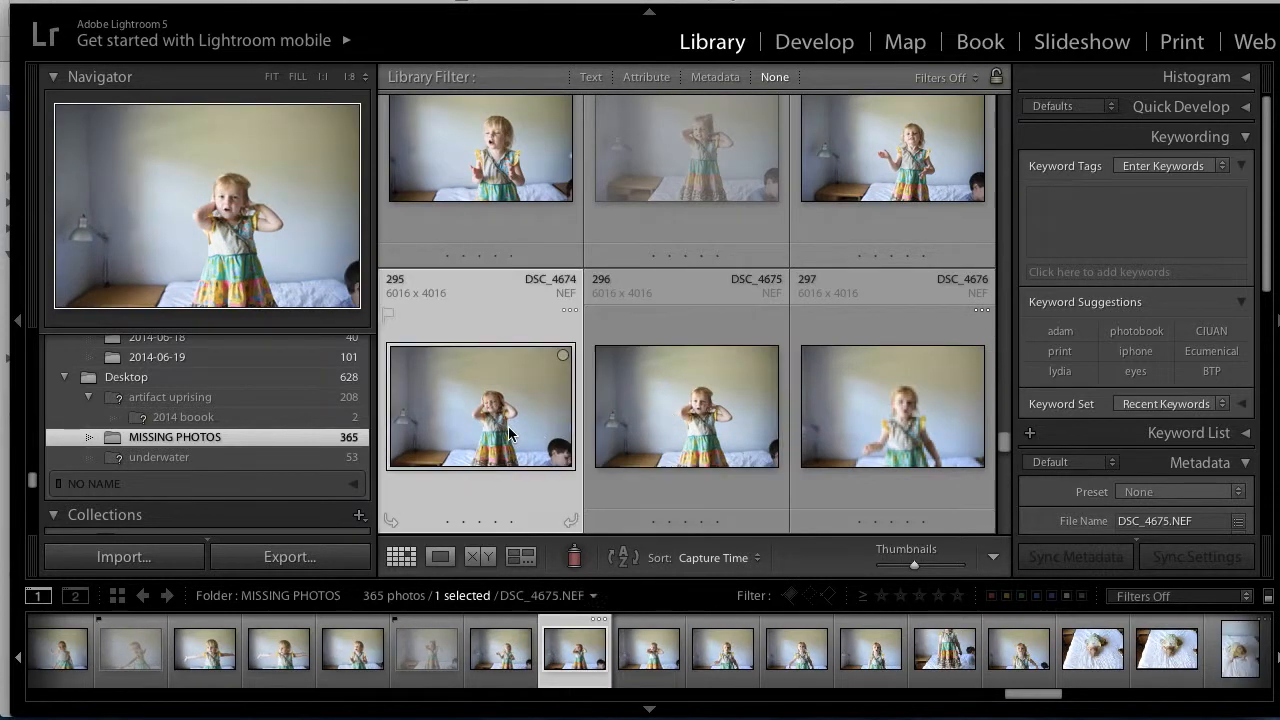
click(626, 414)
click(858, 440)
key(x)
key(Right)
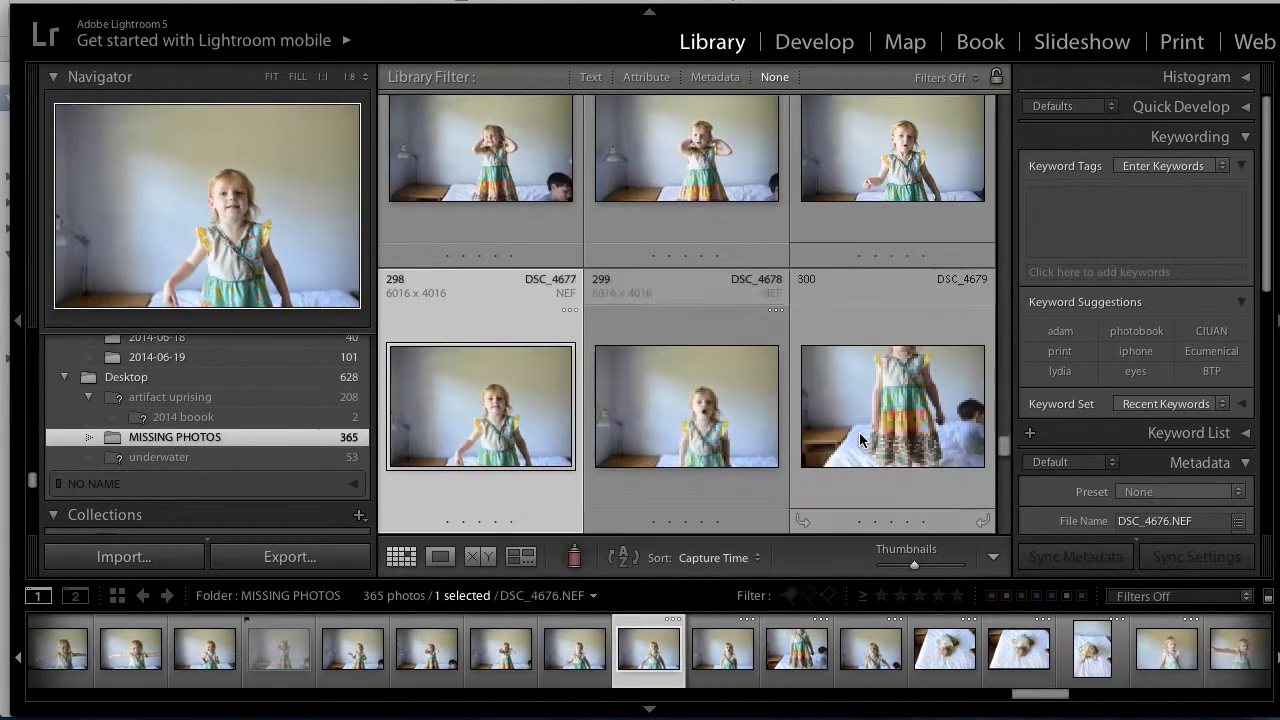
key(x)
Flag the next three photos, DSC_4678, DSC_4679 and DSC_4680, as rejected.
key(Right)
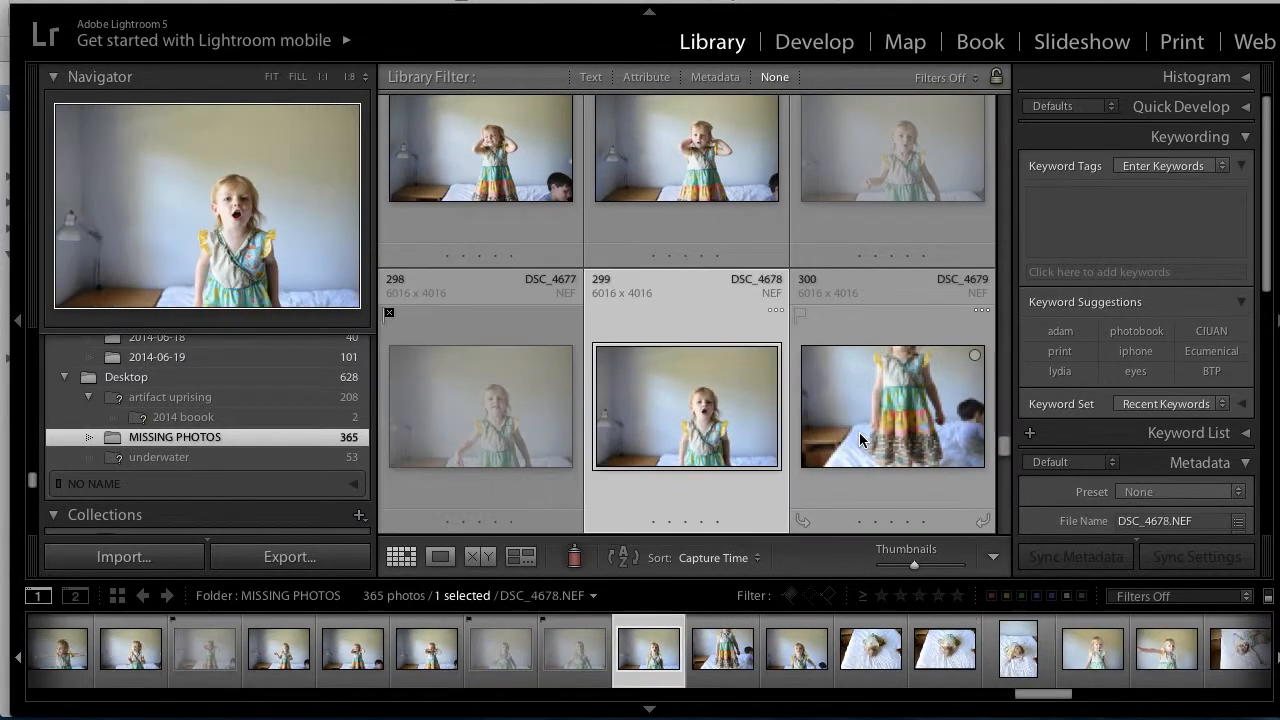
key(x)
key(Right)
key(x)
key(Right)
key(x)
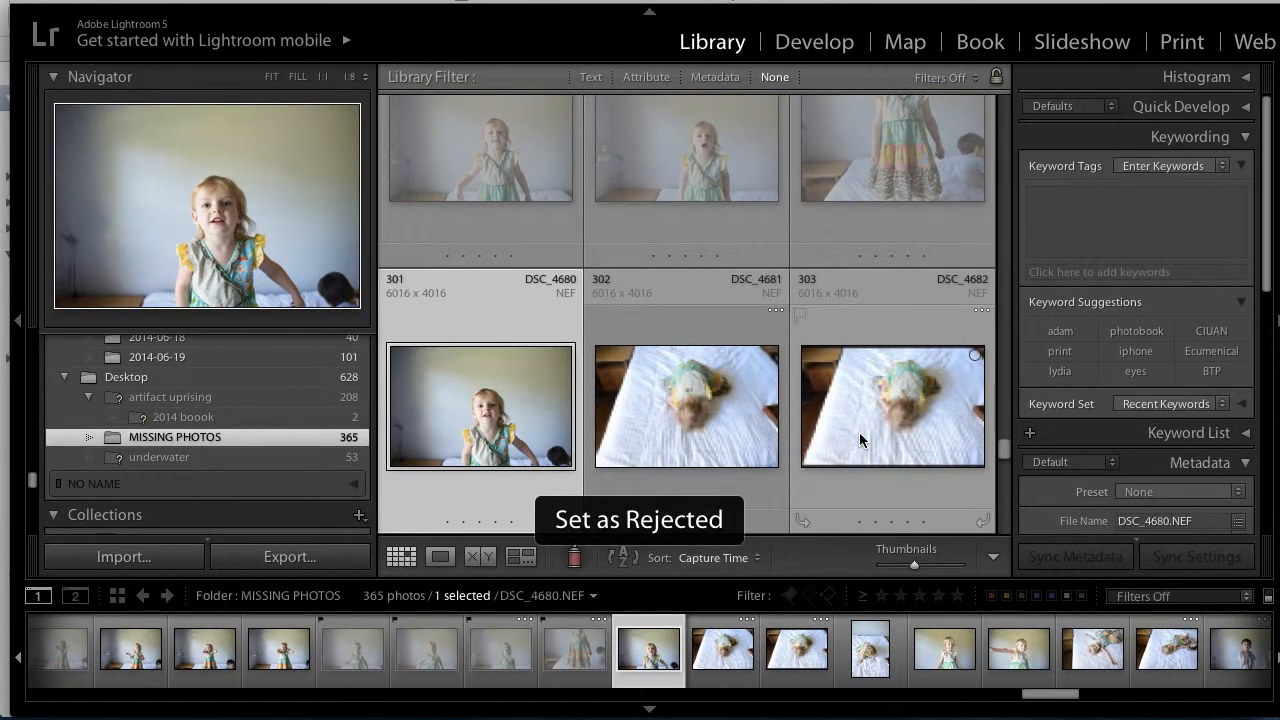
Flag the overhead bed shots DSC_4681, DSC_4682 and DSC_4683 as rejected.
key(Right)
key(x)
key(Right)
key(x)
key(Right)
key(x)
Leave DSC_4684 unflagged and flag the girl's photos DSC_4685, DSC_4686 and DSC_4687 as rejected.
key(Right)
key(x)
key(Right)
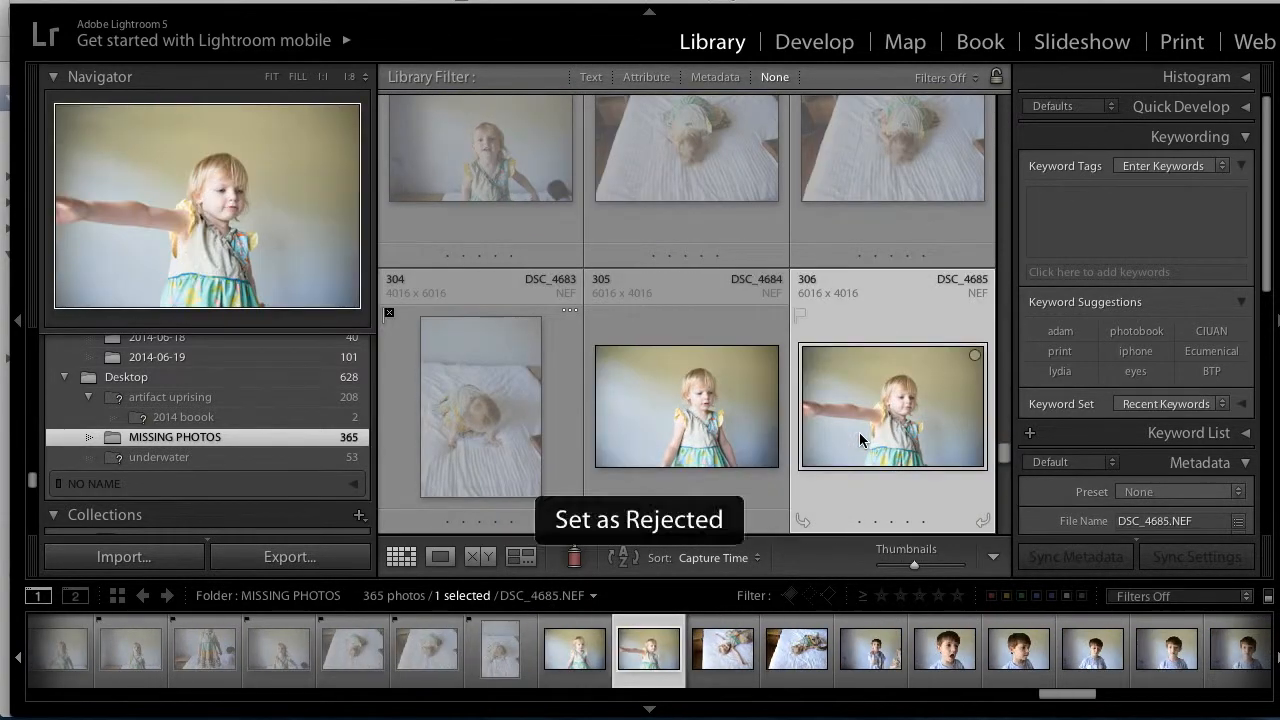
key(x)
key(Right)
key(x)
key(Right)
key(x)
Flag the boy's photos DSC_4688 and DSC_4689 as rejected.
key(Right)
key(x)
key(Right)
key(x)
Cull the boy's portraits from DSC_4690 to DSC_4693, flagging DSC_4693 as rejected.
key(Right)
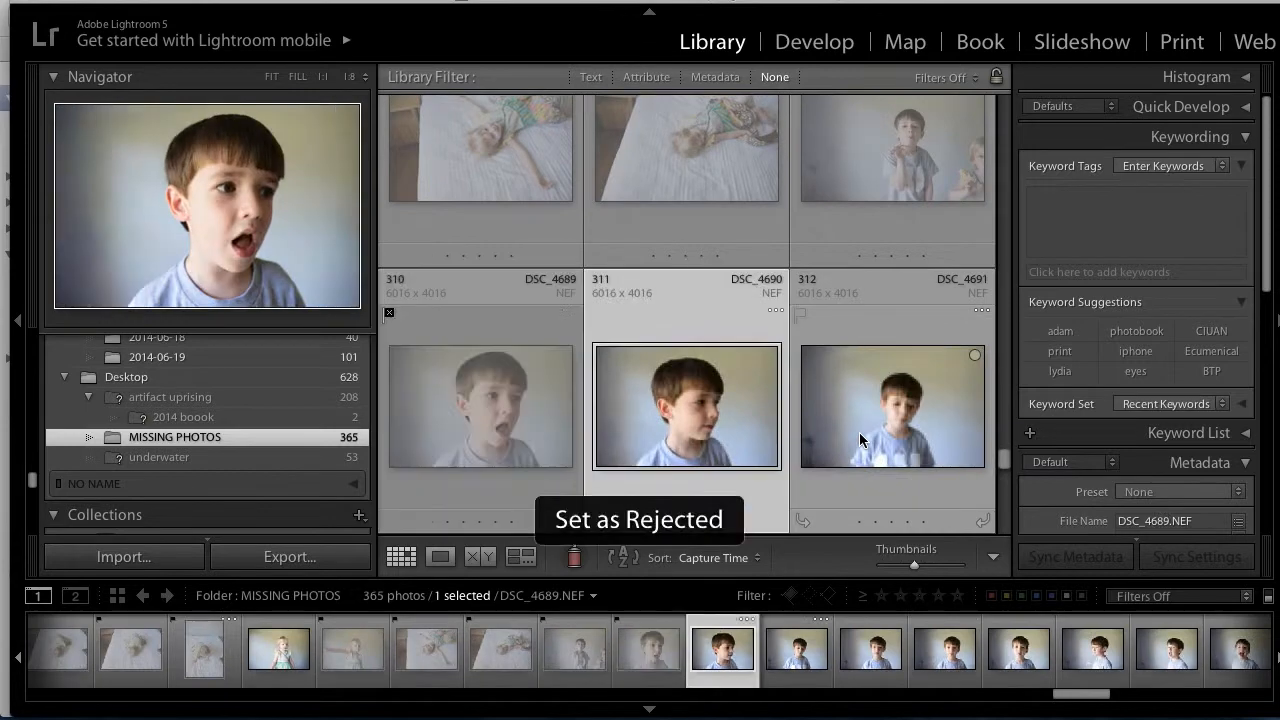
key(x)
key(Right)
key(x)
key(Right)
key(x)
Flag the boy's photos DSC_4696, DSC_4697 and DSC_4699 as rejected, leaving DSC_4694, DSC_4695 and DSC_4698 unflagged.
key(Right)
key(Right)
key(Right)
key(Right)
key(x)
key(Right)
key(x)
key(Right)
key(Right)
key(x)
Pass over DSC_4700 to DSC_4702 and flag DSC_4703 of the boy in the navy shirt as rejected.
key(Right)
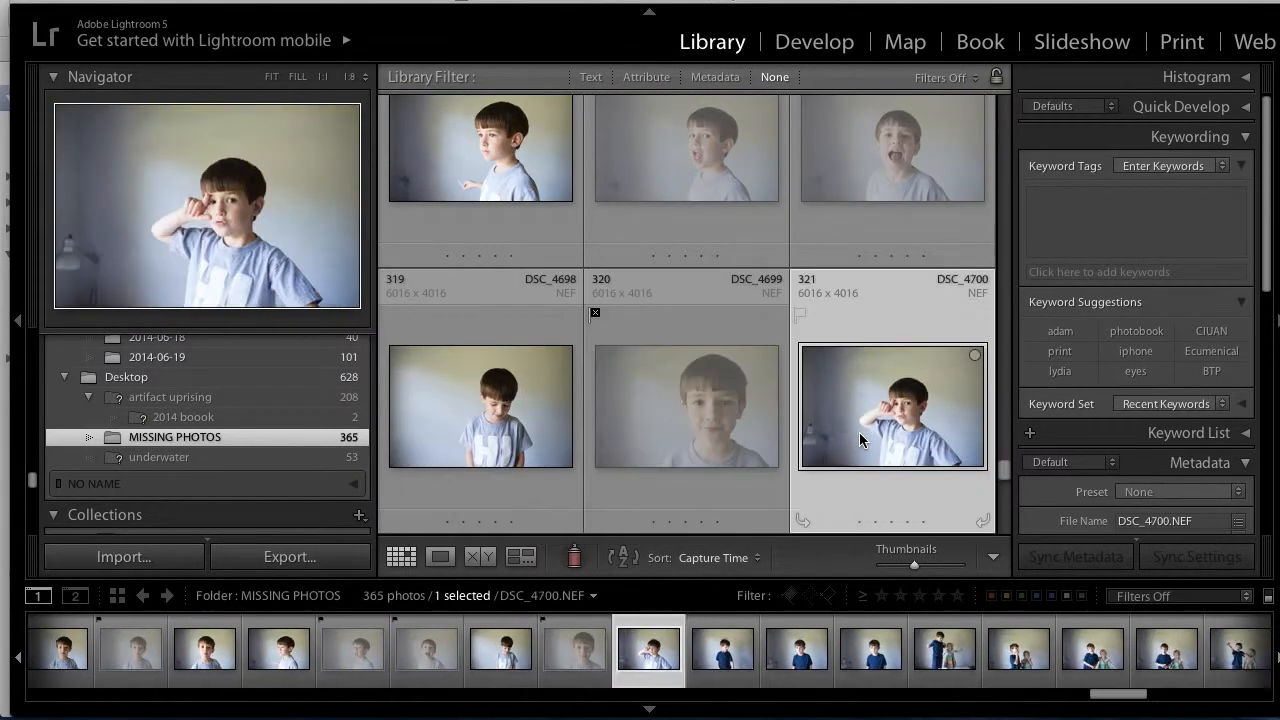
key(Right)
key(Right)
key(Right)
key(Right)
key(x)
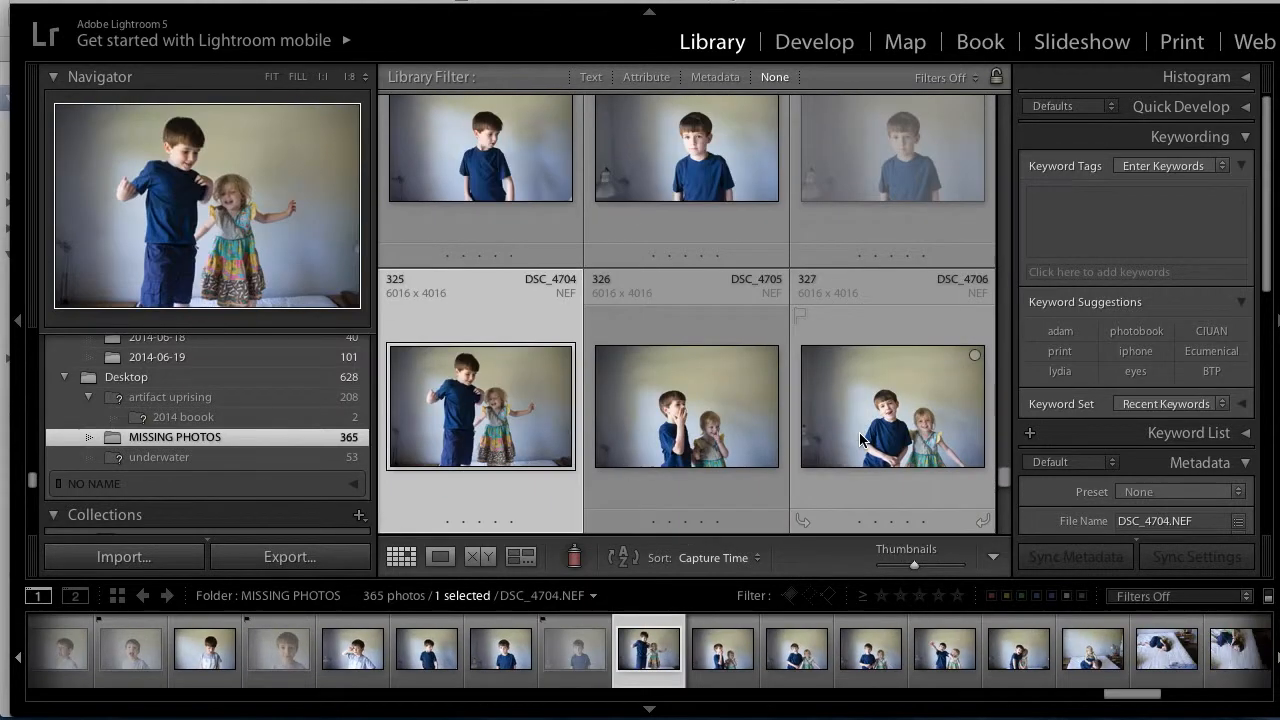
Flag the sibling photos DSC_4704, DSC_4705 and DSC_4708 as rejected.
key(Right)
key(x)
key(Right)
key(Right)
key(Right)
key(x)
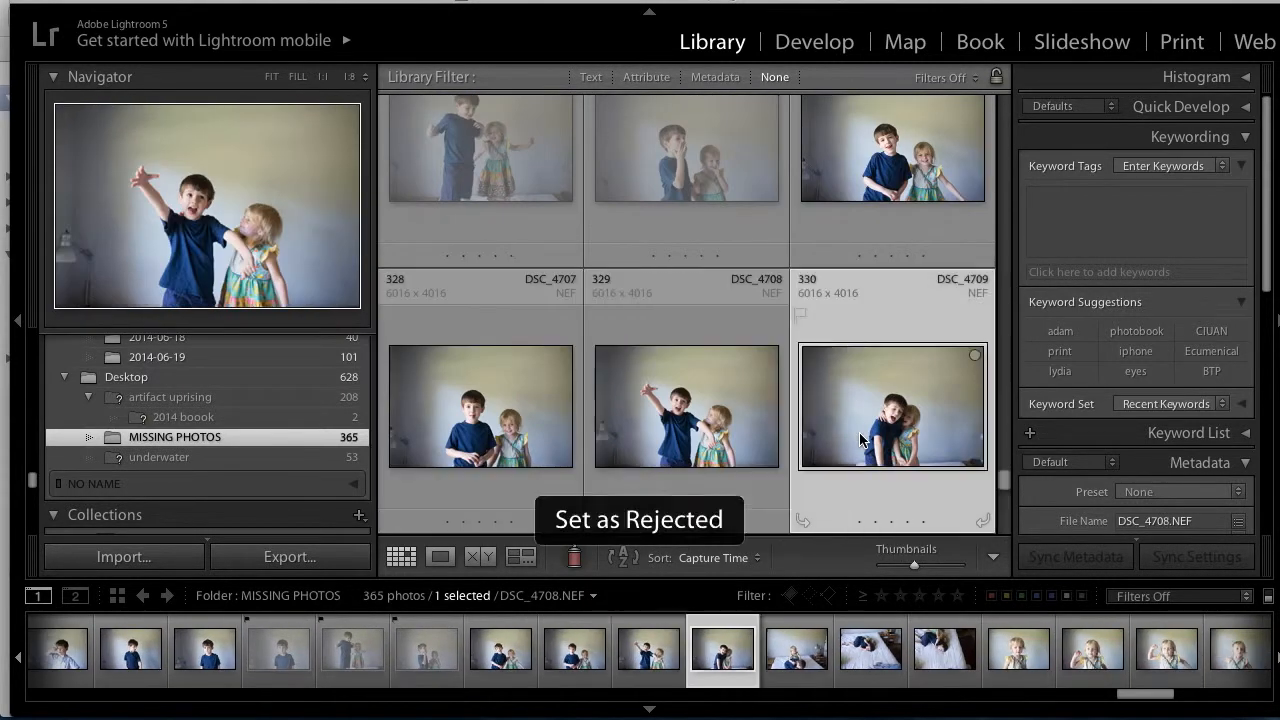
Leave DSC_4709 unflagged and flag DSC_4710, DSC_4711 and DSC_4712 as rejected.
key(Right)
key(Right)
key(x)
key(Right)
key(x)
key(Right)
key(x)
Flag the girl's portraits DSC_4715 and DSC_4717 as rejected.
key(Right)
key(Right)
key(Right)
key(x)
key(Right)
key(Right)
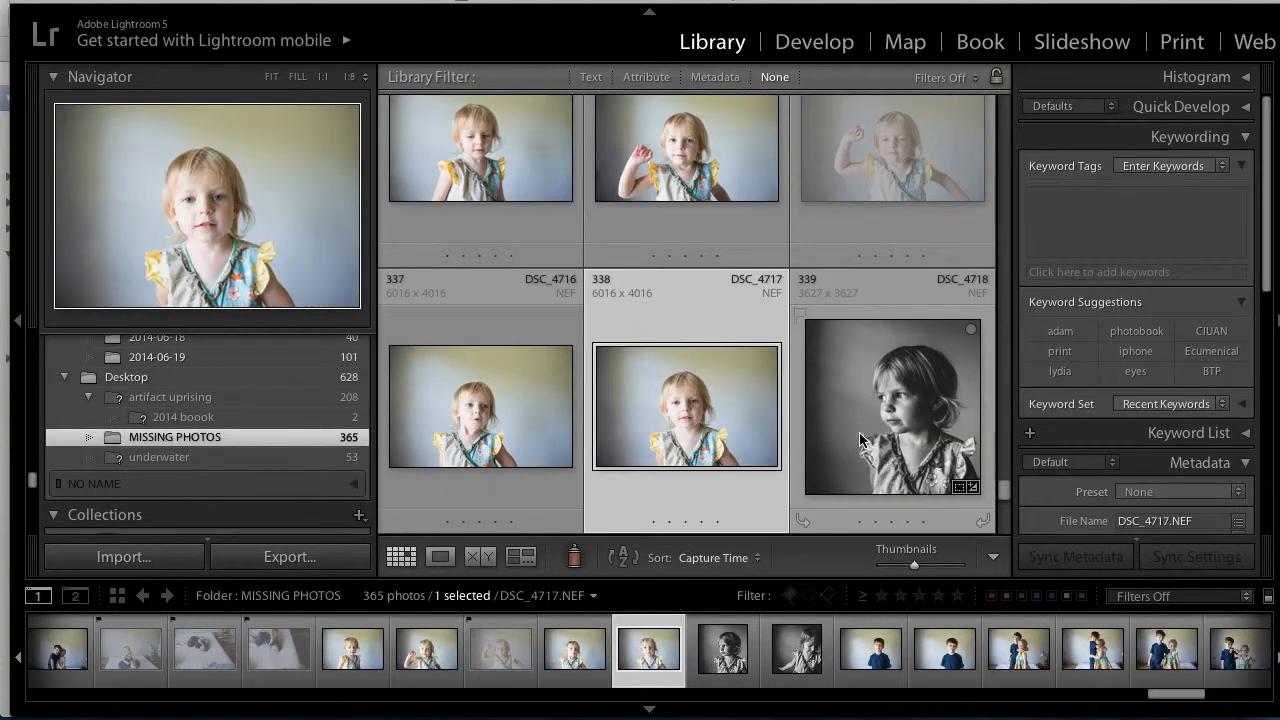
key(x)
Keep the black-and-white portraits and the photos up to DSC_4723, and flag DSC_4724 as rejected.
key(Right)
key(Right)
key(Right)
key(Right)
key(Right)
key(Right)
key(Right)
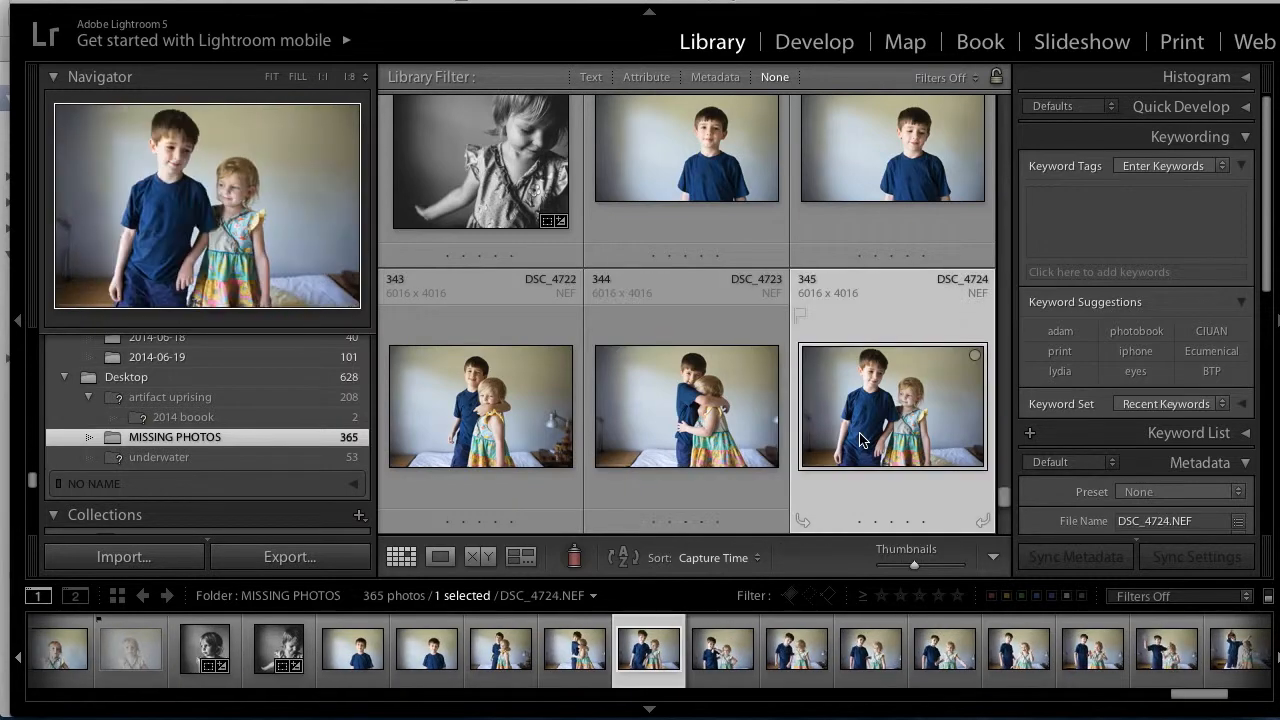
key(x)
Flag the sibling photos DSC_4726 and DSC_4728 as rejected, leaving DSC_4725 and DSC_4727 unflagged.
key(Right)
key(Right)
key(Right)
key(x)
key(Right)
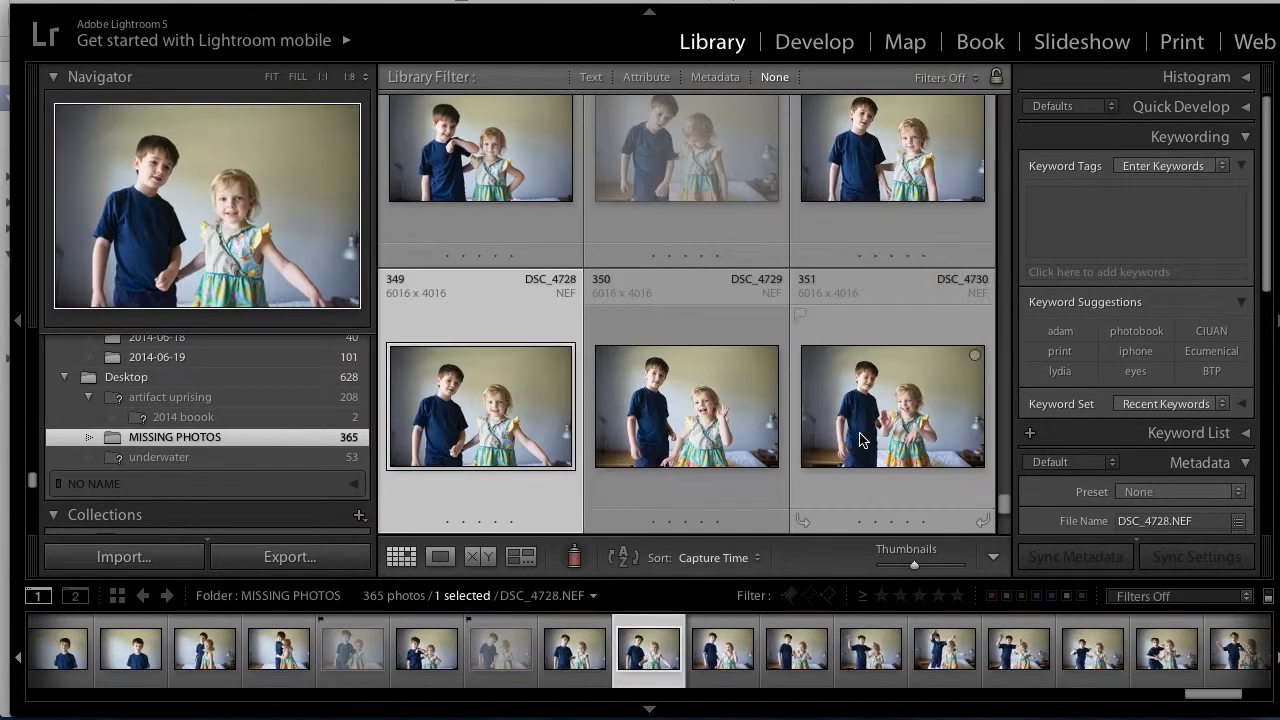
key(x)
Keep DSC_4729 and DSC_4730 unflagged and flag DSC_4731 as rejected.
key(Right)
key(Right)
key(Right)
key(x)
Flag the sibling photos DSC_4734 and DSC_4736 as rejected, leaving DSC_4735 unflagged.
key(Right)
key(Right)
key(Right)
key(x)
key(Right)
key(Right)
key(x)
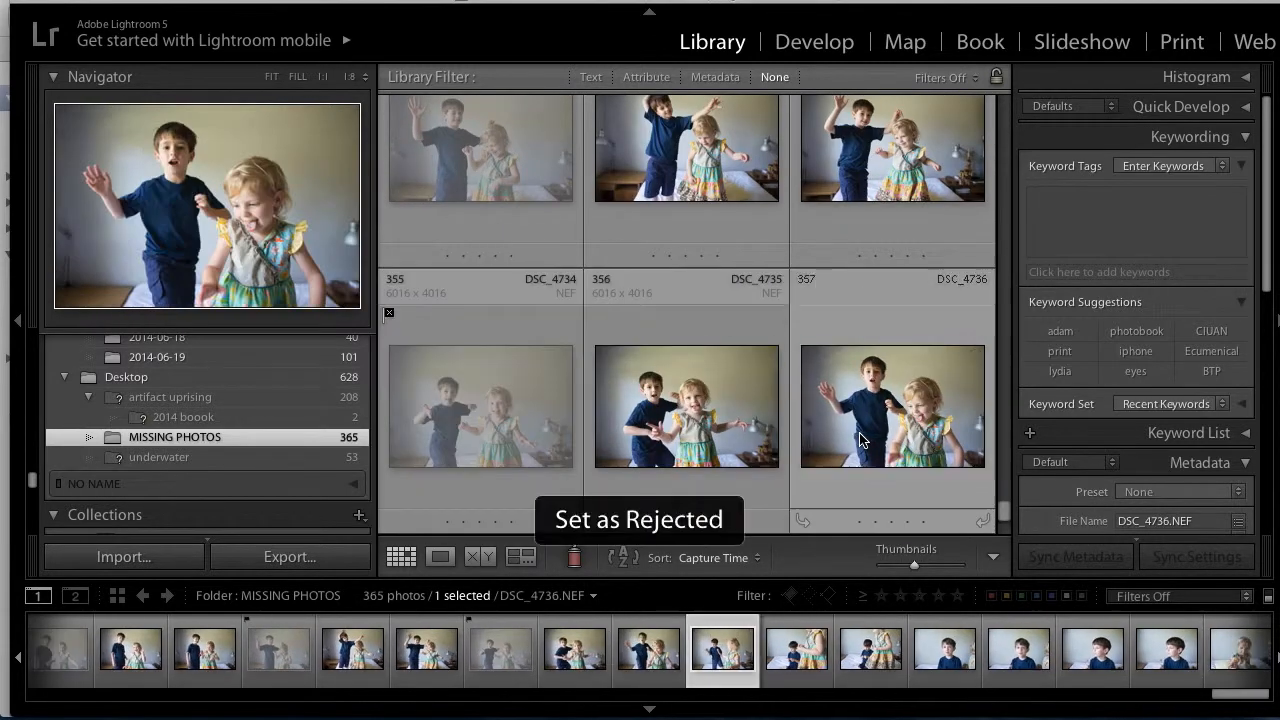
Flag the three sibling photos DSC_4737 to DSC_4739 as rejected.
key(Right)
key(x)
key(Right)
key(x)
key(Right)
key(x)
Keep DSC_4740 unflagged and flag the last four photos, DSC_4741 to DSC_4744, as rejected.
key(Right)
key(Right)
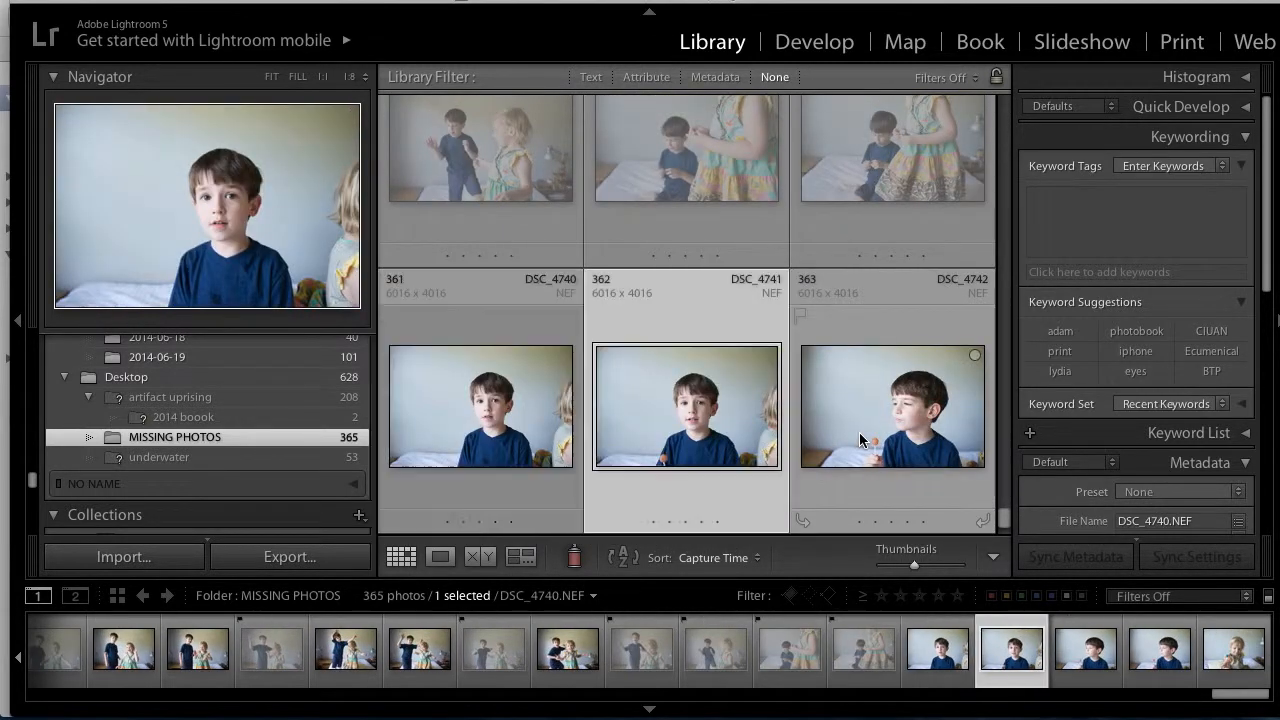
key(x)
key(Right)
key(x)
key(Right)
key(x)
key(Right)
key(x)
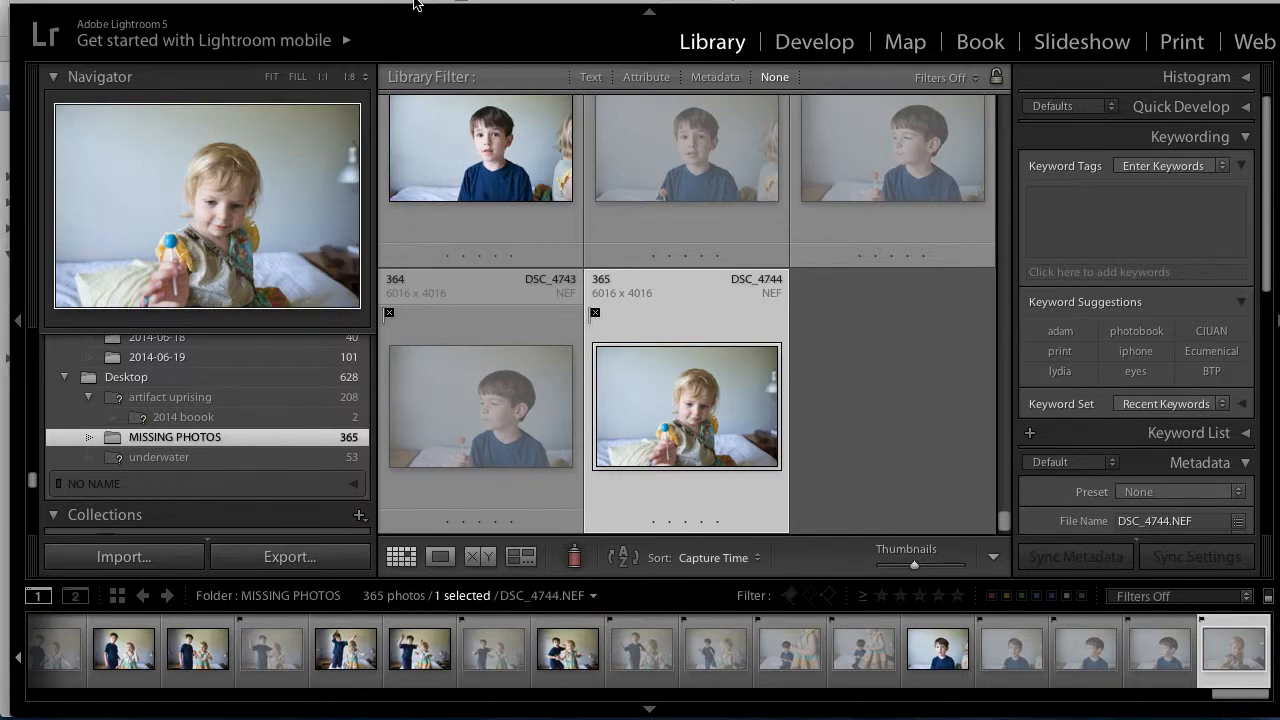
Delete all rejected photos in the folder from disk.
click(304, 1)
click(316, 510)
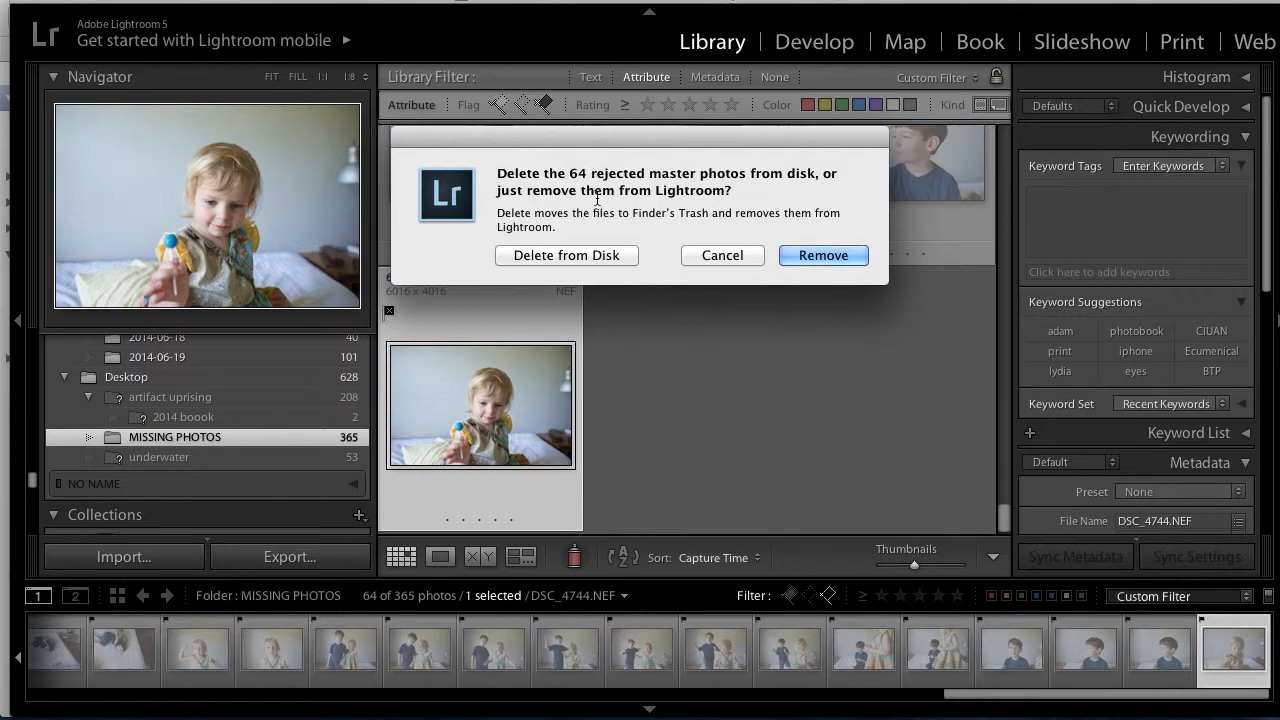
click(566, 257)
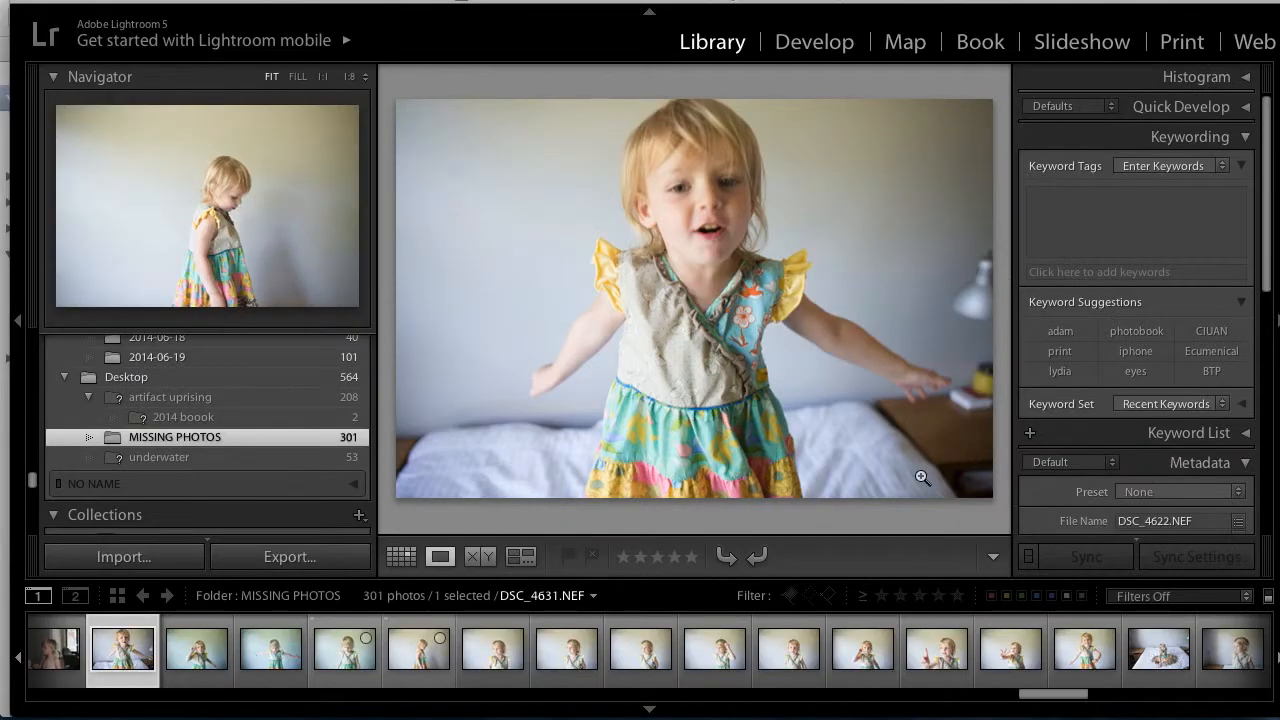
Flag DSC_4622 as rejected and rate DSC_4630, the girl looking down, three stars.
key(Right)
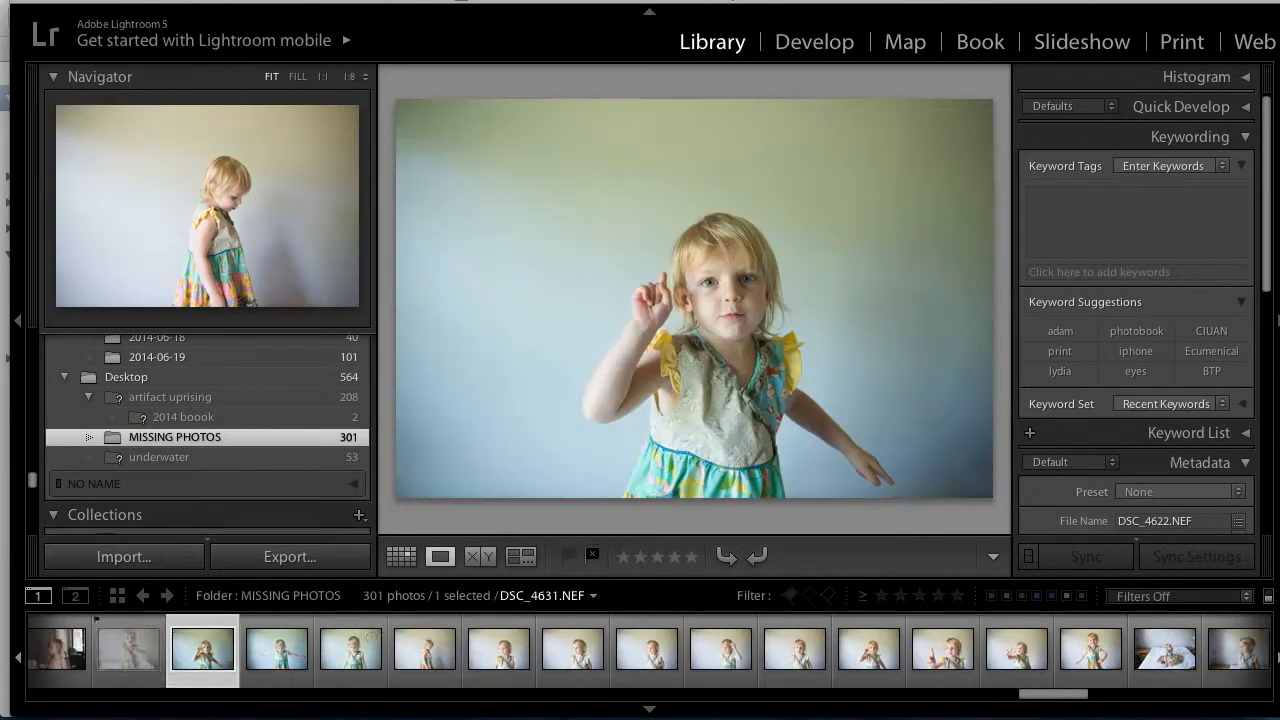
key(Right)
key(Right)
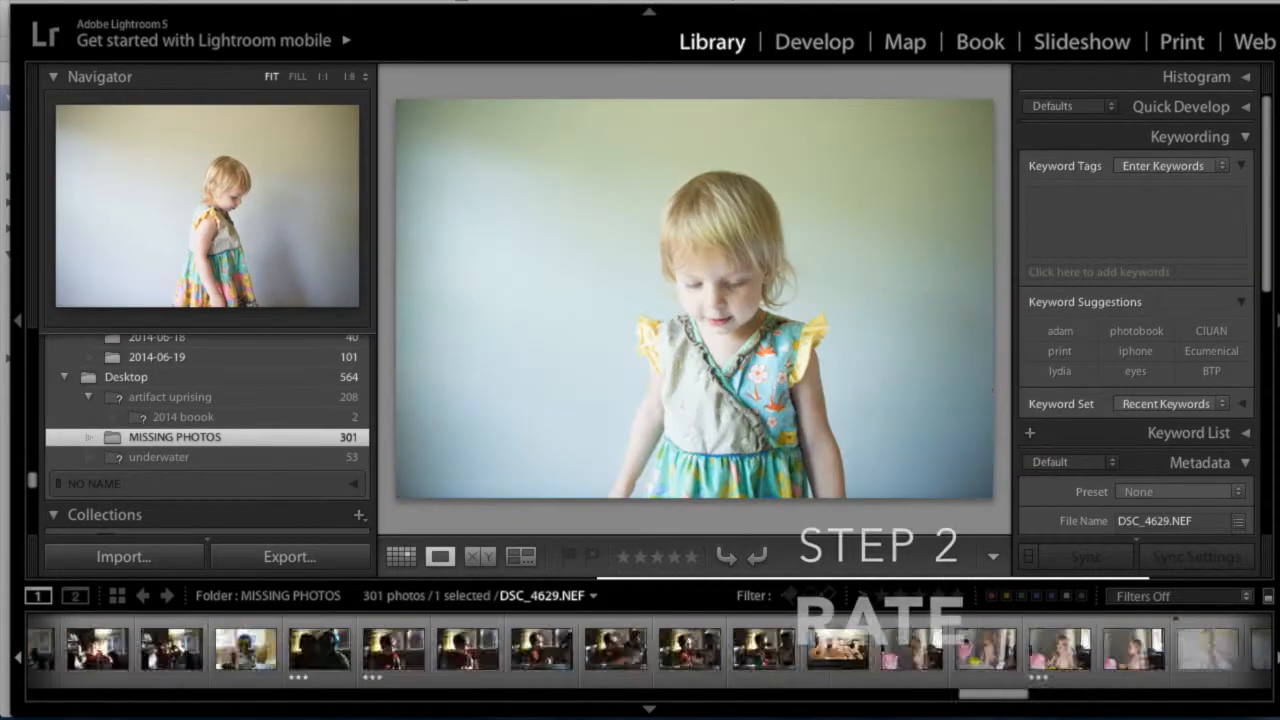
key(3)
key(Right)
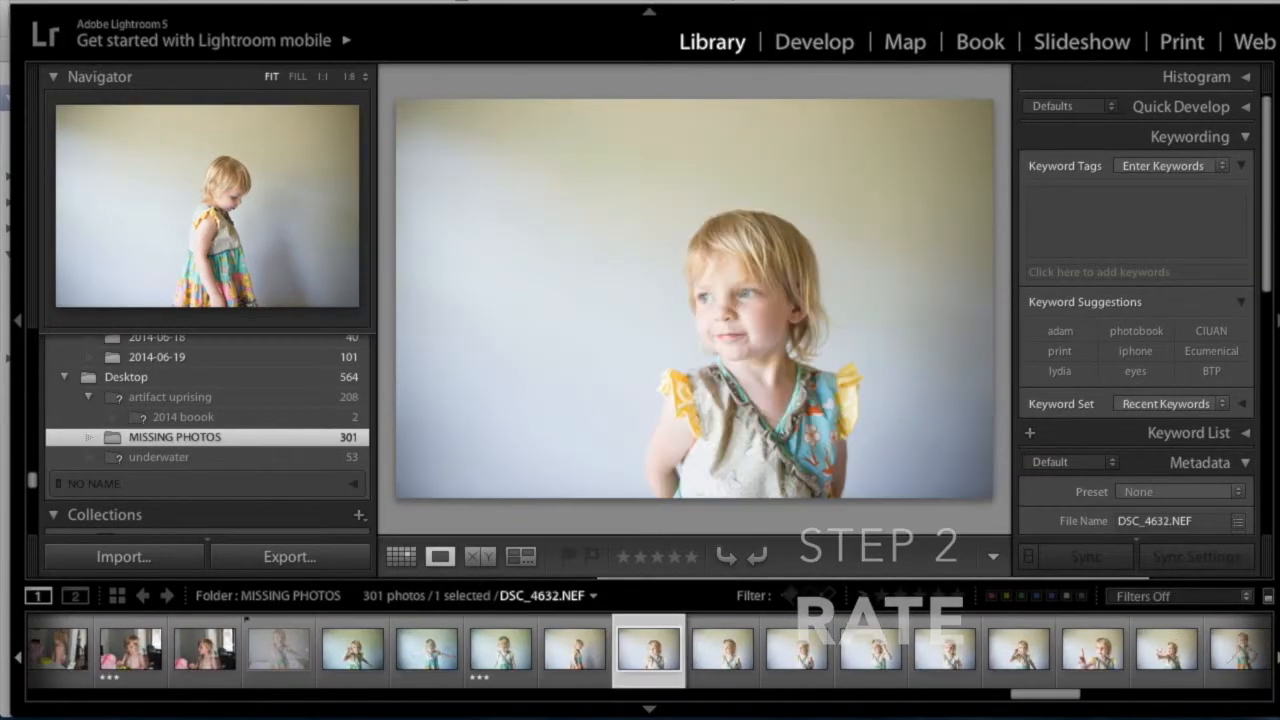
Compare the similar portraits DSC_4632 and DSC_4633, rating the first two stars and the second three stars.
key(3)
key(Left)
key(Left)
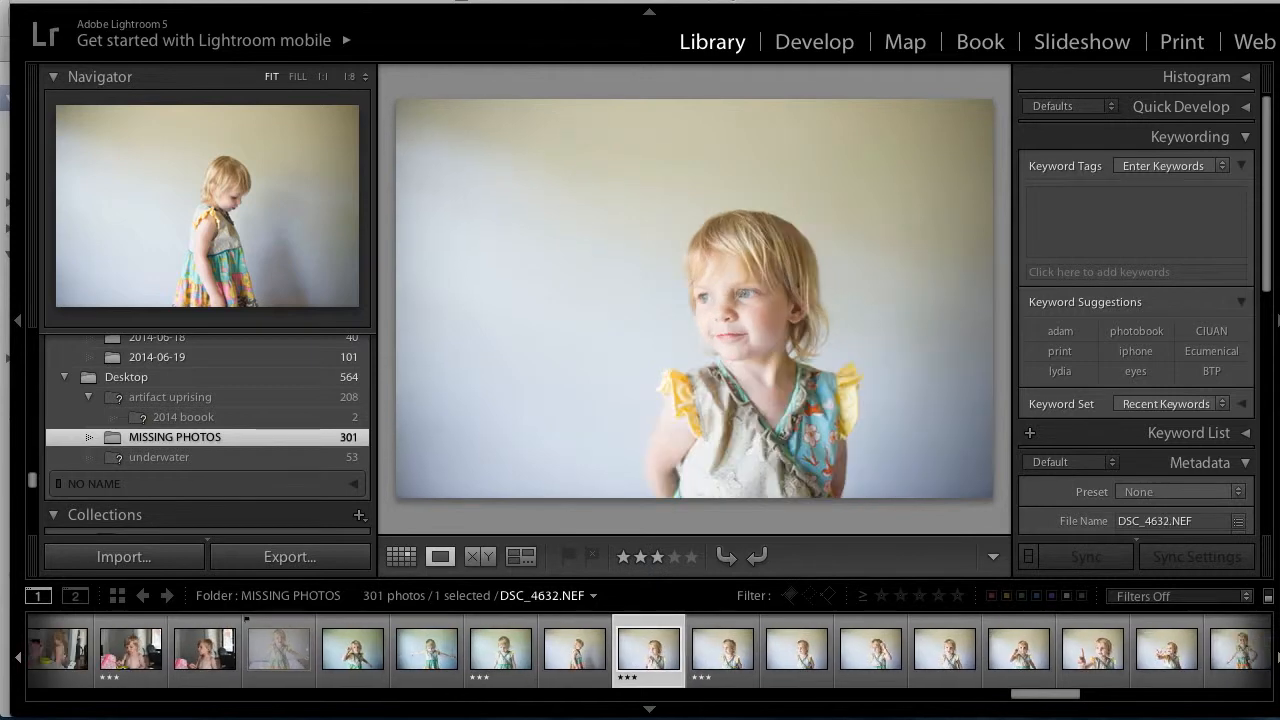
key(Right)
key(Right)
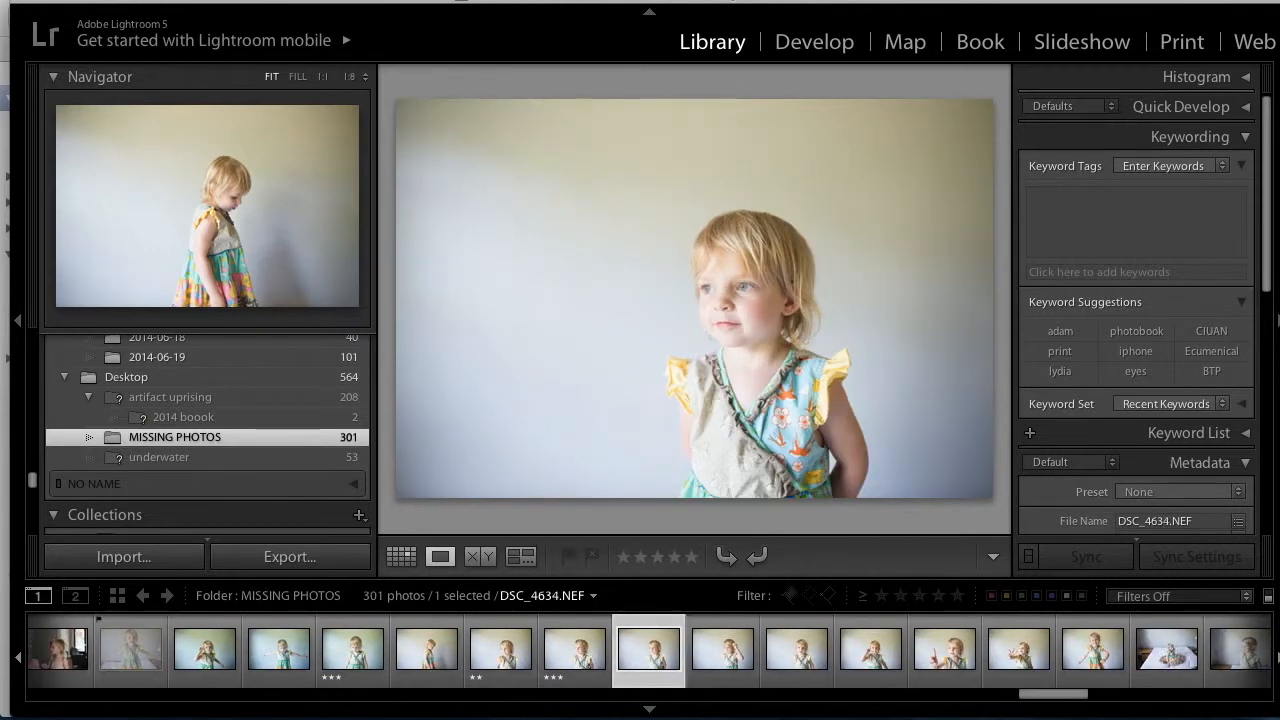
Rate DSC_4637, DSC_4644 and the portrait right after the following bed photo three stars.
key(Right)
key(Right)
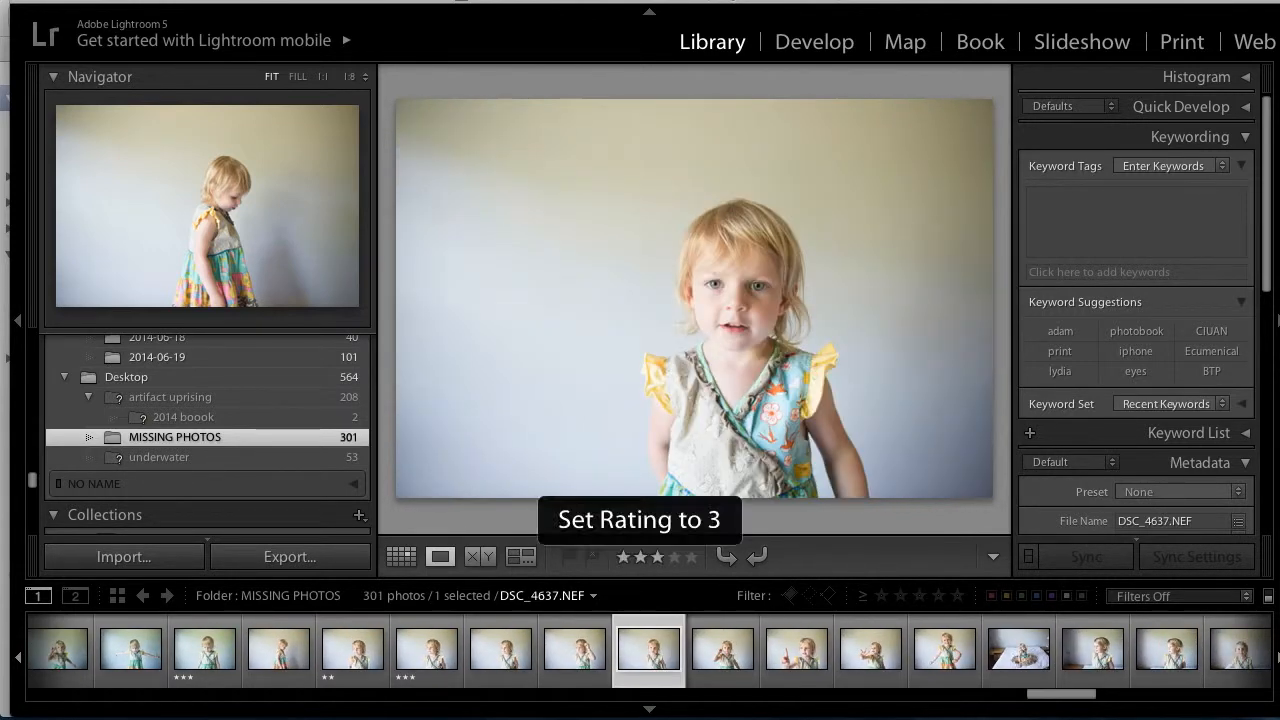
key(Right)
key(Right)
key(Right)
key(Right)
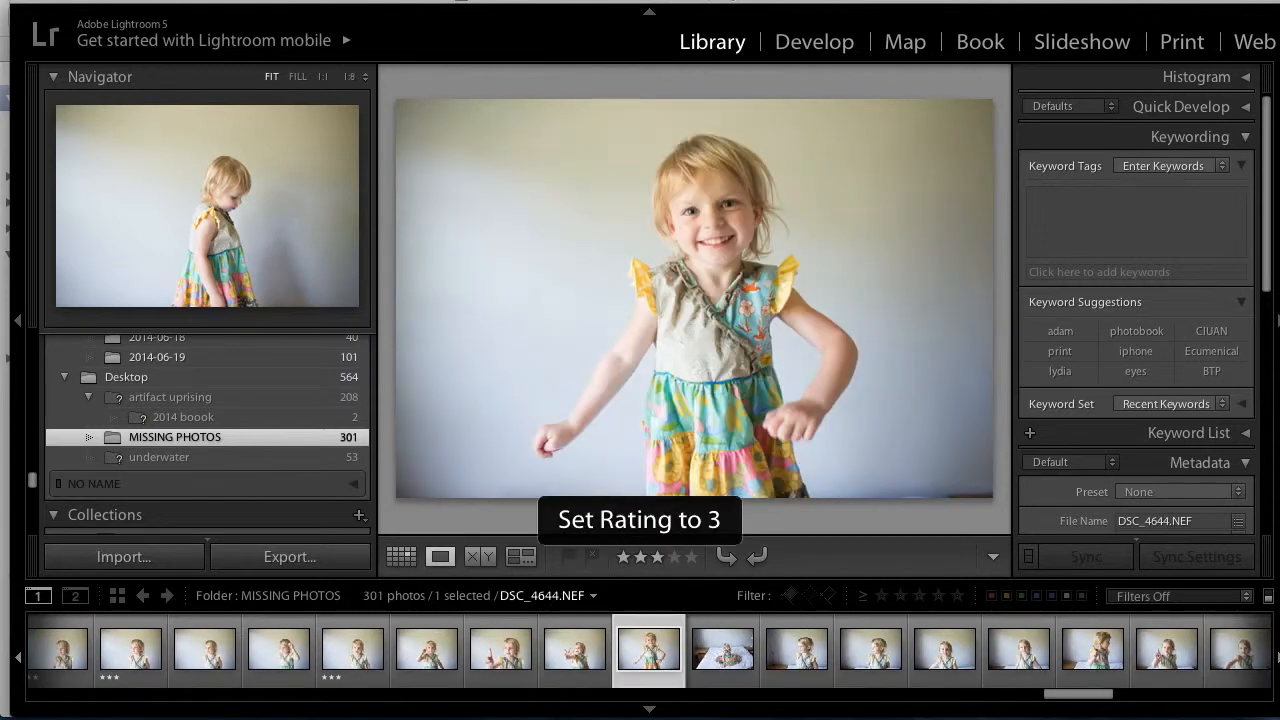
key(Right)
key(Right)
key(3)
Skip the girl's next photos, including DSC_4660, and rate the outstretched-arms photo DSC_4669 three stars.
key(Right)
key(Right)
key(Right)
key(Right)
key(Right)
key(Right)
key(Right)
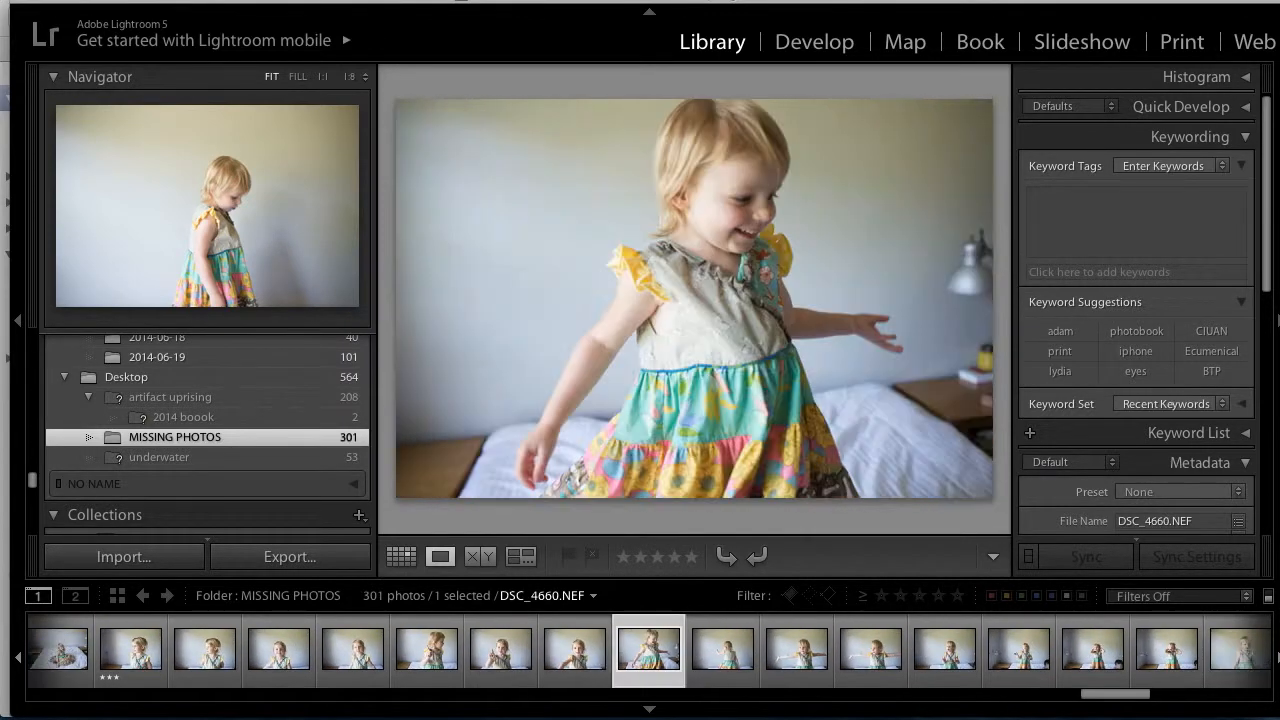
key(Right)
key(Right)
key(Right)
key(3)
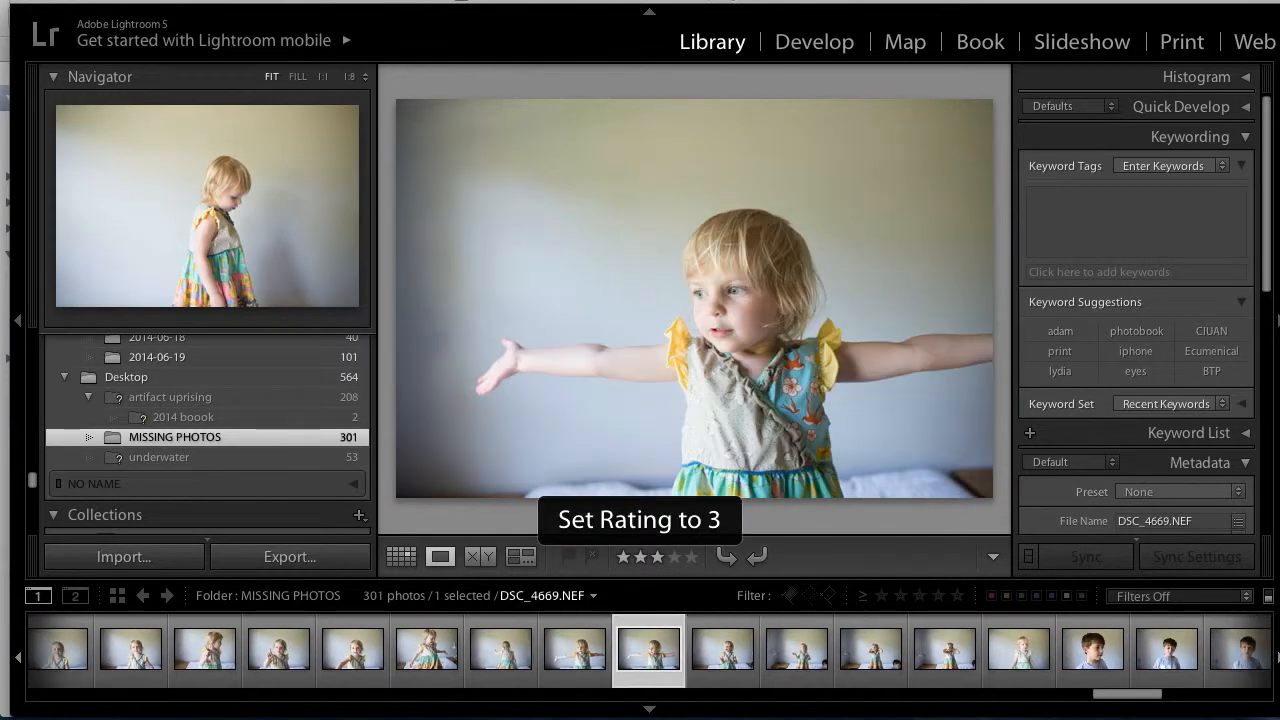
Rate the clapping photo DSC_4671 three stars and leave the photos after it, through DSC_4675, unrated.
key(Right)
key(Right)
key(3)
key(Right)
key(Right)
key(Right)
key(Right)
key(Right)
key(Right)
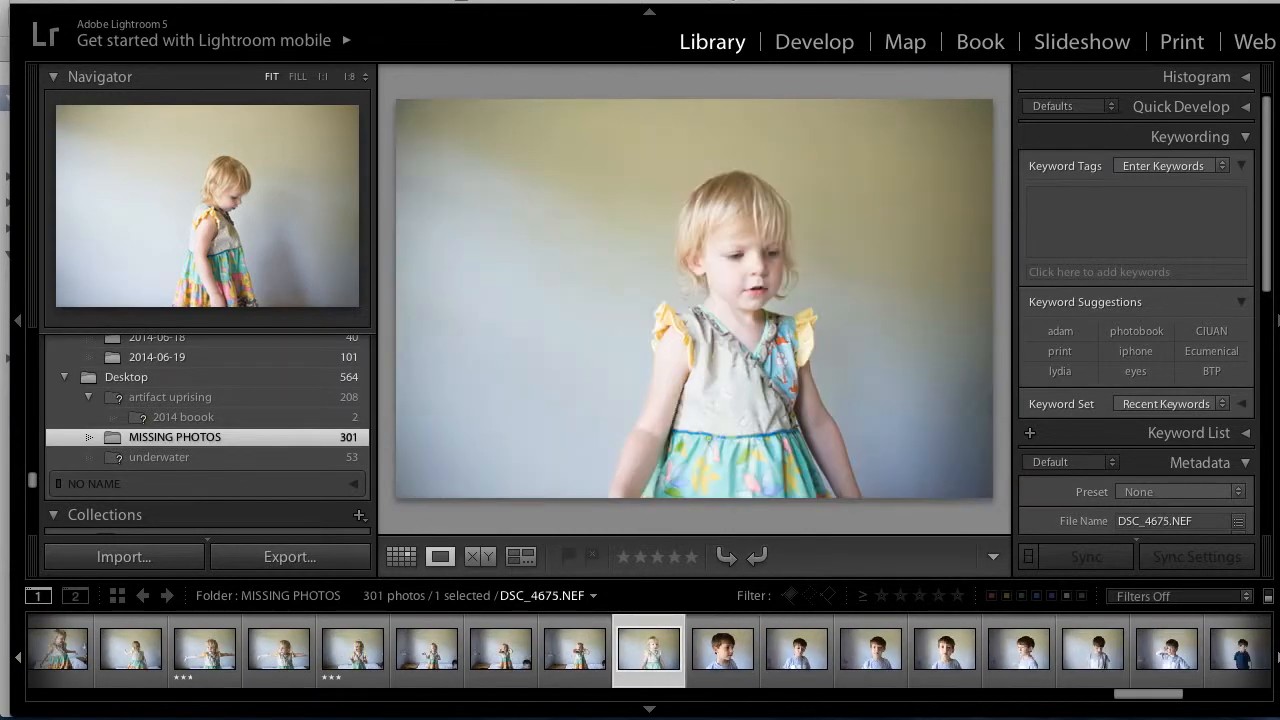
Rate the boy's portraits DSC_4692 and DSC_4698 three stars.
key(Right)
key(Right)
key(Right)
key(Right)
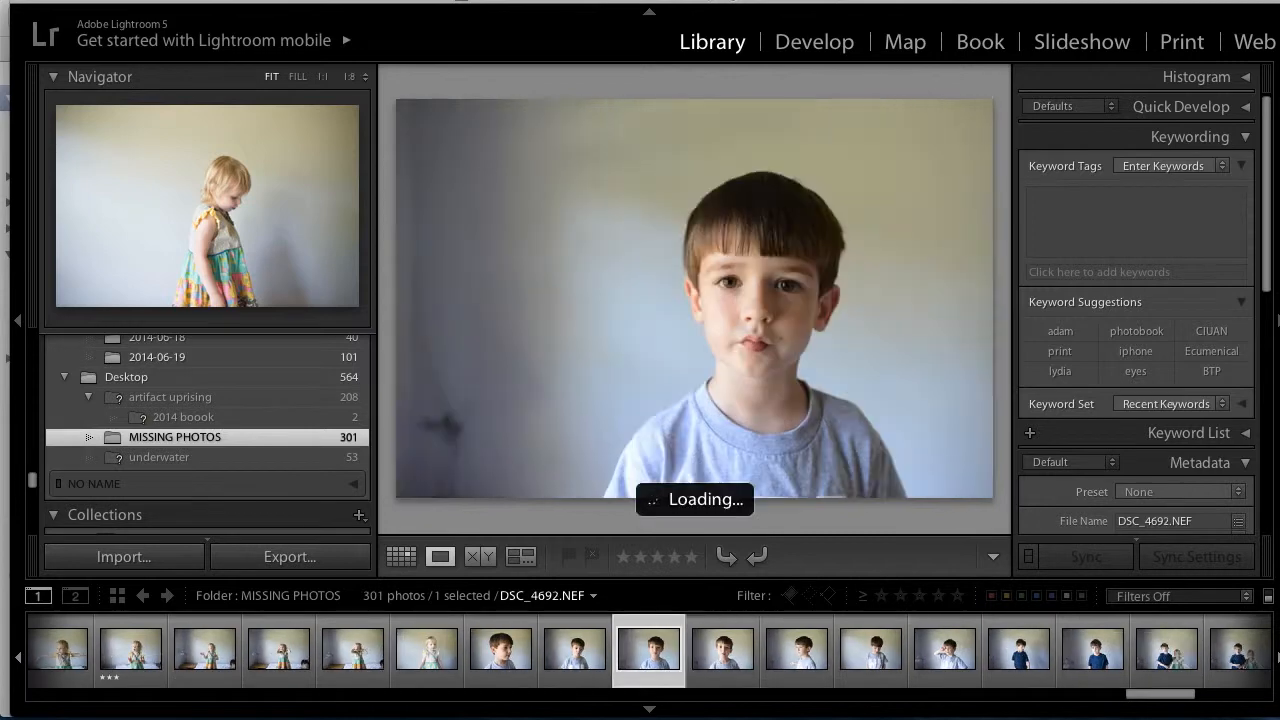
key(Right)
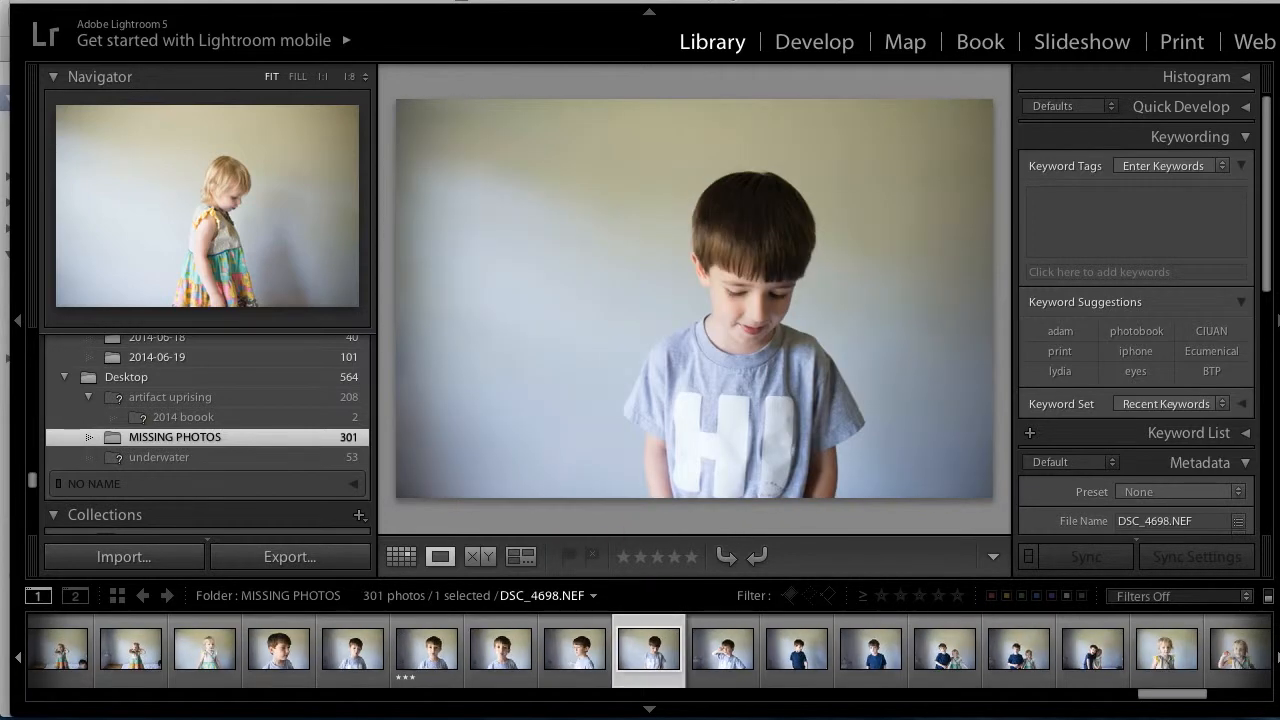
key(3)
Rate the boy's navy-shirt portrait right before DSC_4706 three stars.
key(Right)
key(Right)
key(Right)
key(3)
key(Right)
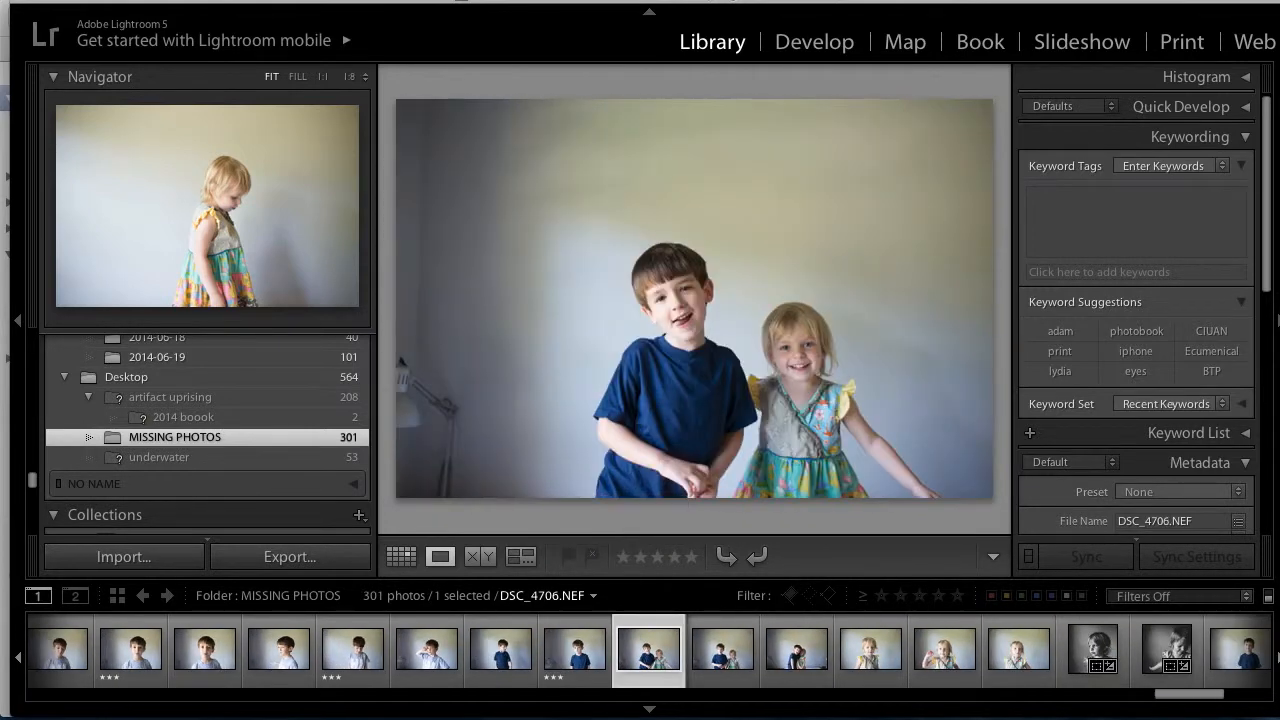
Leave DSC_4706 unrated and rate the two sibling photos following it three stars.
key(Right)
key(3)
key(Right)
key(3)
key(Right)
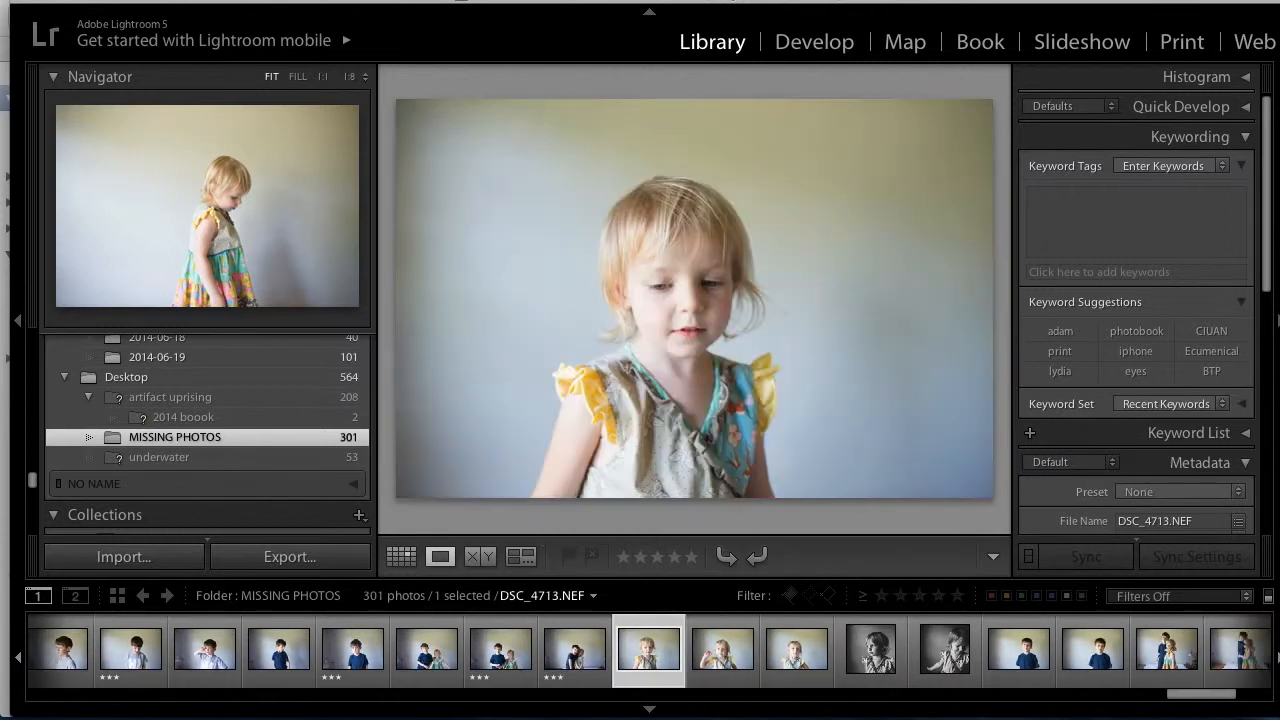
Leave the girl's portraits from DSC_4713 onward unrated and rate the two black-and-white portraits three stars.
key(Right)
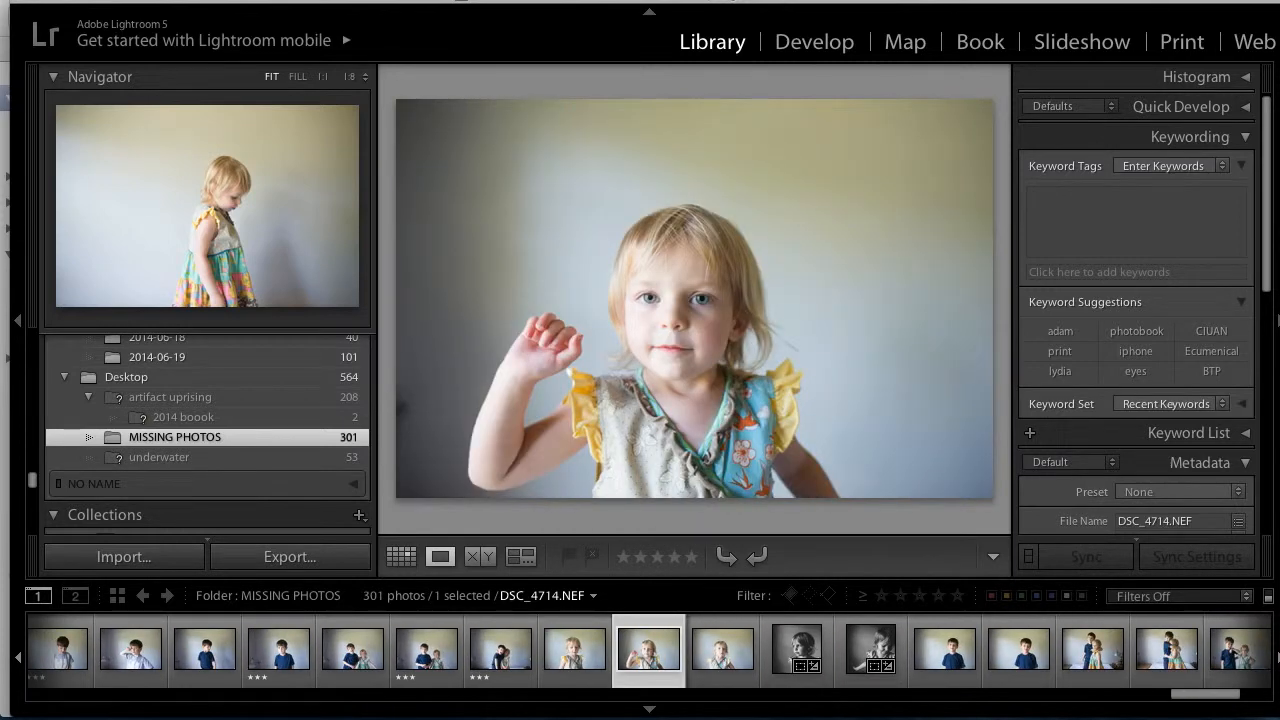
key(Right)
key(Right)
key(3)
key(Right)
key(3)
key(Right)
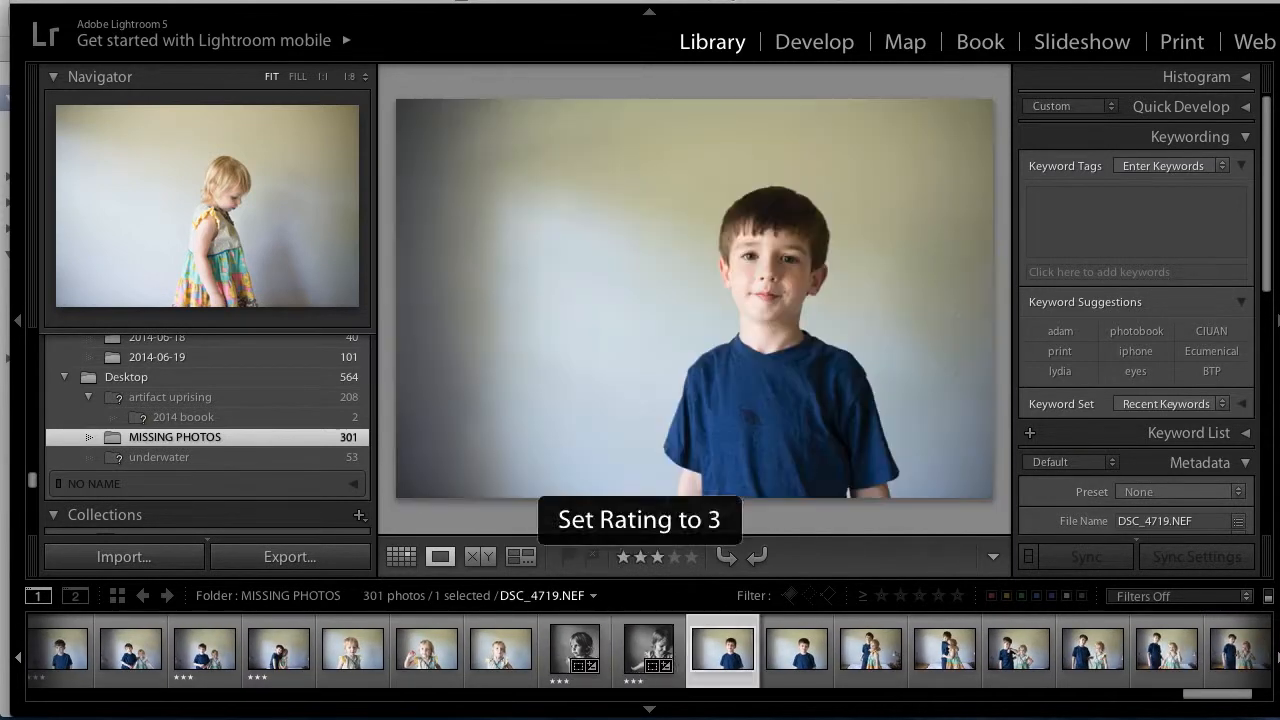
Compare the boy's navy-shirt portraits DSC_4720 and DSC_4721 and rate DSC_4720 three stars.
key(Right)
key(Right)
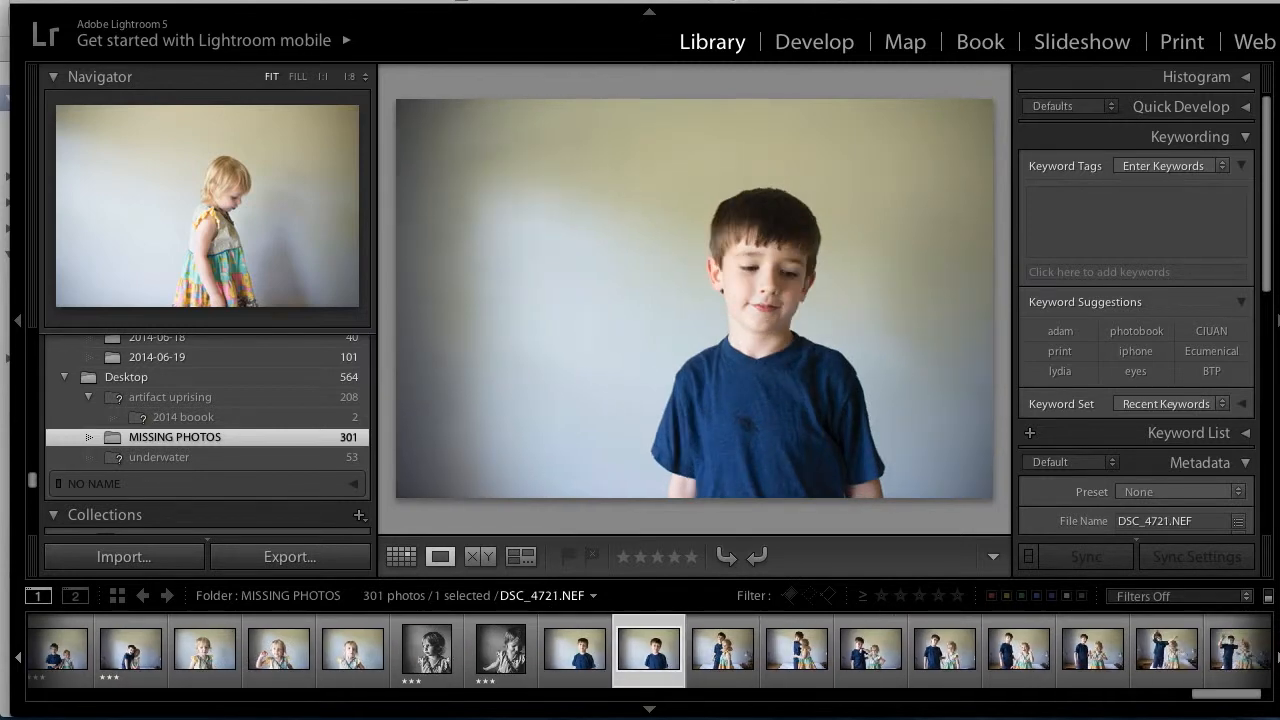
key(Left)
key(Left)
key(Right)
key(Right)
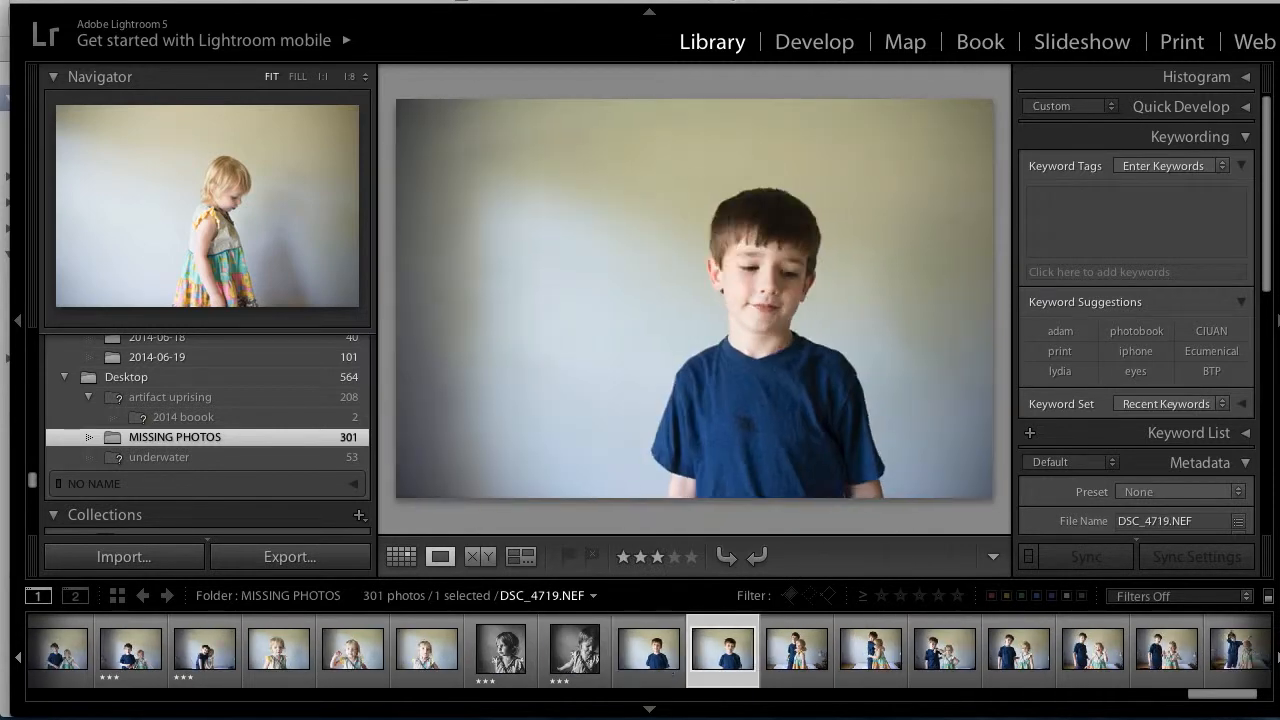
key(Right)
key(Right)
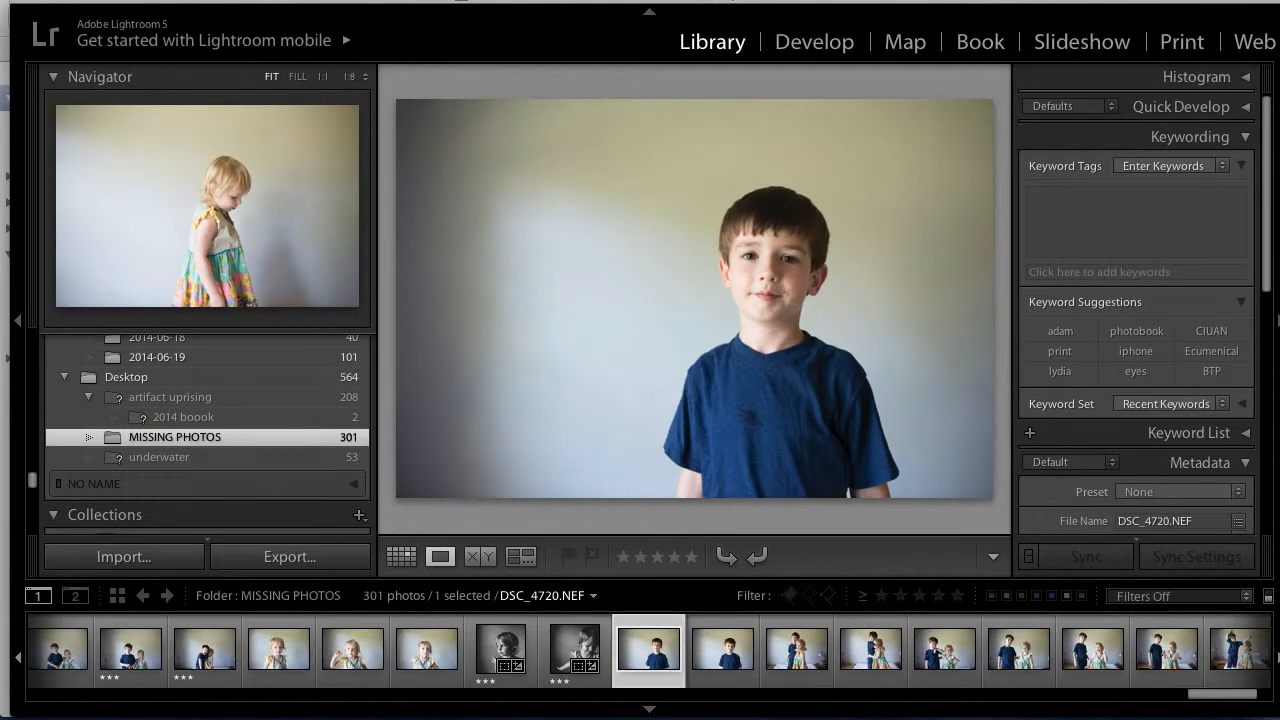
key(Left)
key(Right)
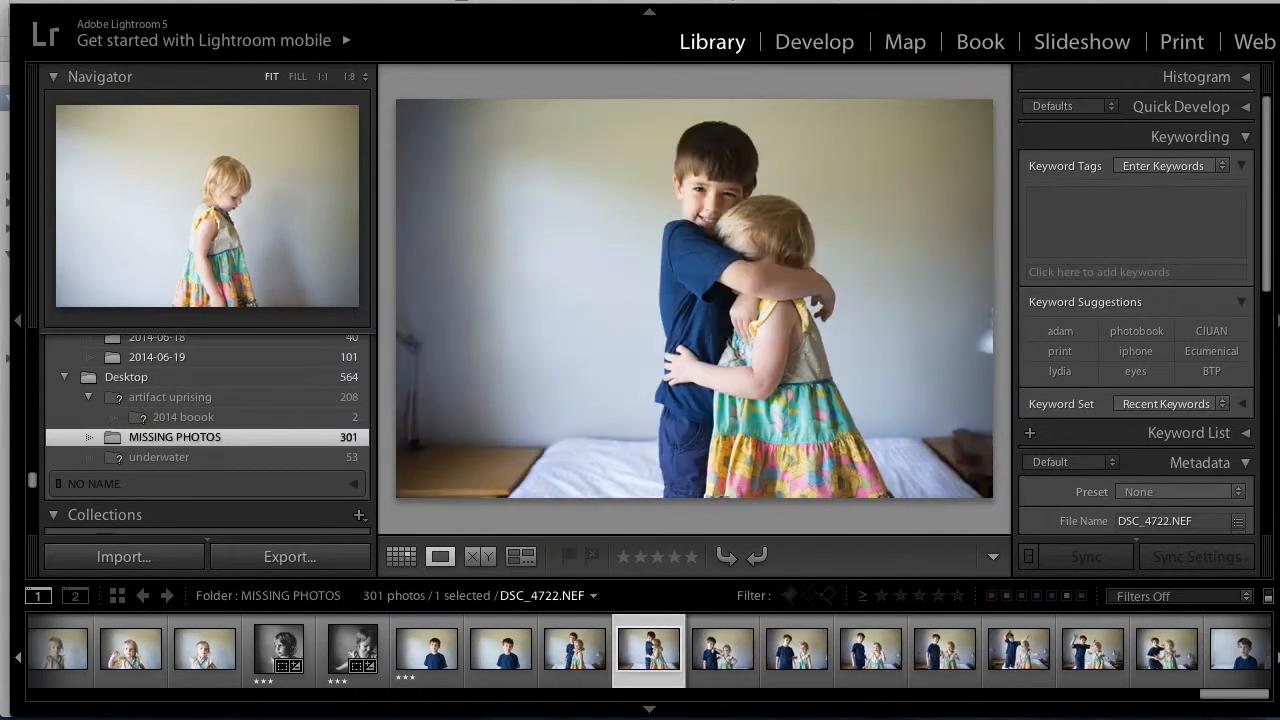
Rate the second photo of the hugging siblings and DSC_4725 three stars.
key(3)
key(Right)
key(3)
key(Right)
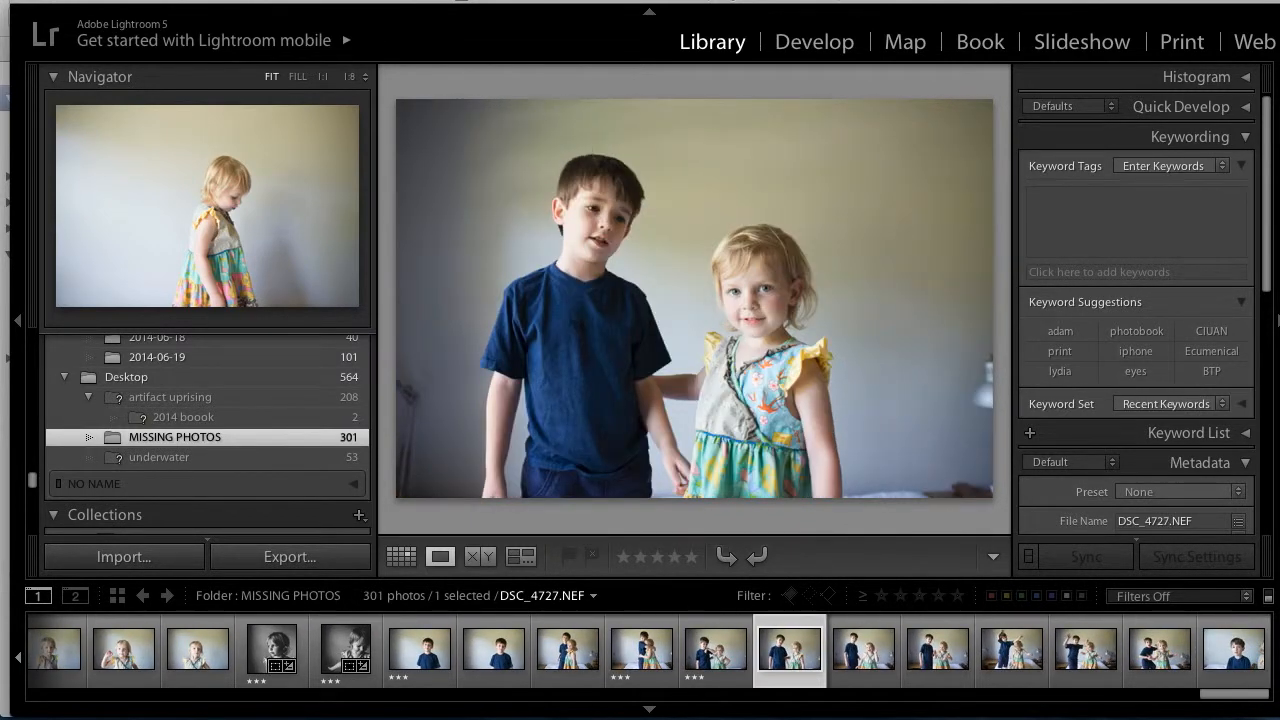
Rate DSC_4729, DSC_4735 and DSC_4740 three stars, leaving the raised-arms sibling photos such as DSC_4733 unrated.
key(Right)
key(3)
key(Right)
key(Right)
key(Right)
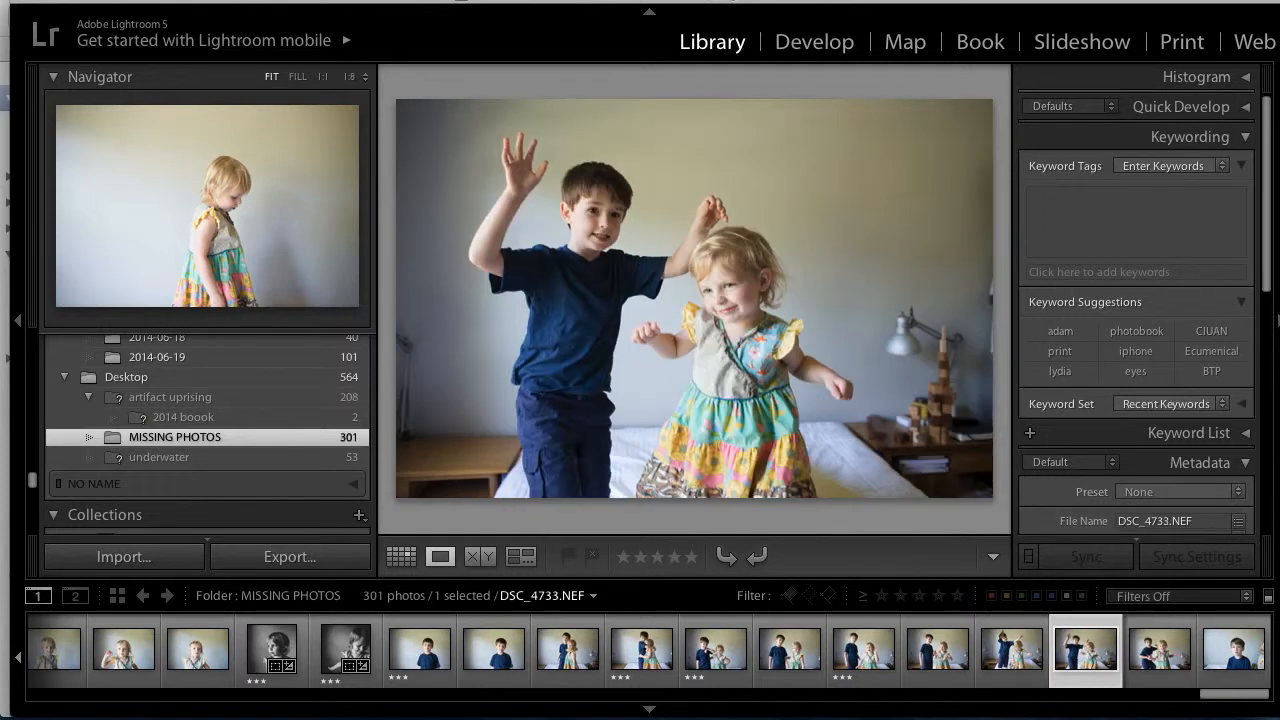
key(Right)
key(3)
key(Right)
key(3)
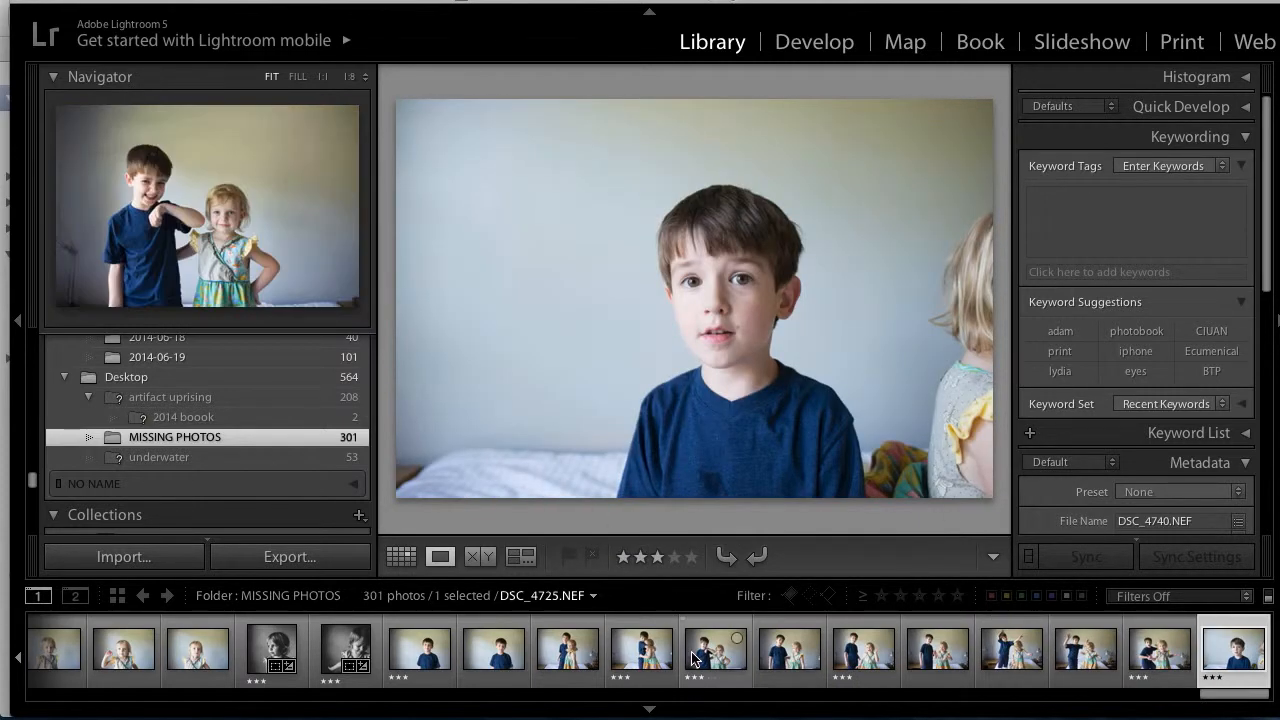
Delete the rejected photo DSC_4622 from disk.
click(308, 1)
click(336, 512)
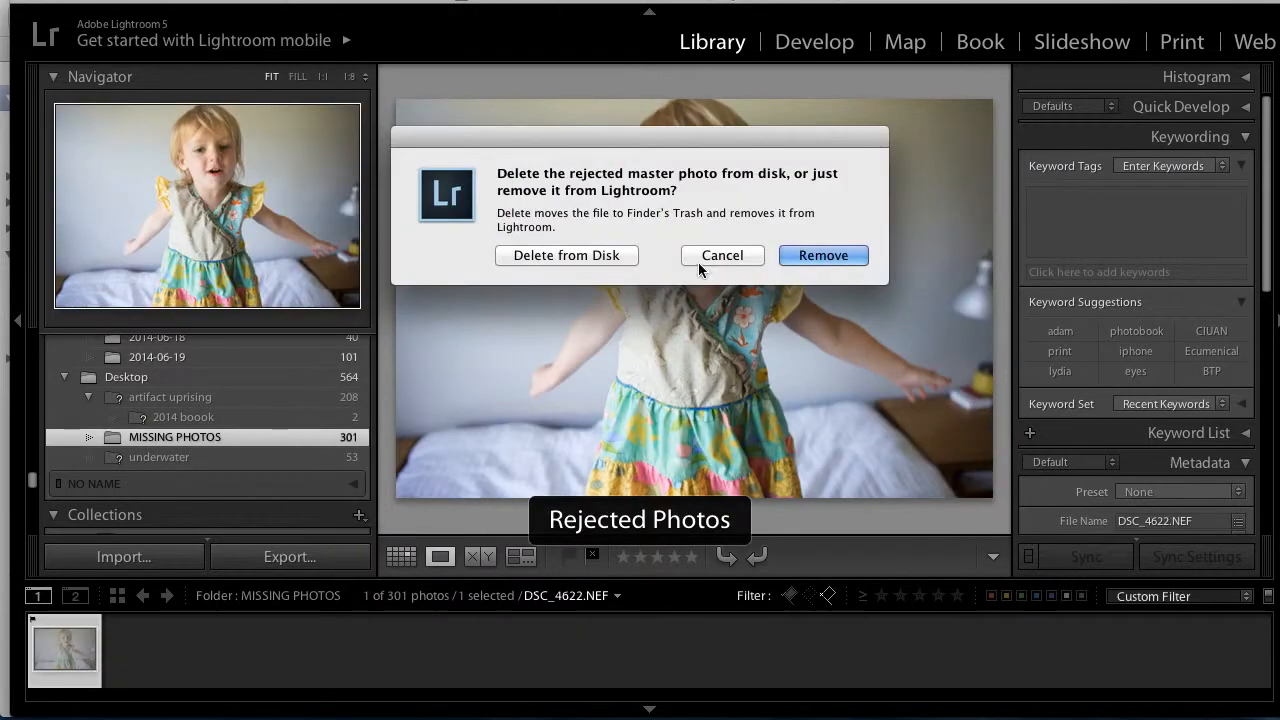
click(572, 254)
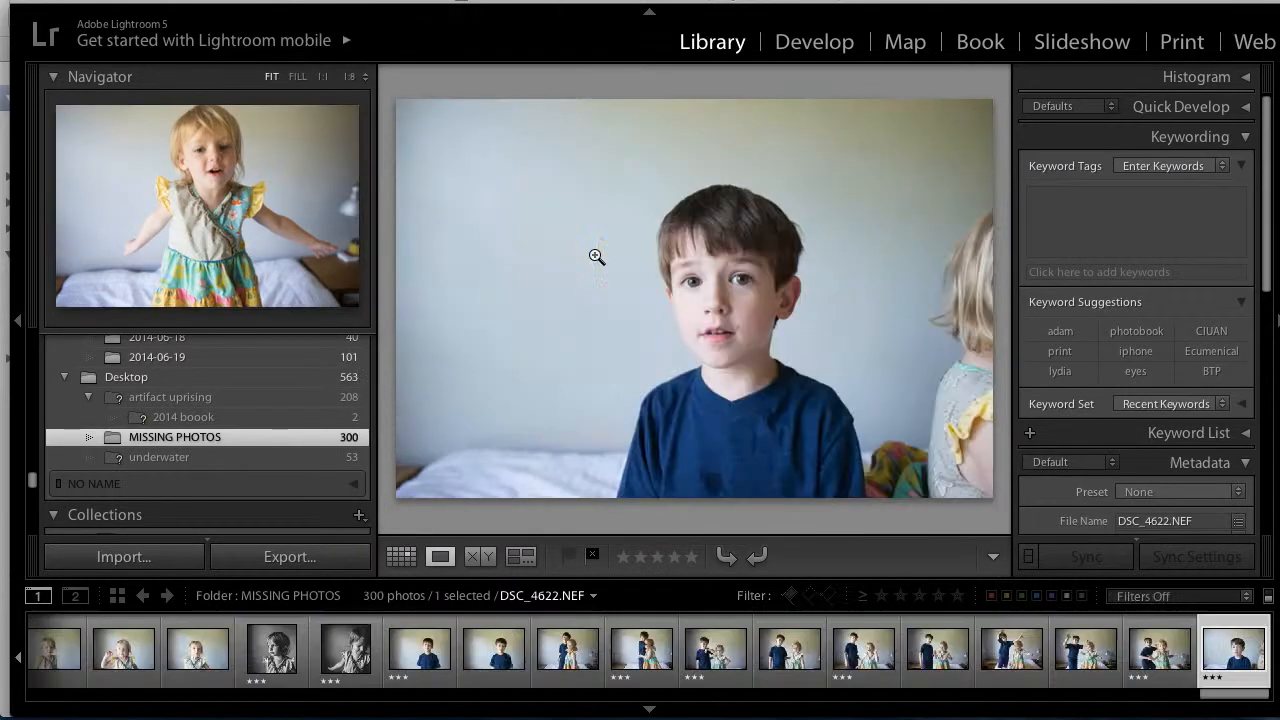
Filter the folder to photos rated three stars or higher and go back to the earlier ones.
click(918, 597)
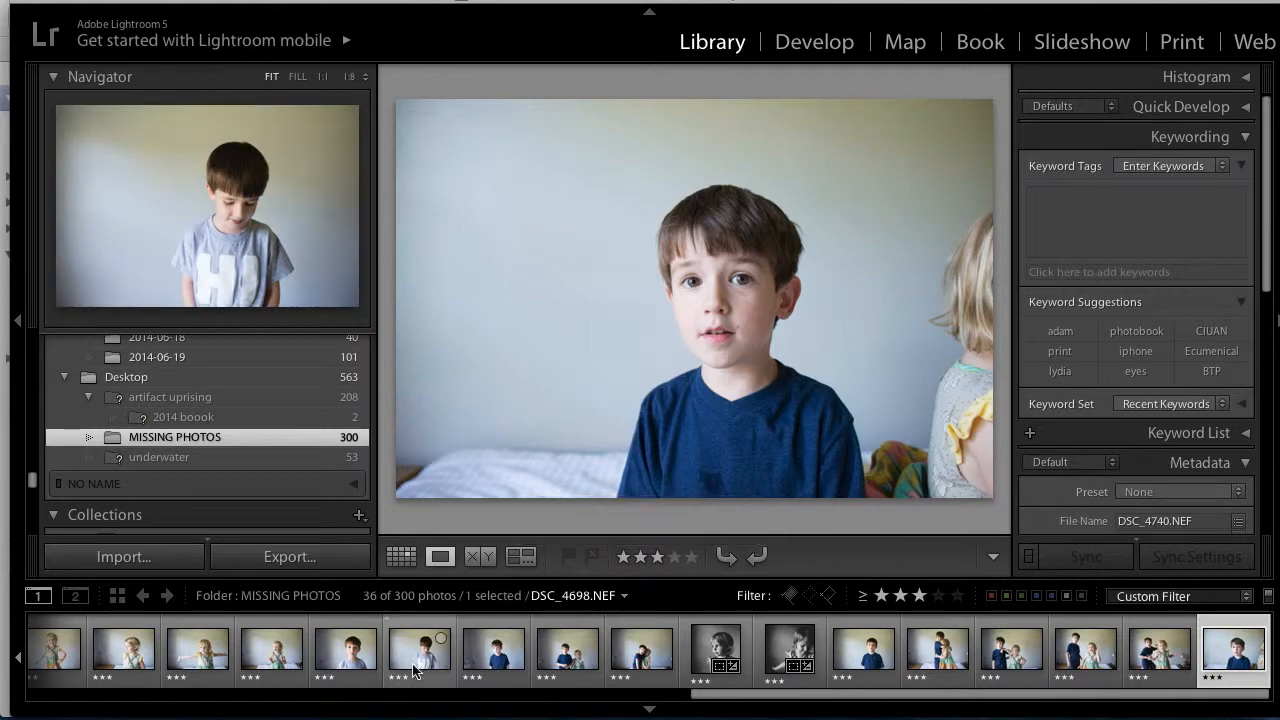
scroll(300, 655, up, 2)
shift+click(215, 655)
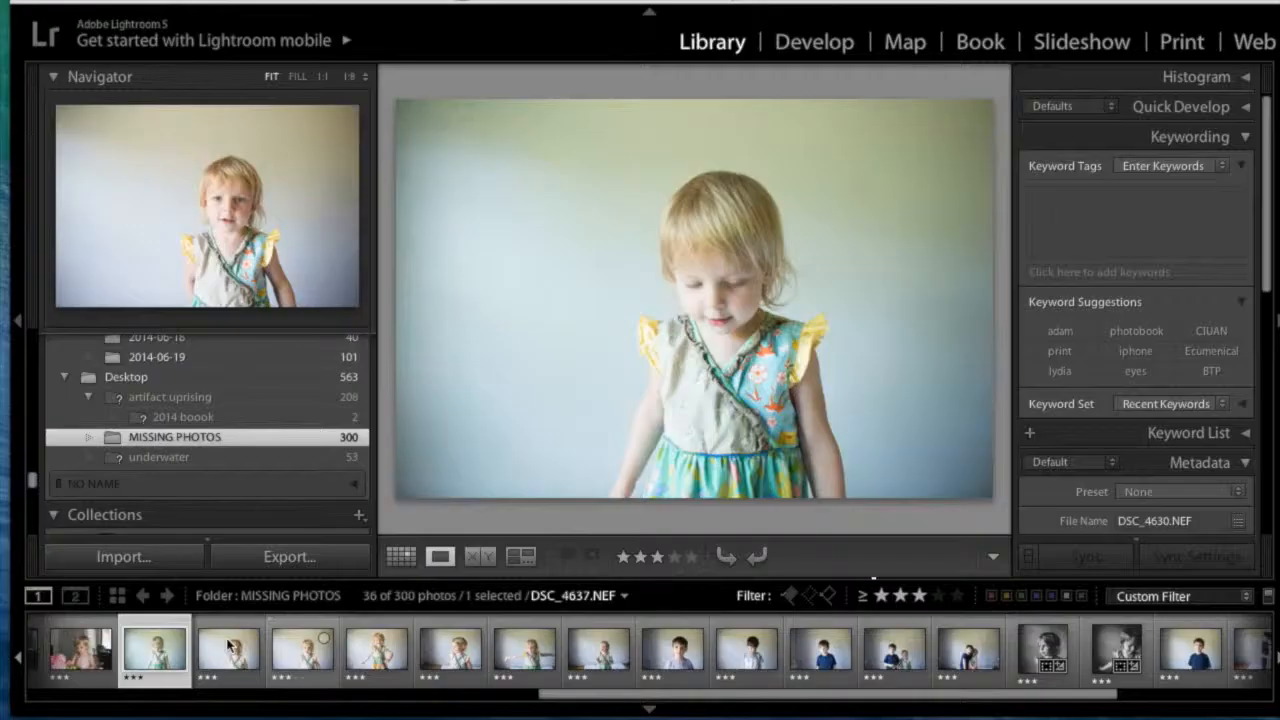
Look through the filtered photos of the girl from DSC_4633 to DSC_4671 for the strongest portrait.
key(Right)
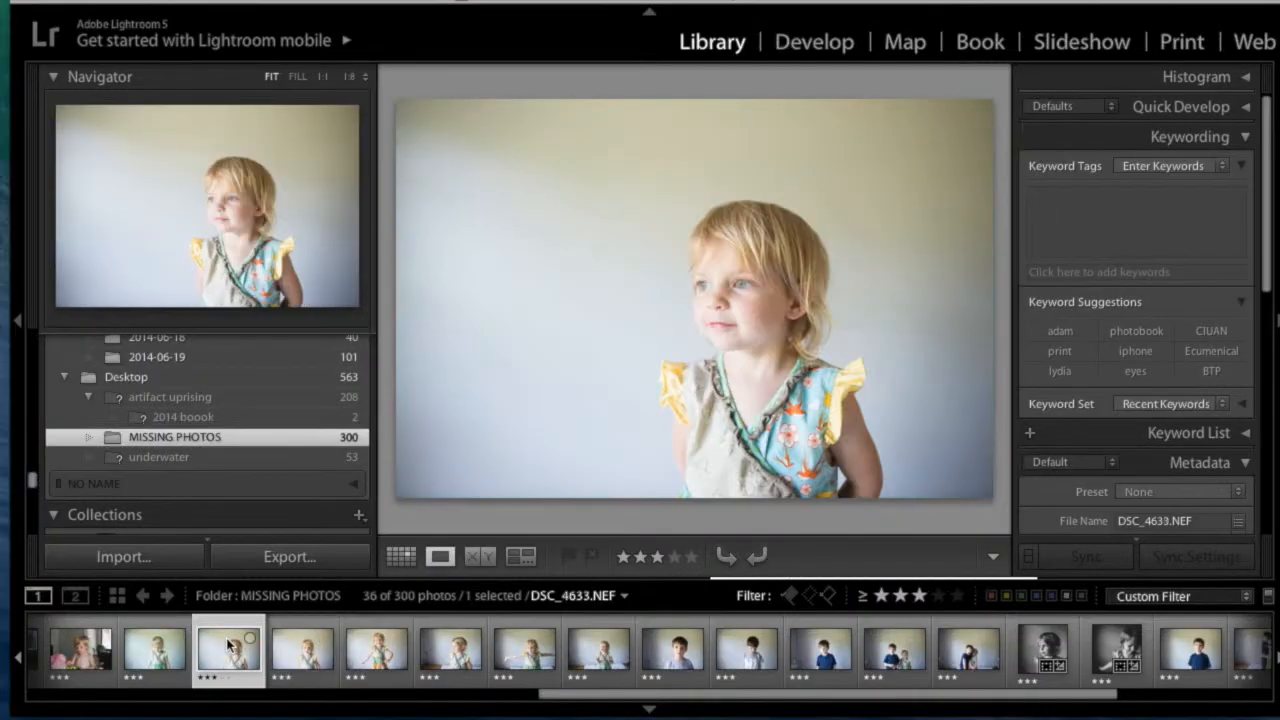
click(308, 660)
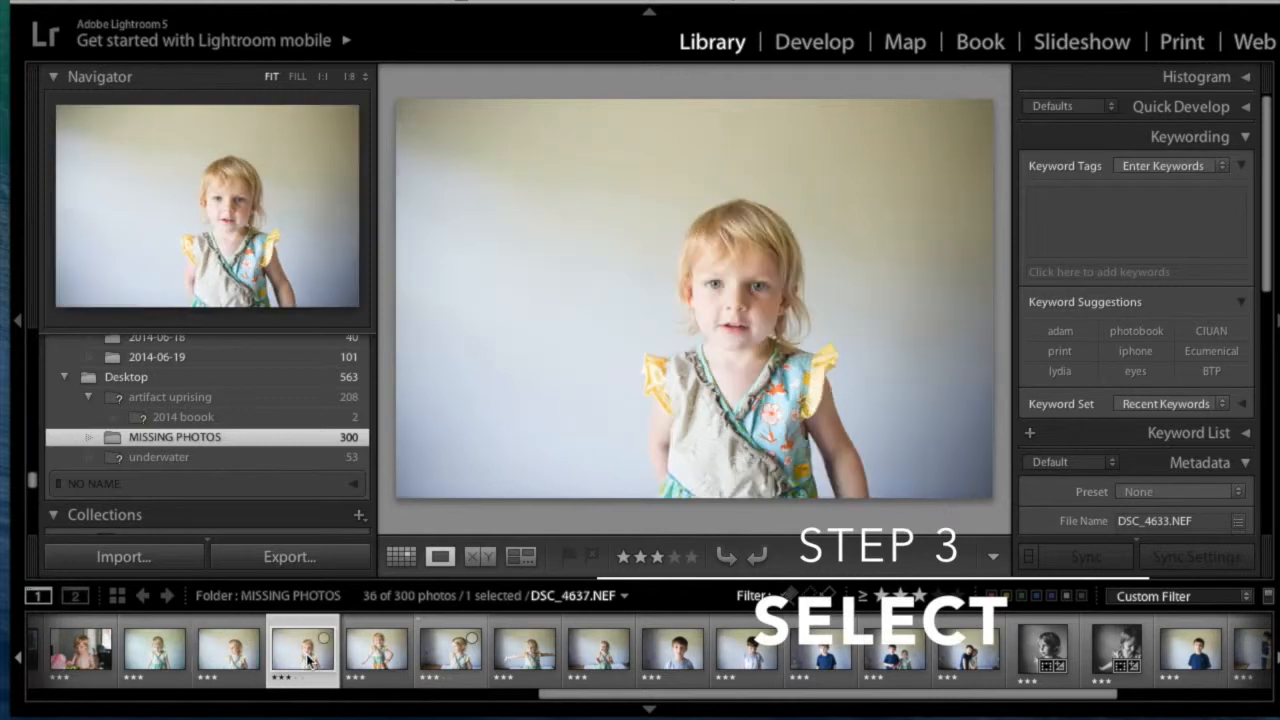
click(366, 656)
click(440, 655)
key(Right)
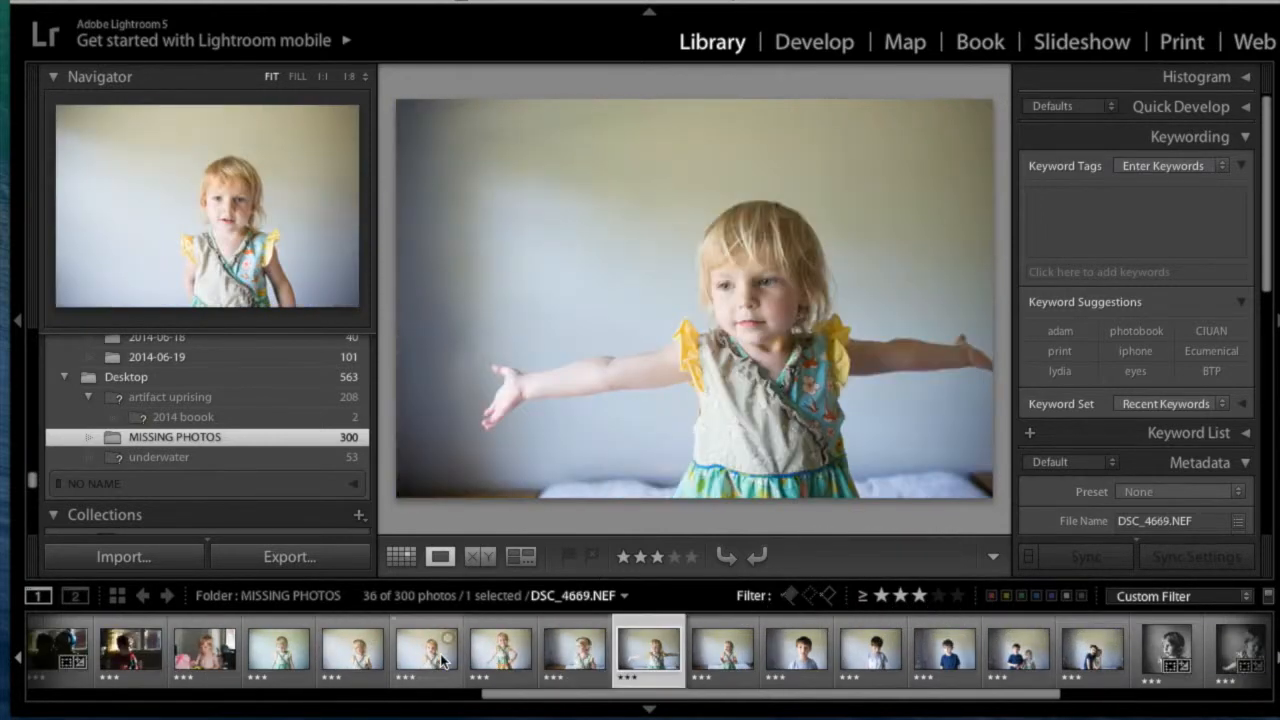
key(Right)
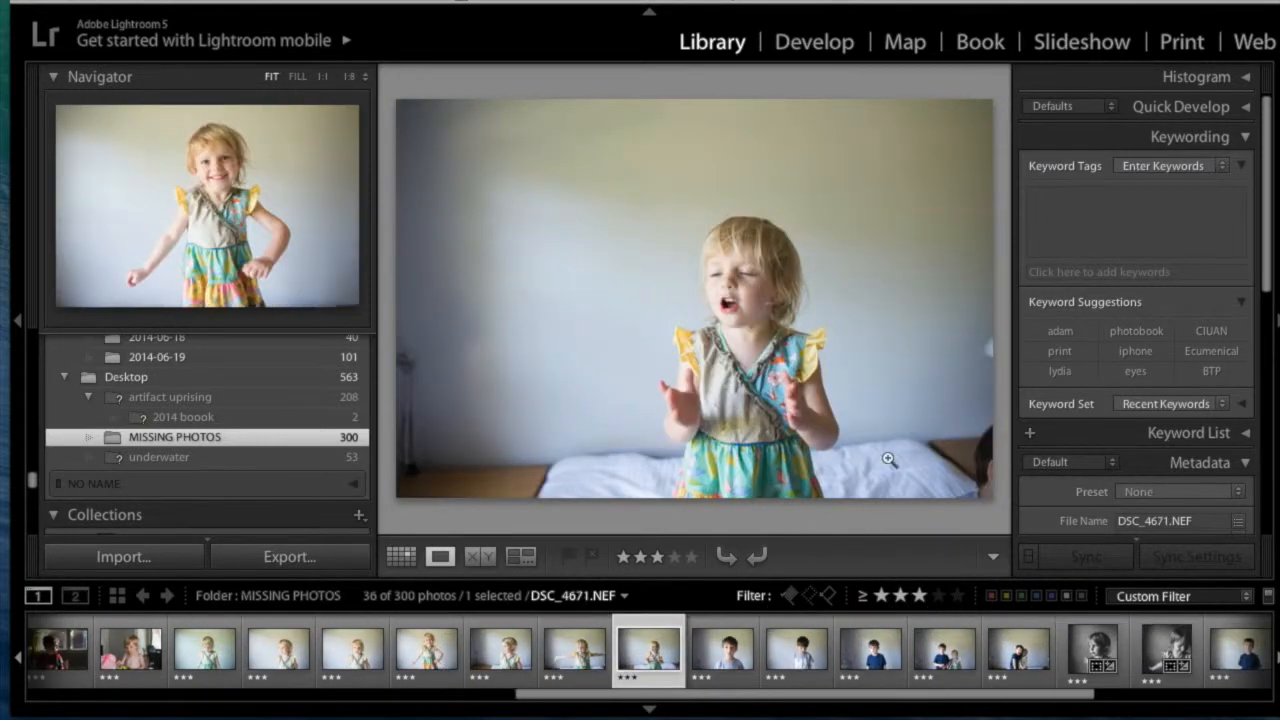
Rate the boy's close-up portrait DSC_4692 four stars and move on to DSC_4702.
key(Right)
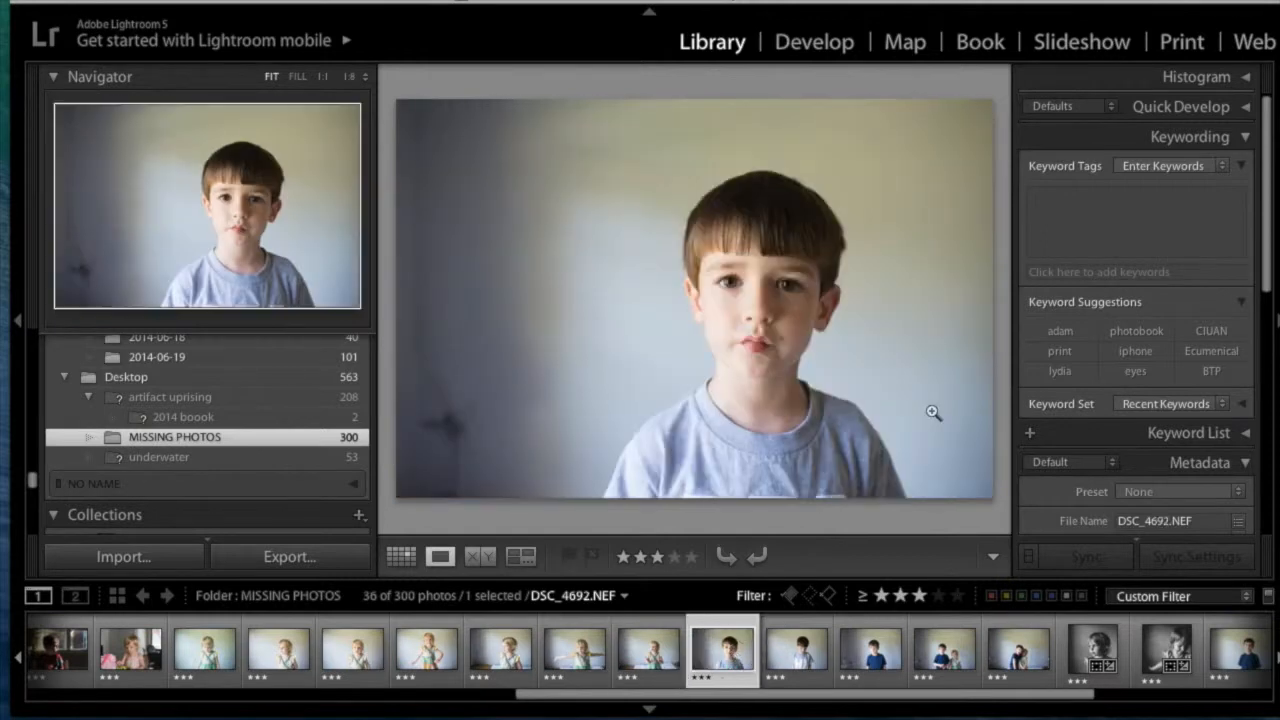
key(Right)
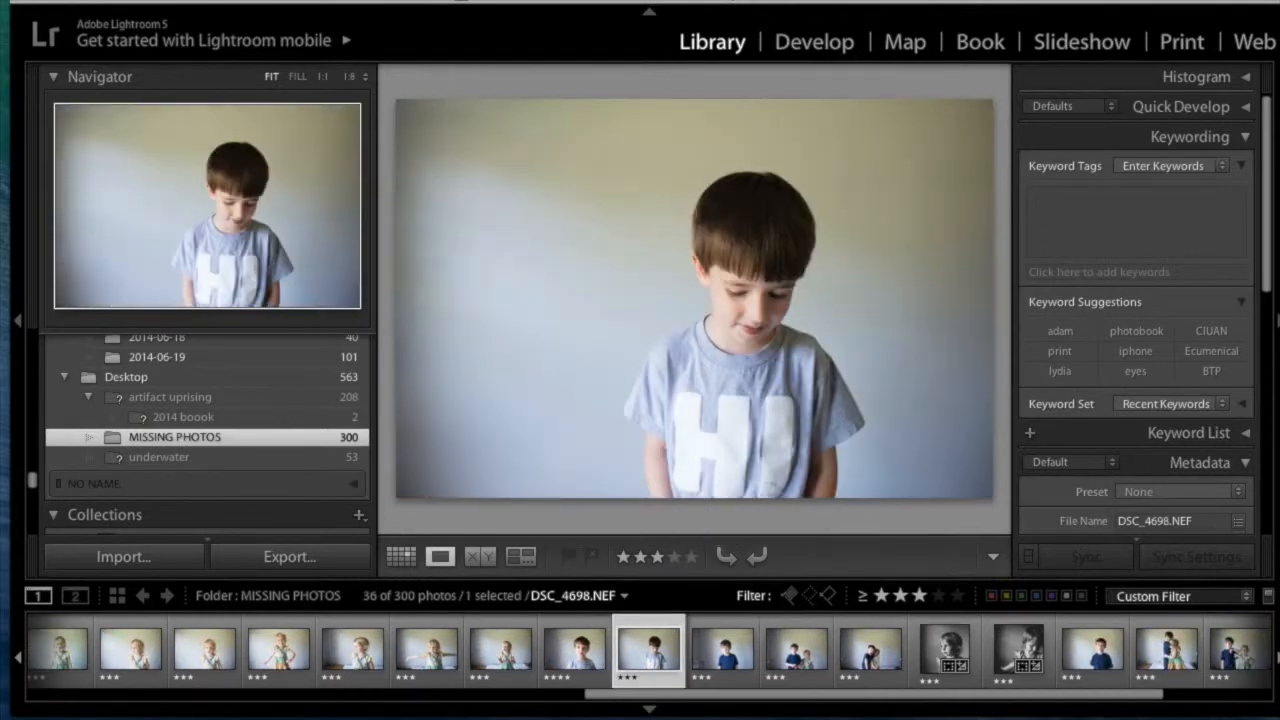
key(Right)
key(Right)
key(Right)
key(Right)
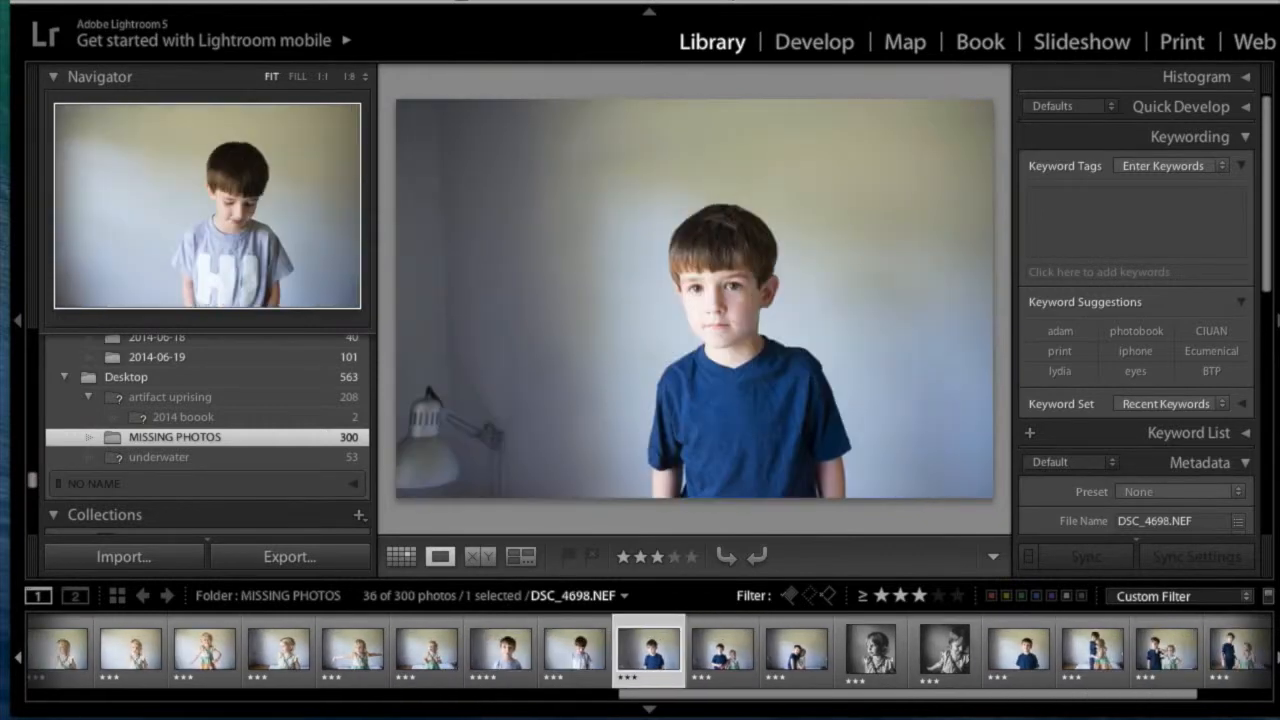
Review the sibling photos from DSC_4709 through DSC_4729 and go back to the hug in DSC_4723.
key(Right)
key(Right)
key(Right)
key(Right)
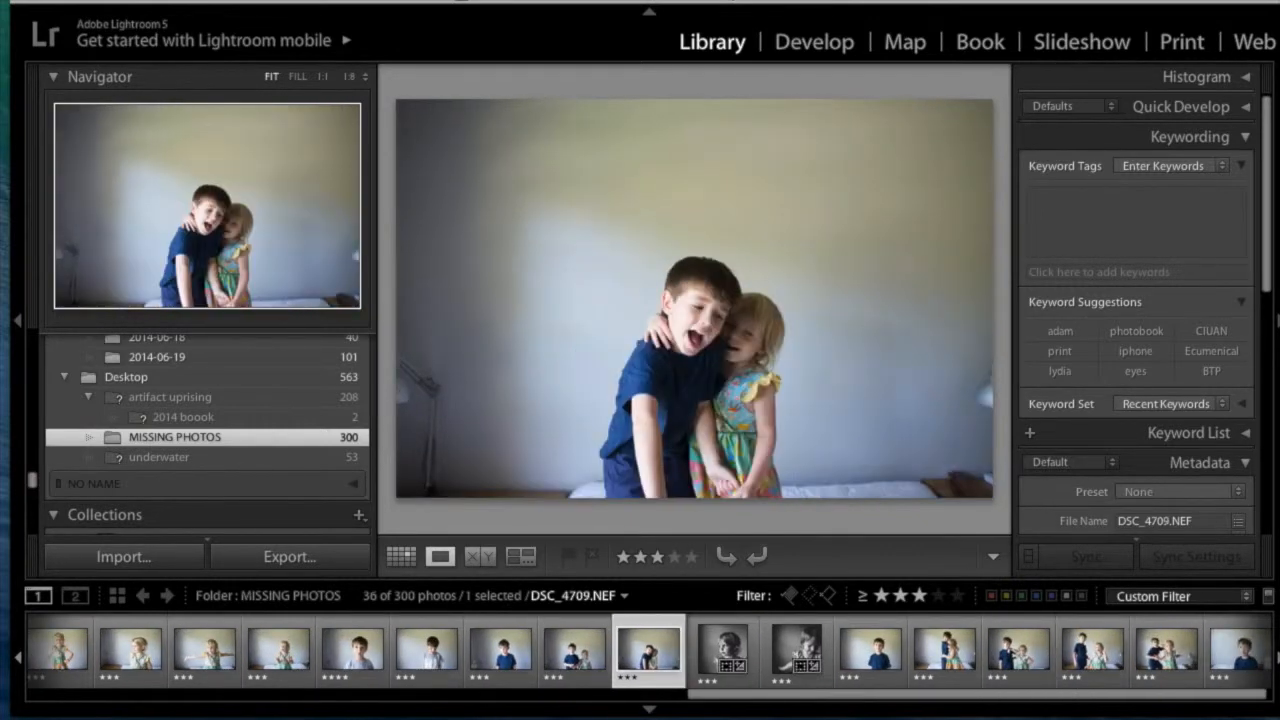
key(Right)
key(Right)
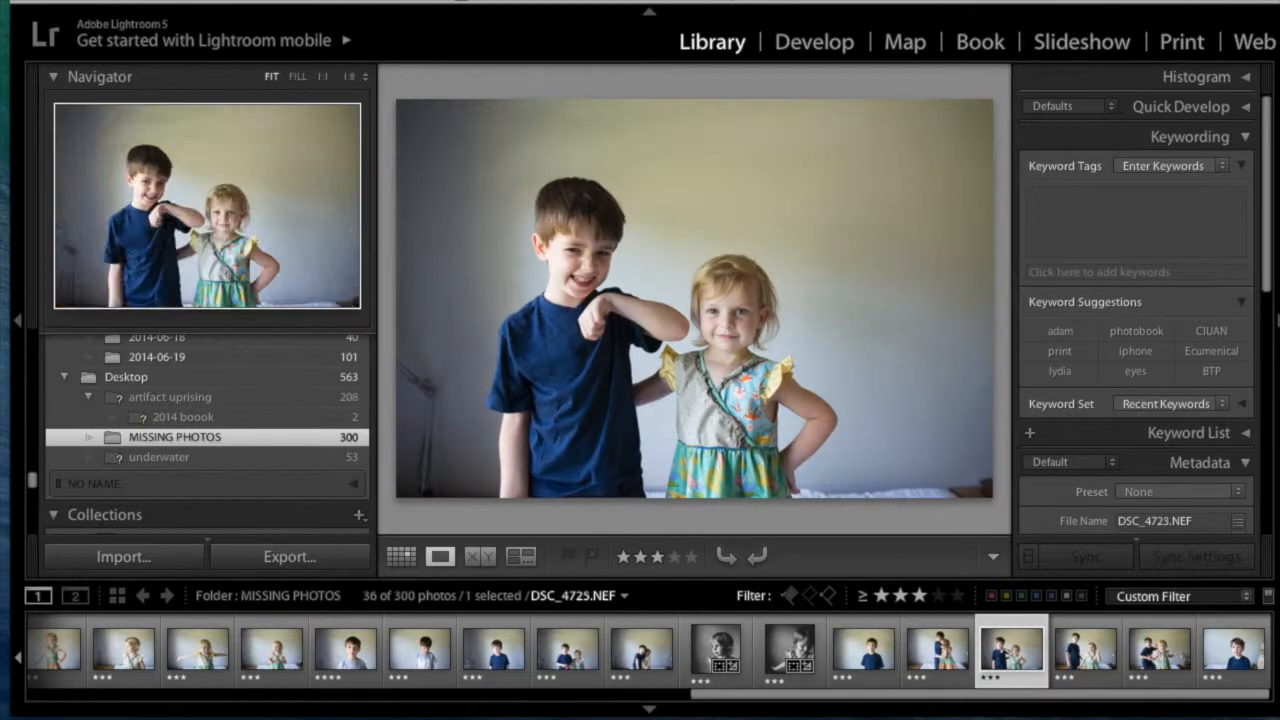
key(Right)
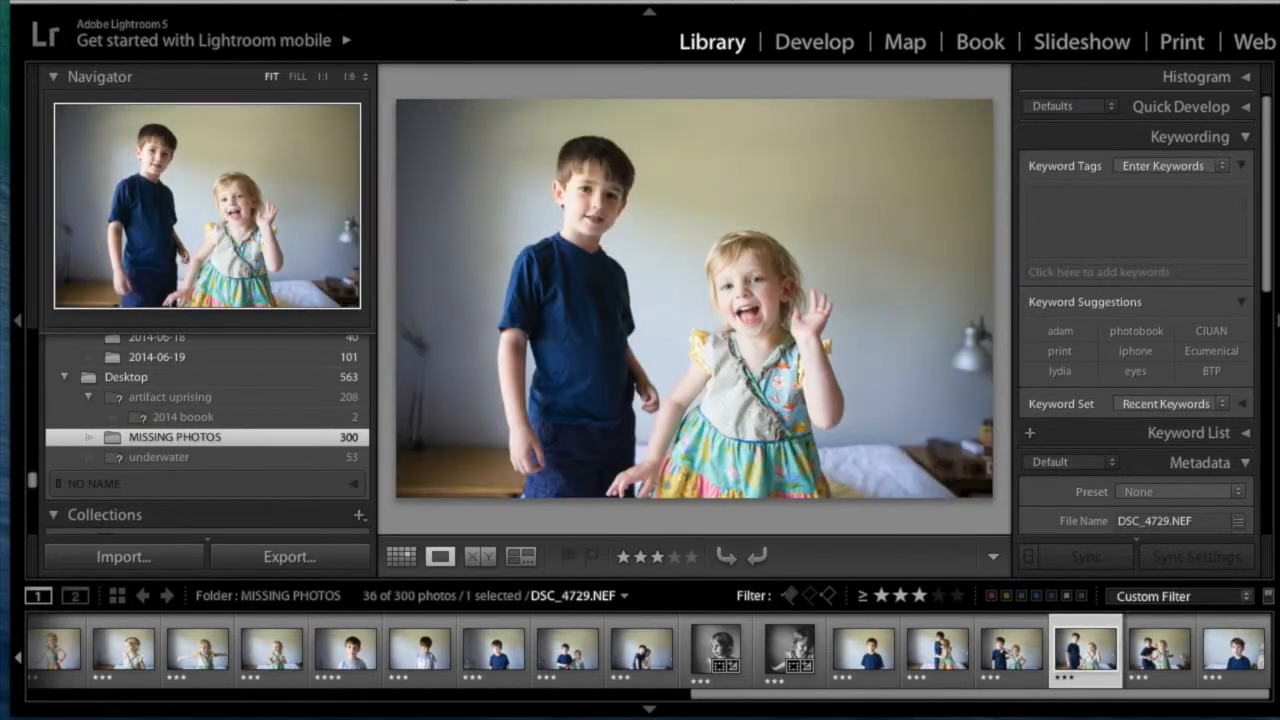
key(Right)
key(Right)
key(Left)
key(Left)
key(Left)
key(Left)
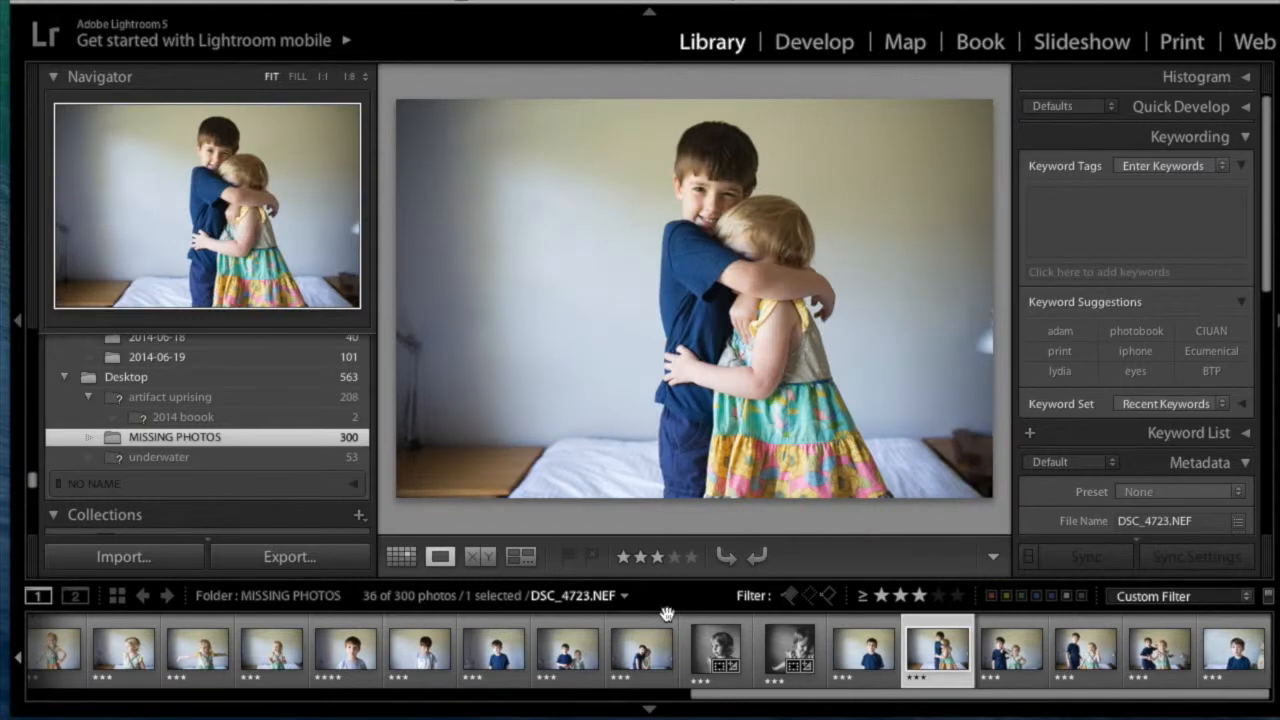
Add the suggested keyword photobook to DSC_4709 and to the sibling photo just before it.
key(Left)
key(Left)
key(Left)
key(Left)
key(Left)
click(1095, 250)
click(1136, 331)
key(Right)
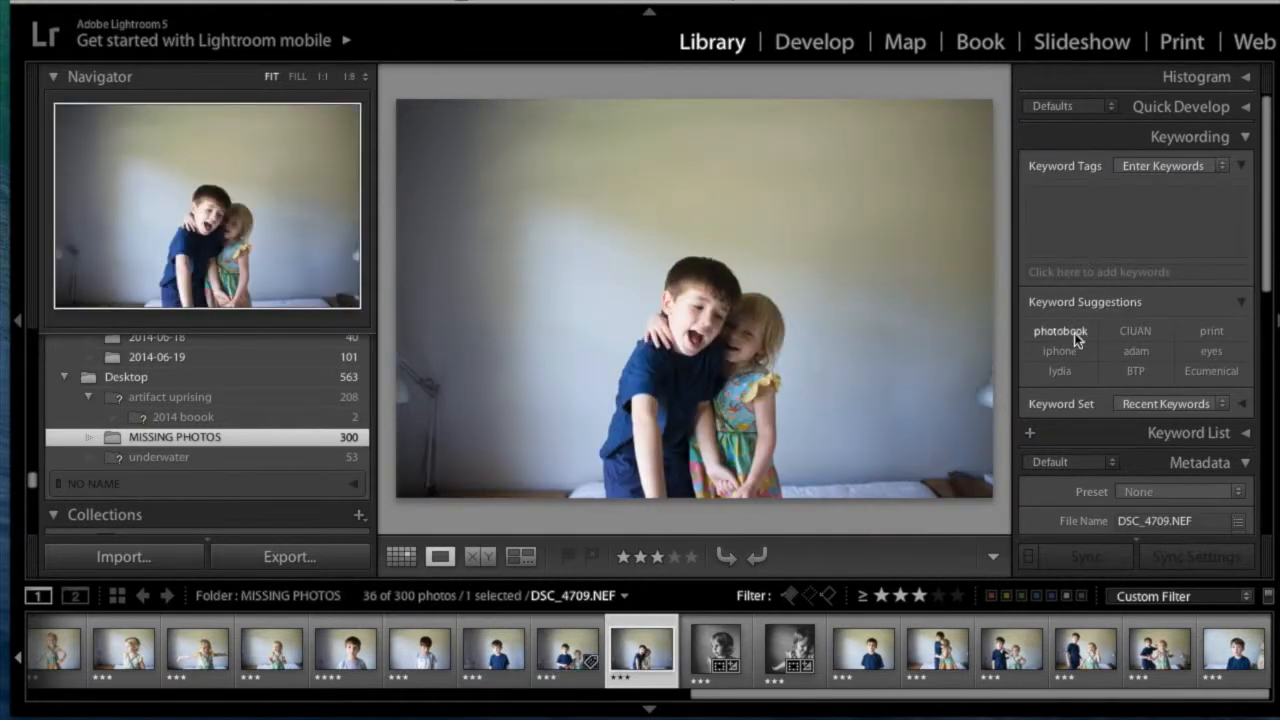
Add the keyword photobook to the sibling photos DSC_4723, DSC_4725, DSC_4729 and DSC_4735.
click(940, 645)
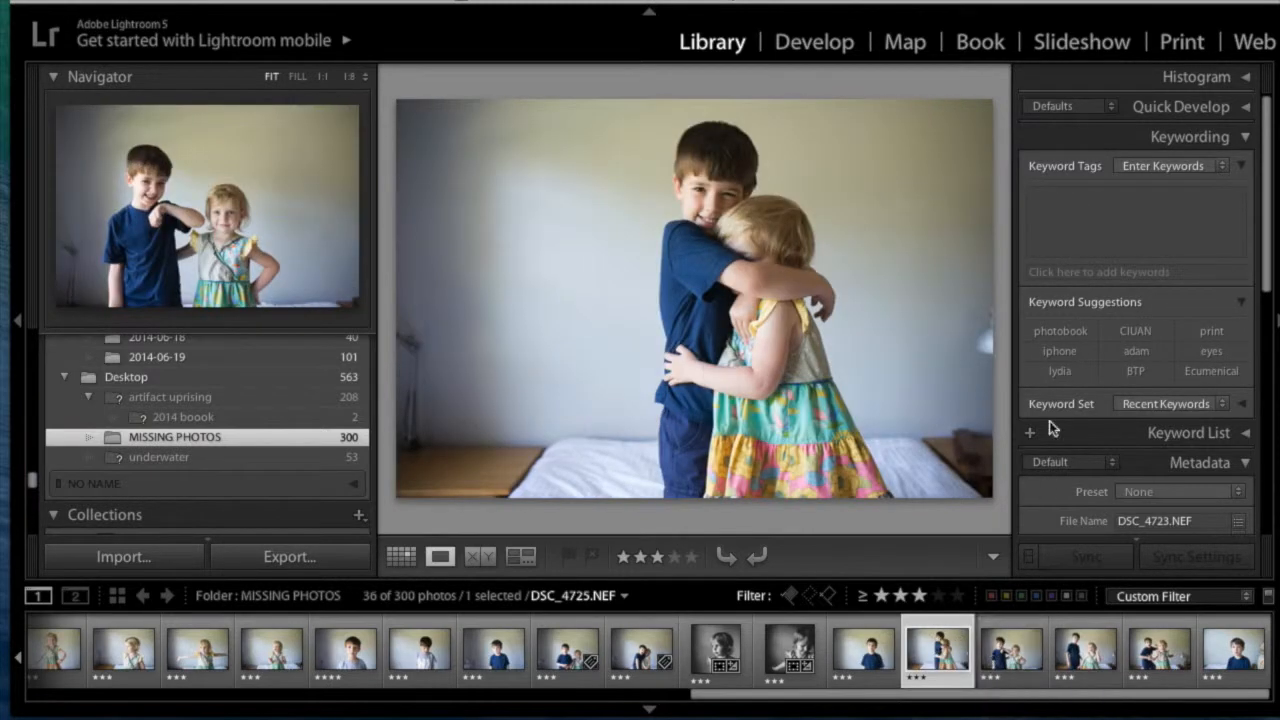
click(1062, 331)
click(1012, 645)
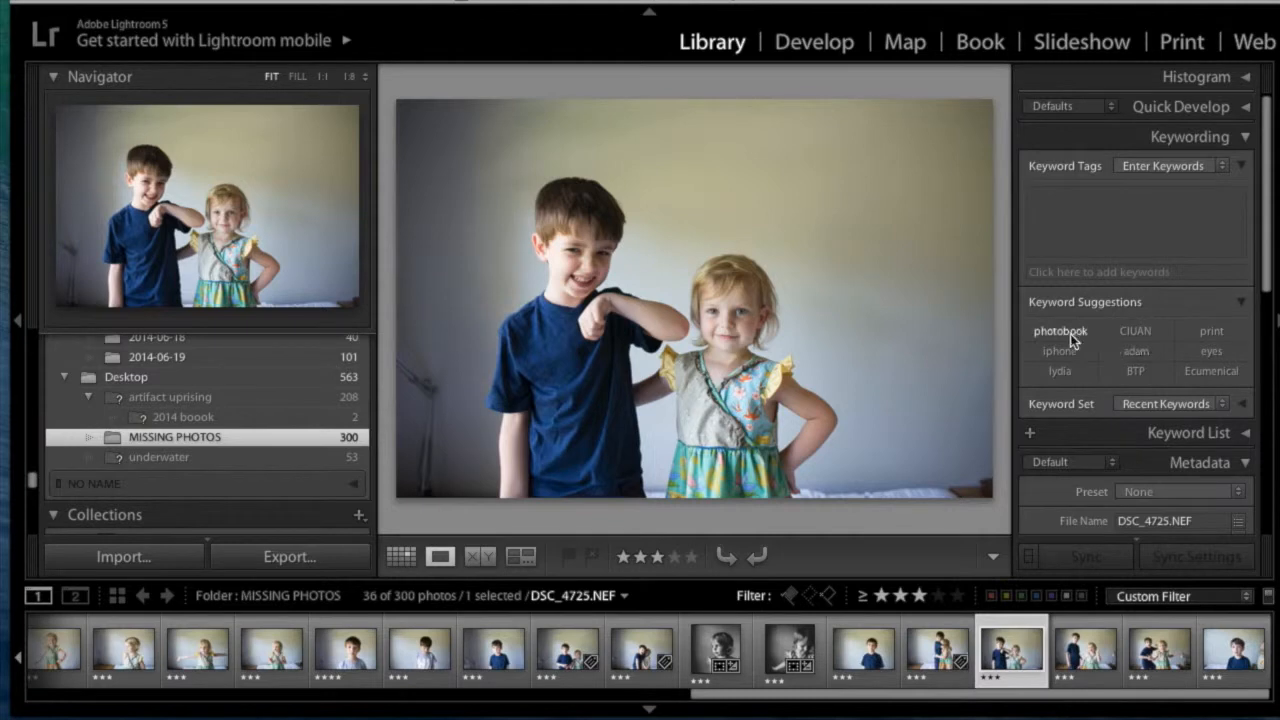
click(1078, 648)
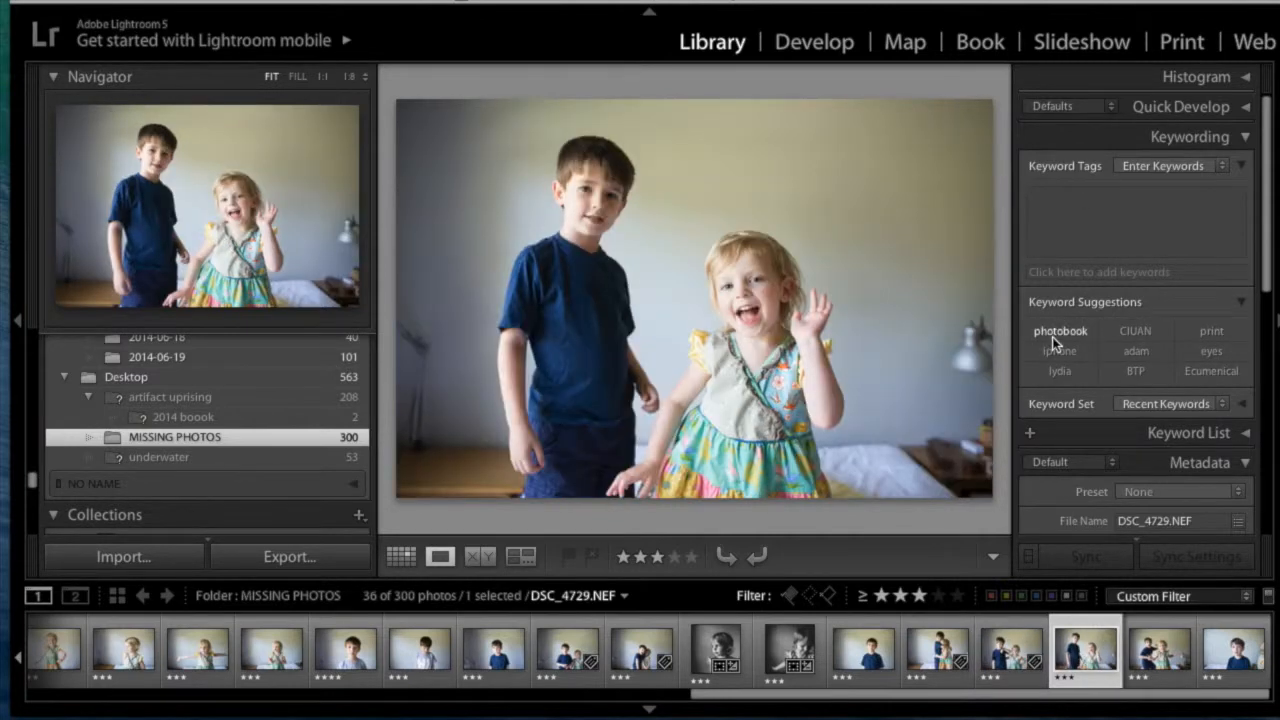
click(1160, 648)
click(1062, 331)
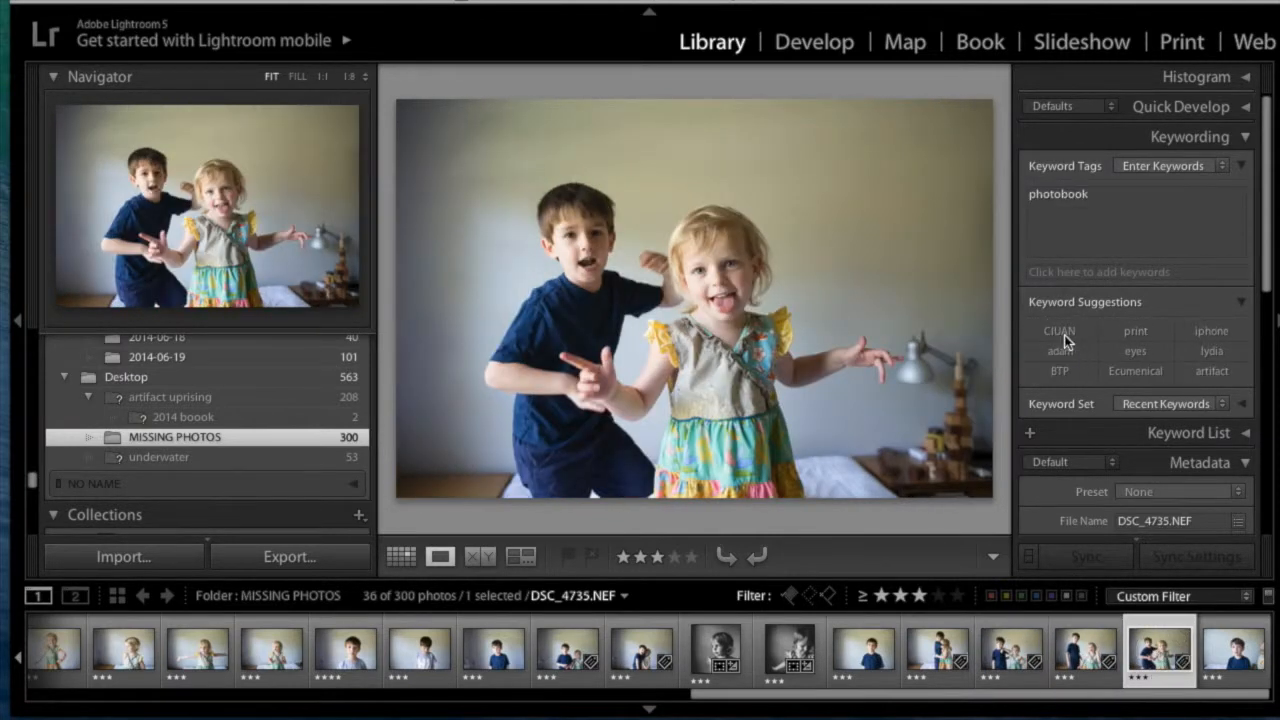
Compare the boy's portraits DSC_4692 and DSC_4702 side by side, then return to the thumbnail grid.
click(1233, 650)
scroll(1113, 660, left, 4)
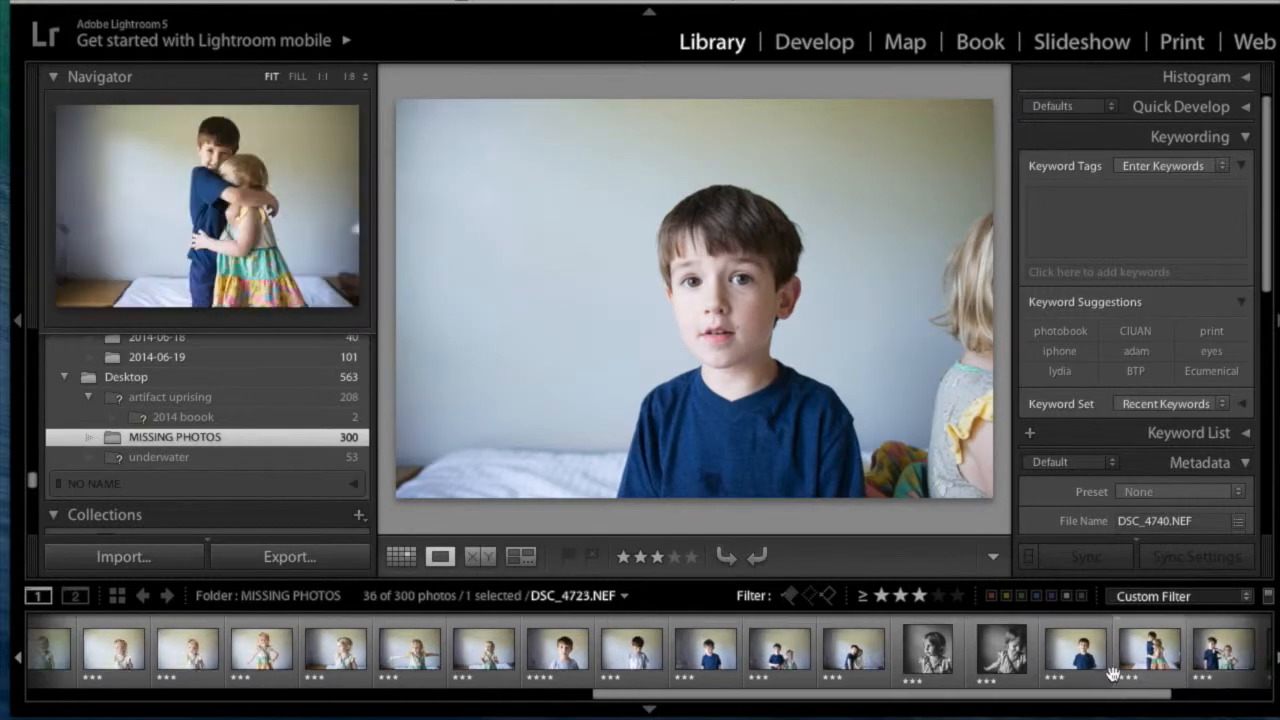
click(838, 655)
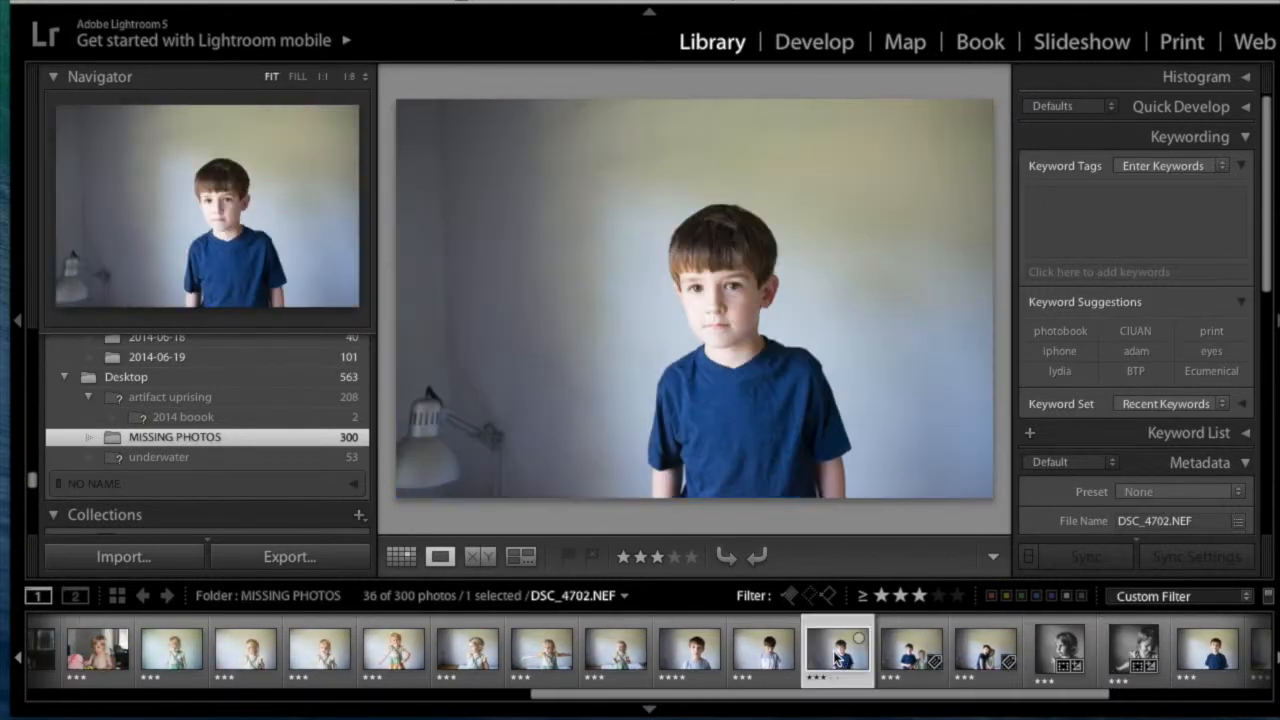
click(689, 655)
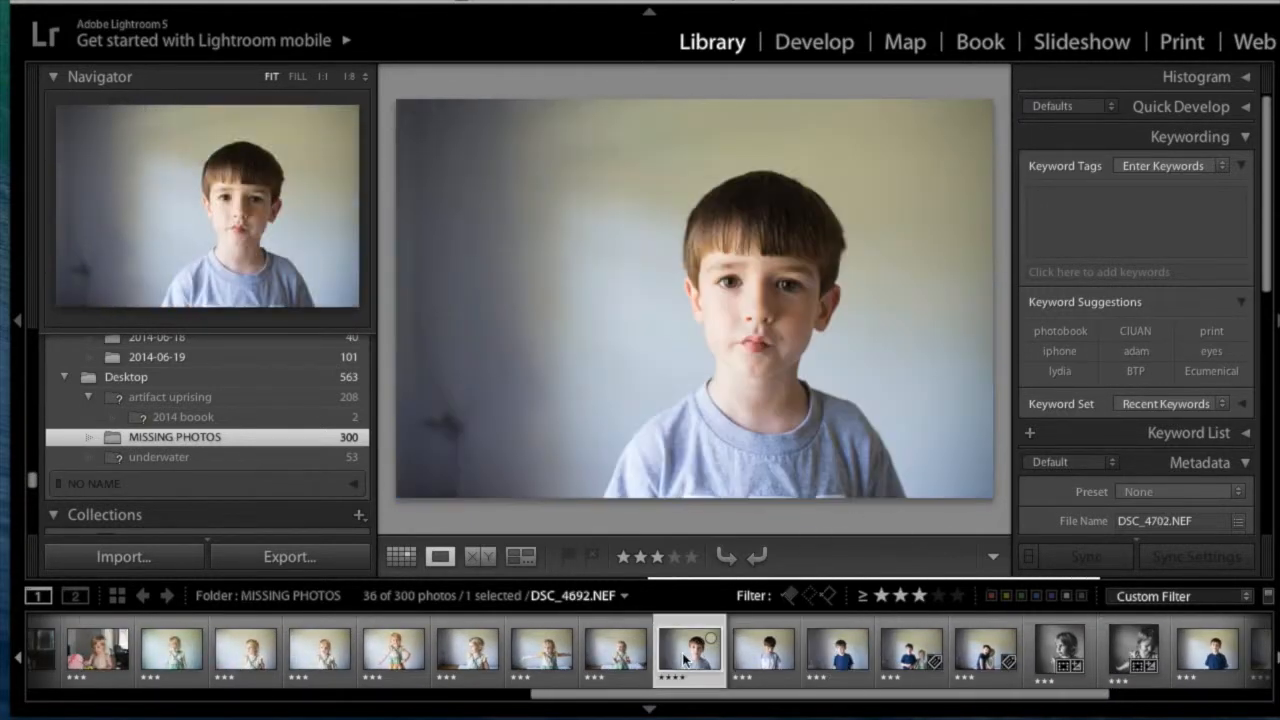
super+click(851, 668)
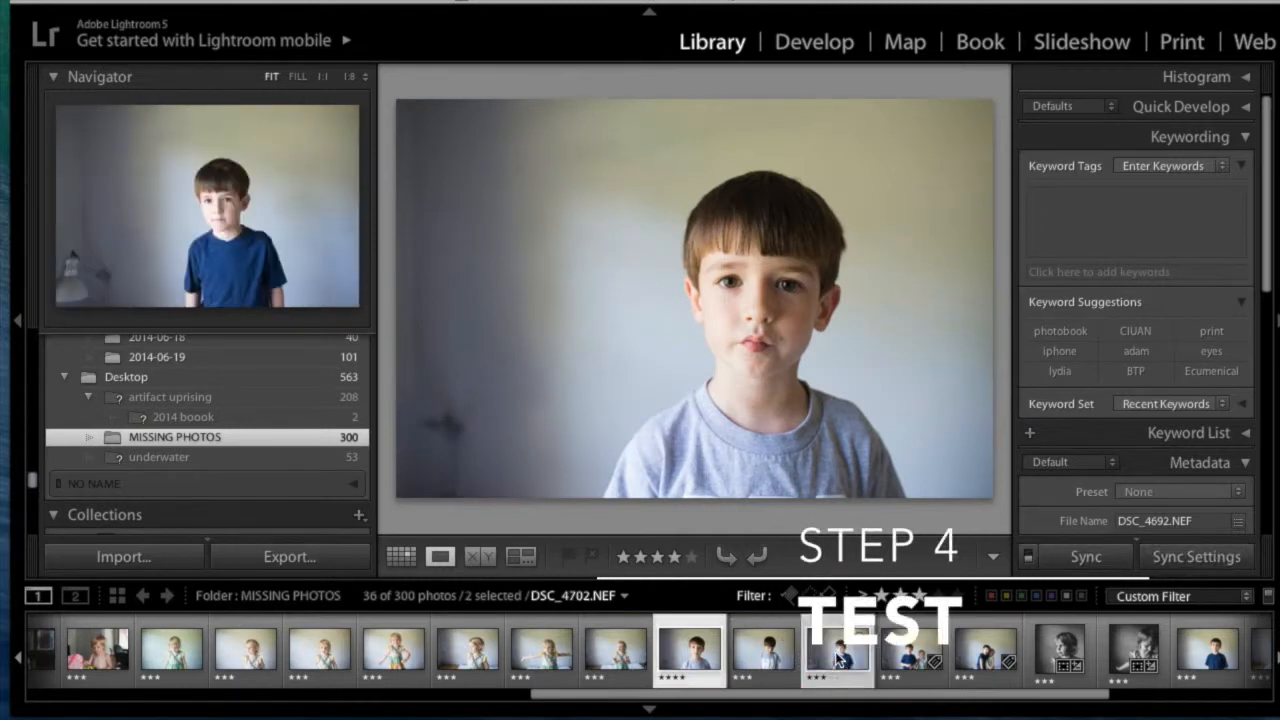
click(481, 556)
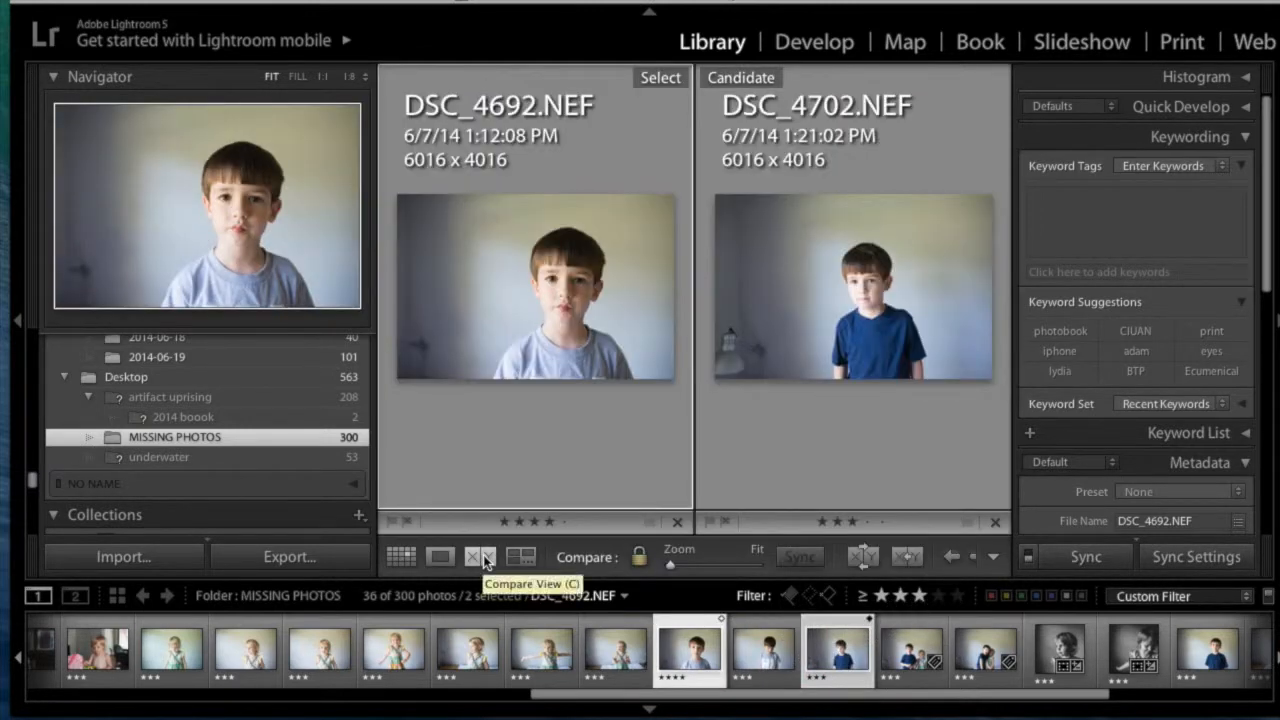
click(401, 557)
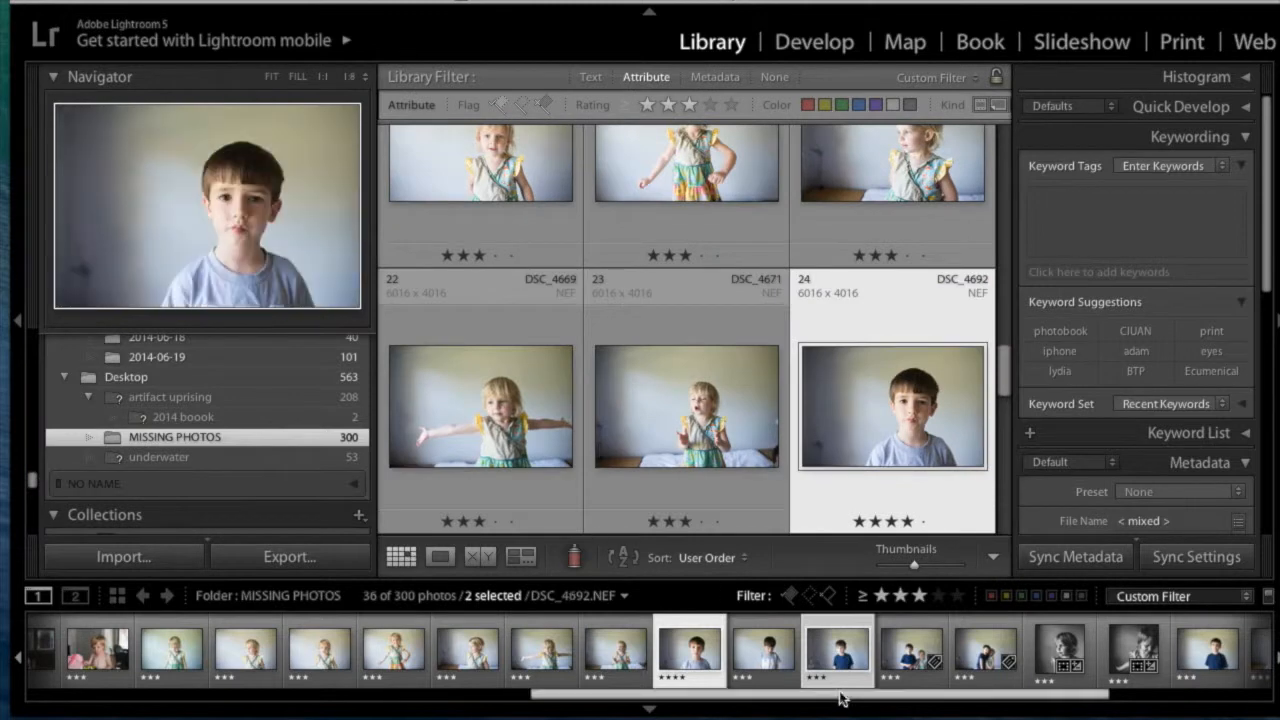
Open DSC_4702 in the Develop module and crop it closer around the boy to about 4207 x 2808.
click(763, 650)
click(820, 660)
double_click(820, 660)
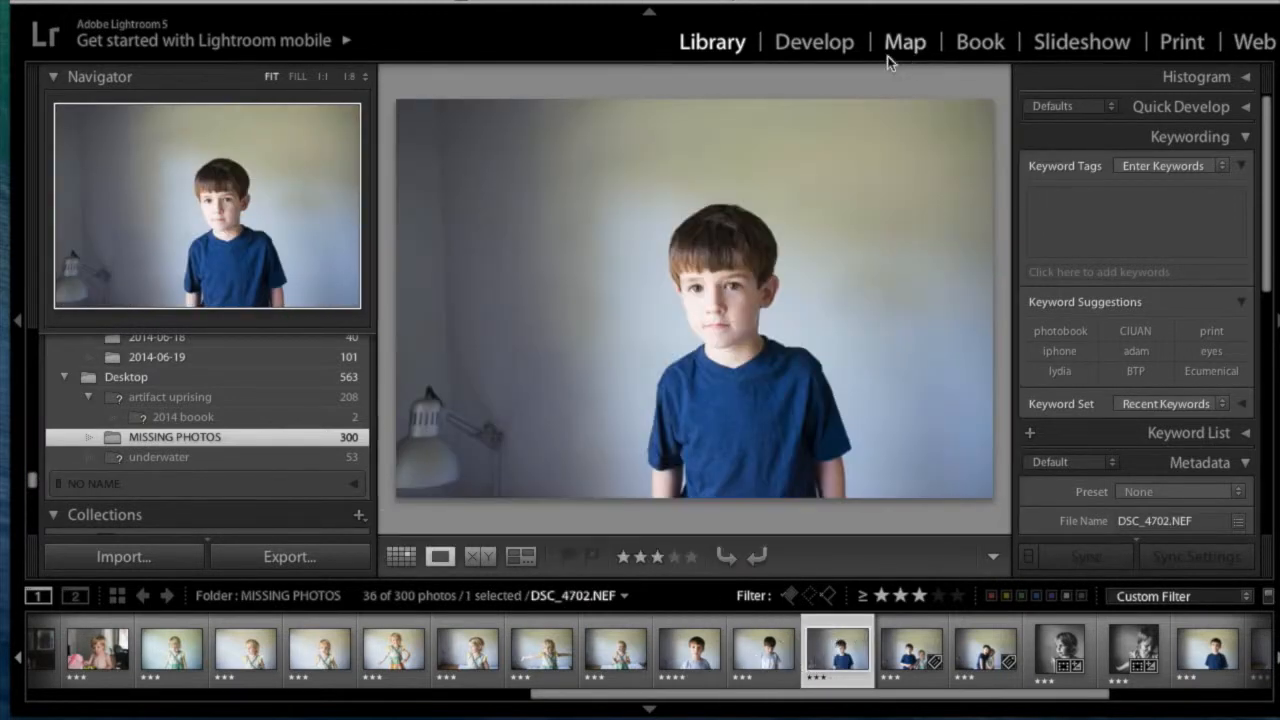
click(814, 42)
click(1038, 263)
drag(337, 537, 437, 473)
drag(562, 330, 412, 258)
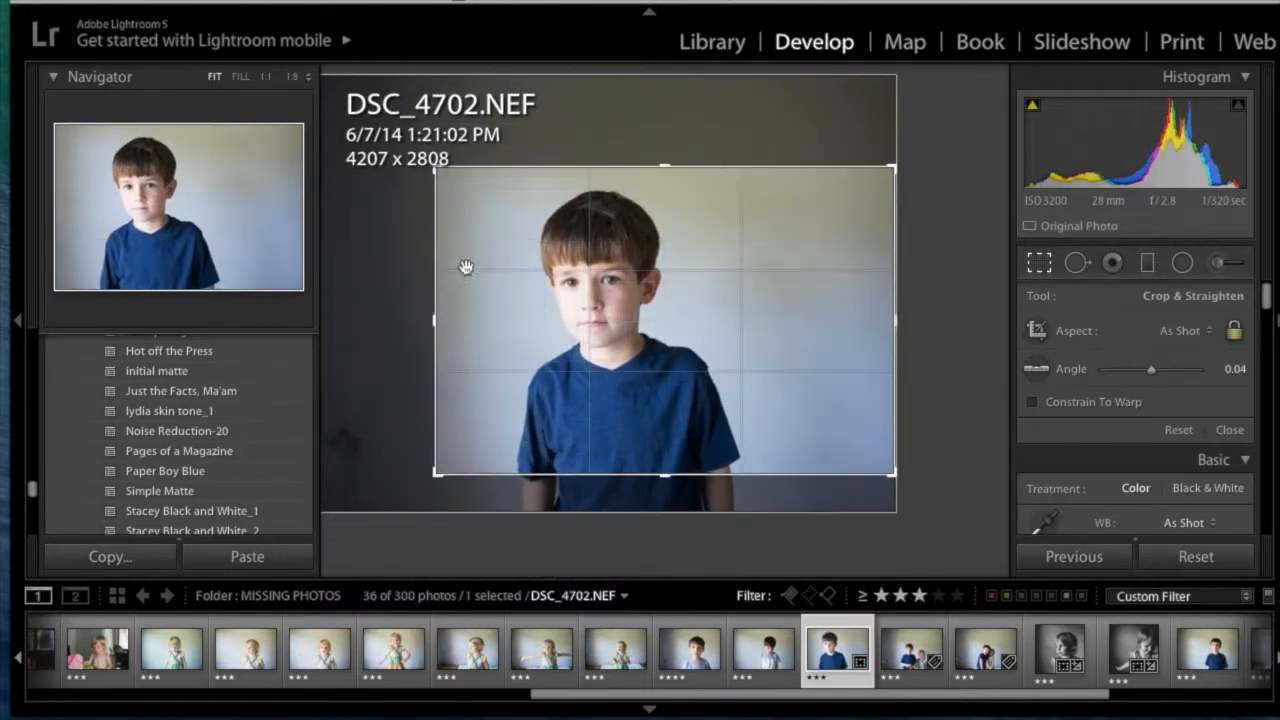
key(Return)
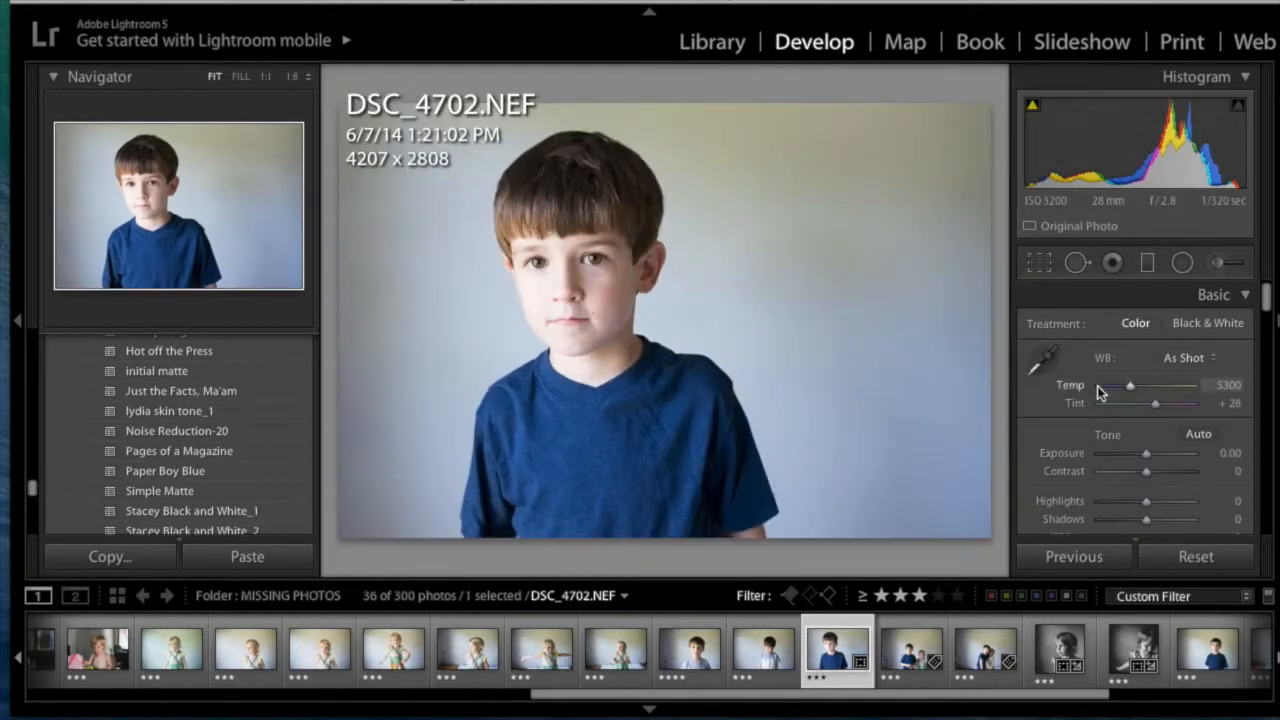
Correct DSC_4702 with exposure -0.50 and temperature 5950, and rate it four stars.
click(1228, 452)
text(-0.5)
key(Return)
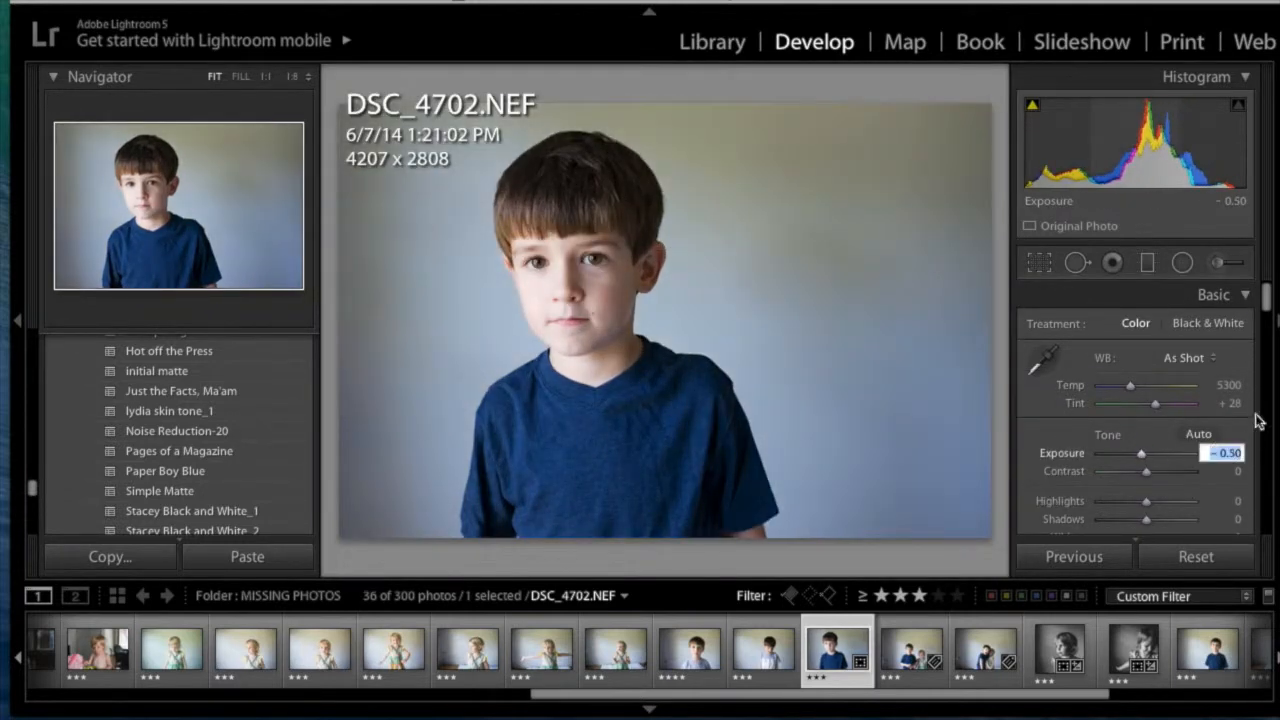
click(1229, 386)
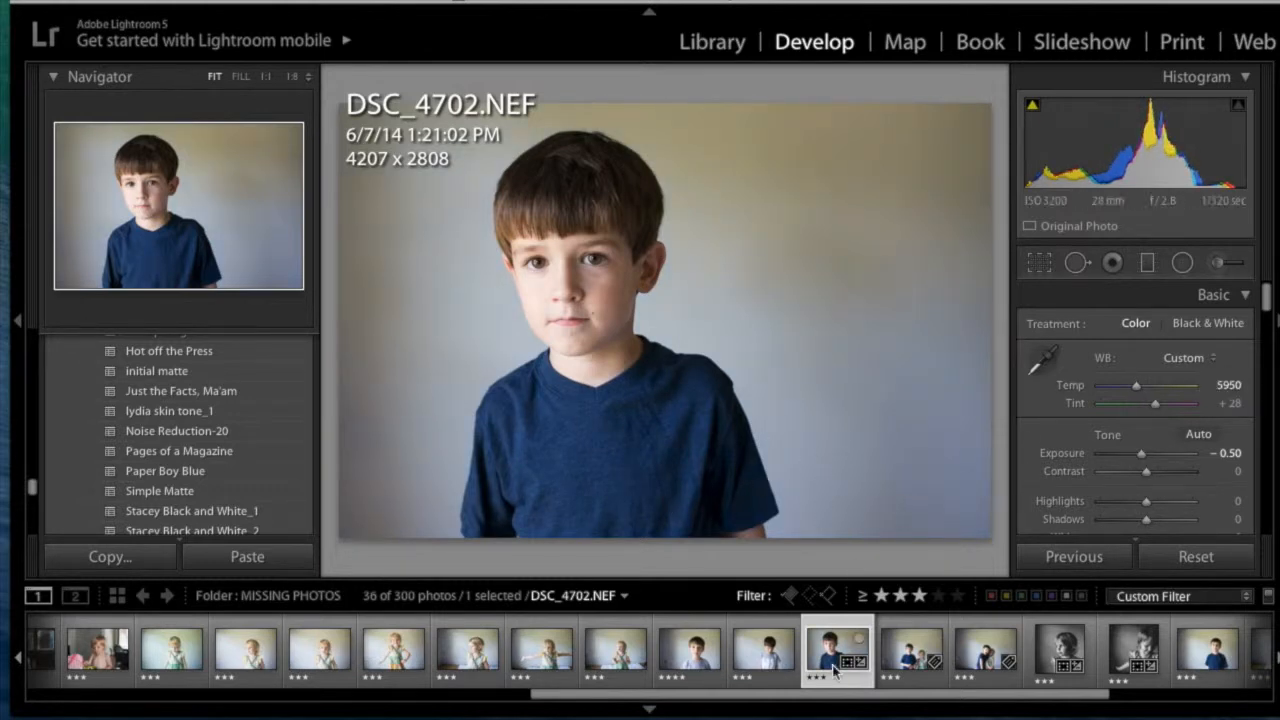
key(4)
Crop DSC_4692 closer around the boy's face to about 4070 x 2717.
click(690, 648)
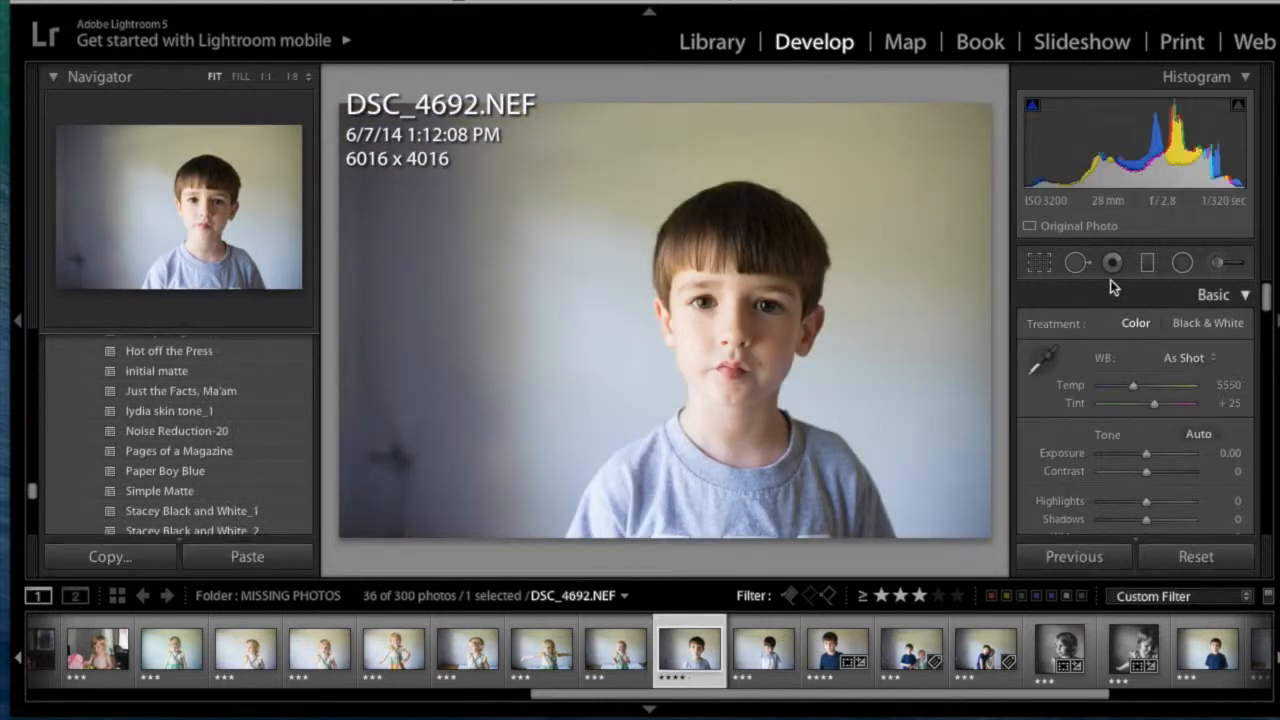
click(1039, 262)
drag(339, 104, 443, 147)
drag(578, 292, 651, 329)
click(1229, 429)
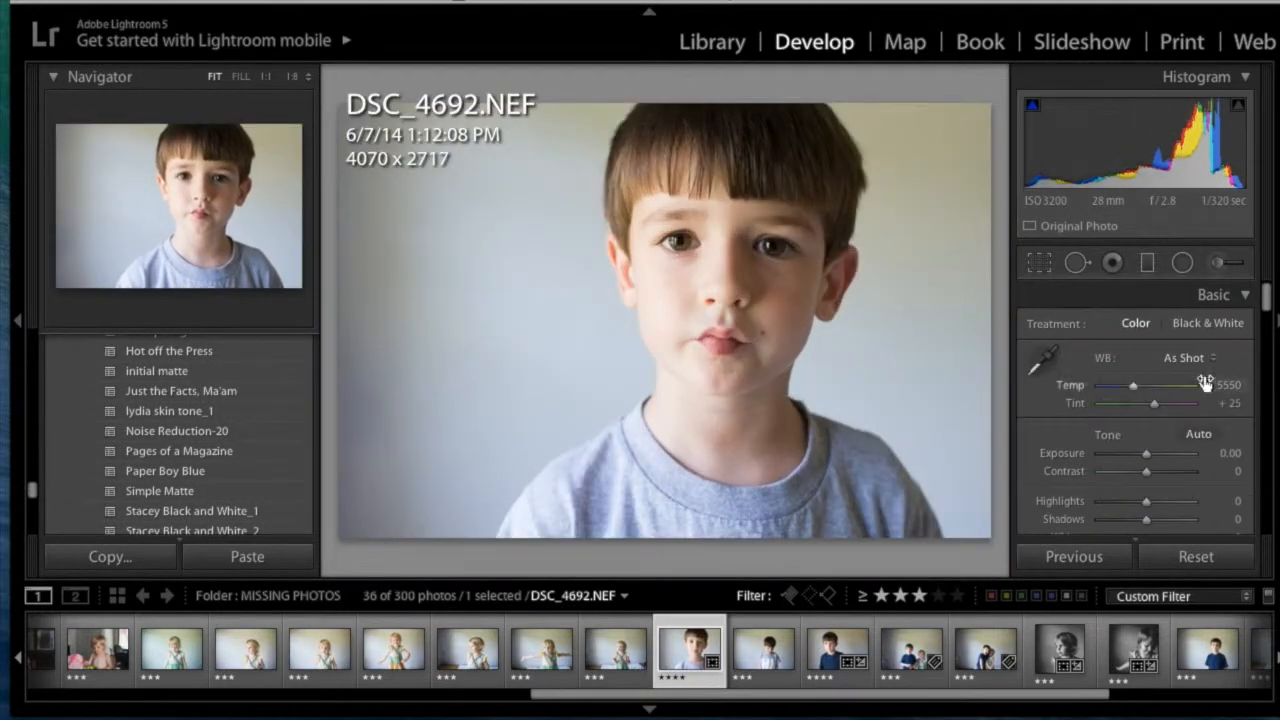
Set the exposure of DSC_4692 to -0.40 and its temperature to 6000.
click(1230, 451)
text(-0.4)
click(1228, 390)
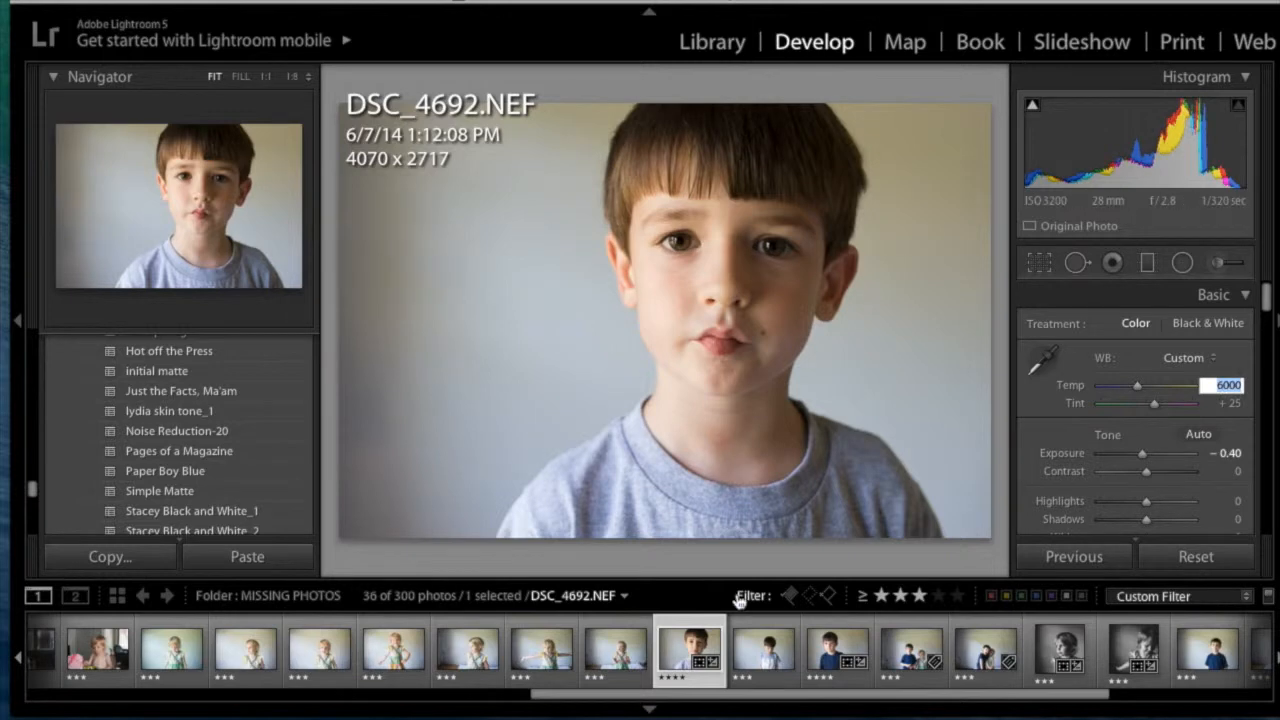
Check the edited DSC_4702 against the edited DSC_4692 and reopen DSC_4692 in the Library.
click(836, 645)
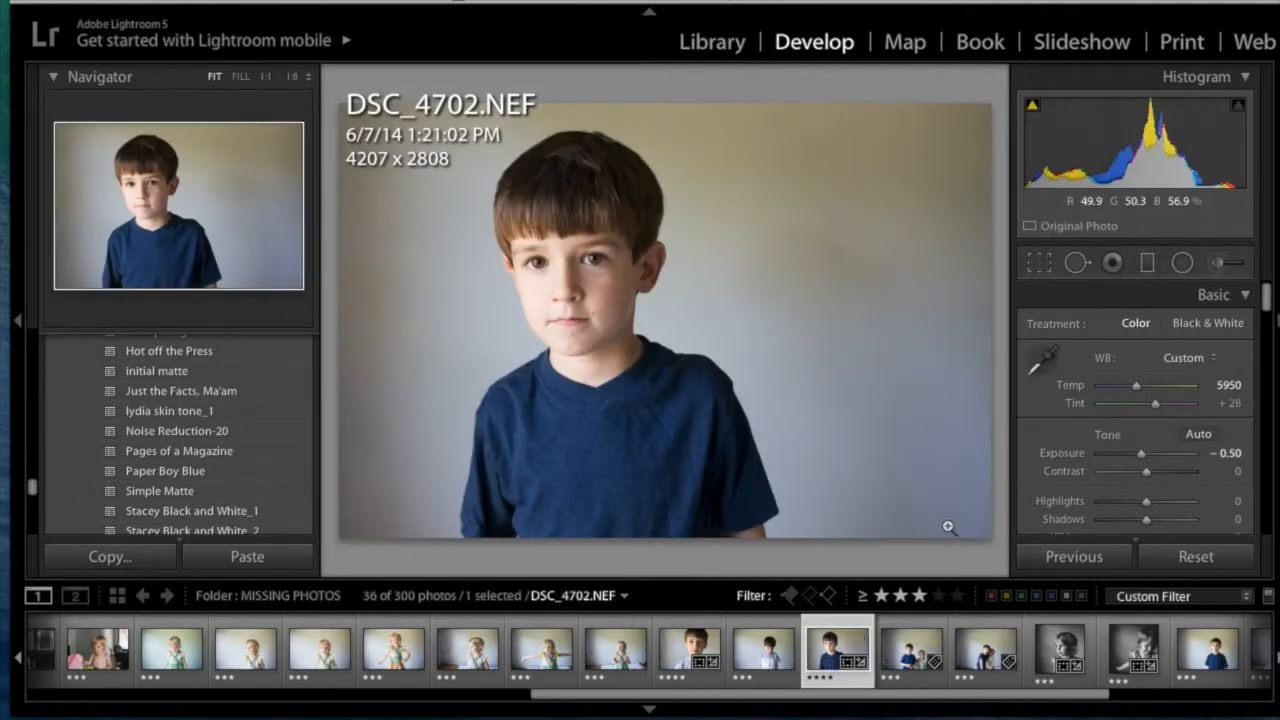
click(685, 650)
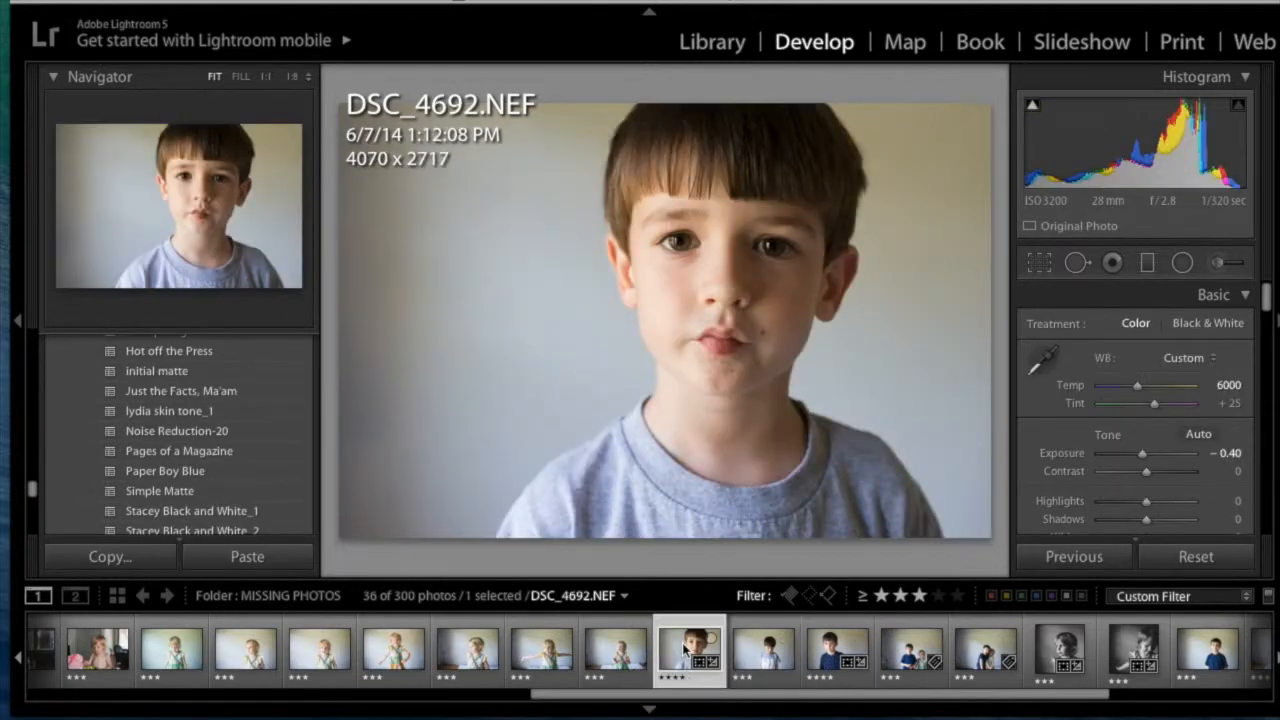
click(705, 41)
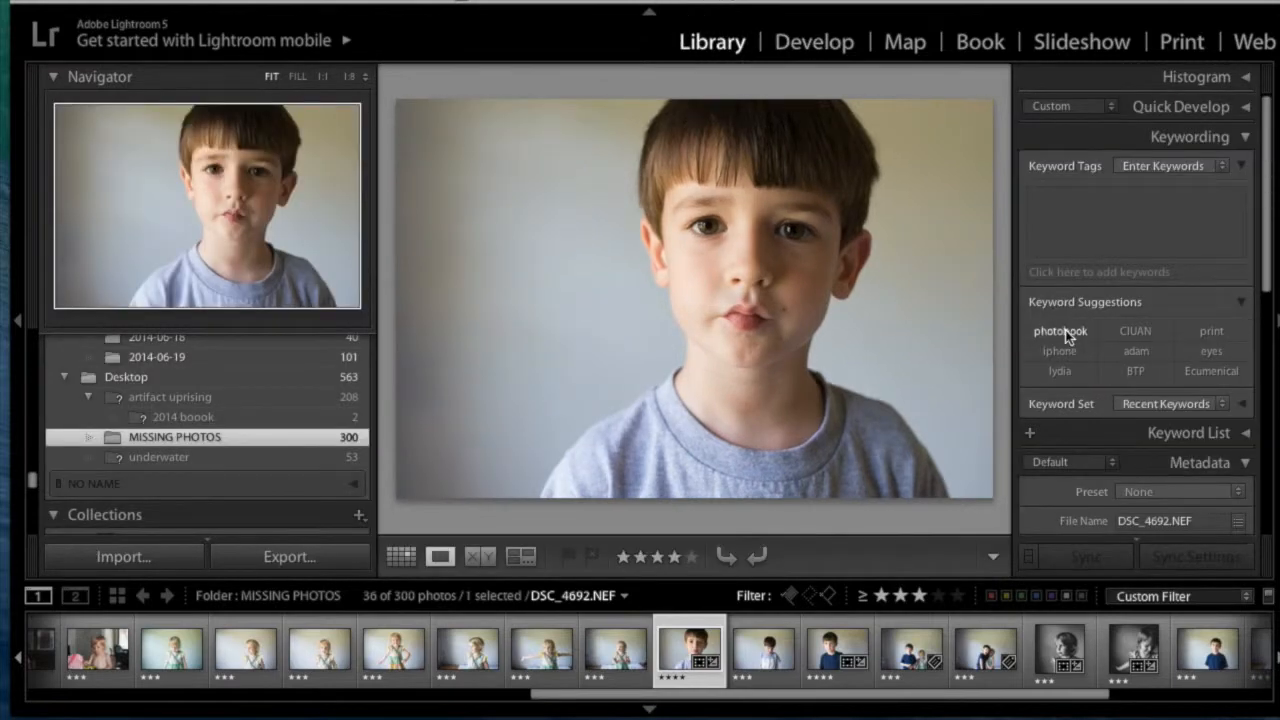
Flip through the portraits of the girl in the flowered dress around DSC_4637 and DSC_4644.
click(604, 662)
key(Left)
key(Left)
key(Left)
key(Left)
key(Left)
key(Left)
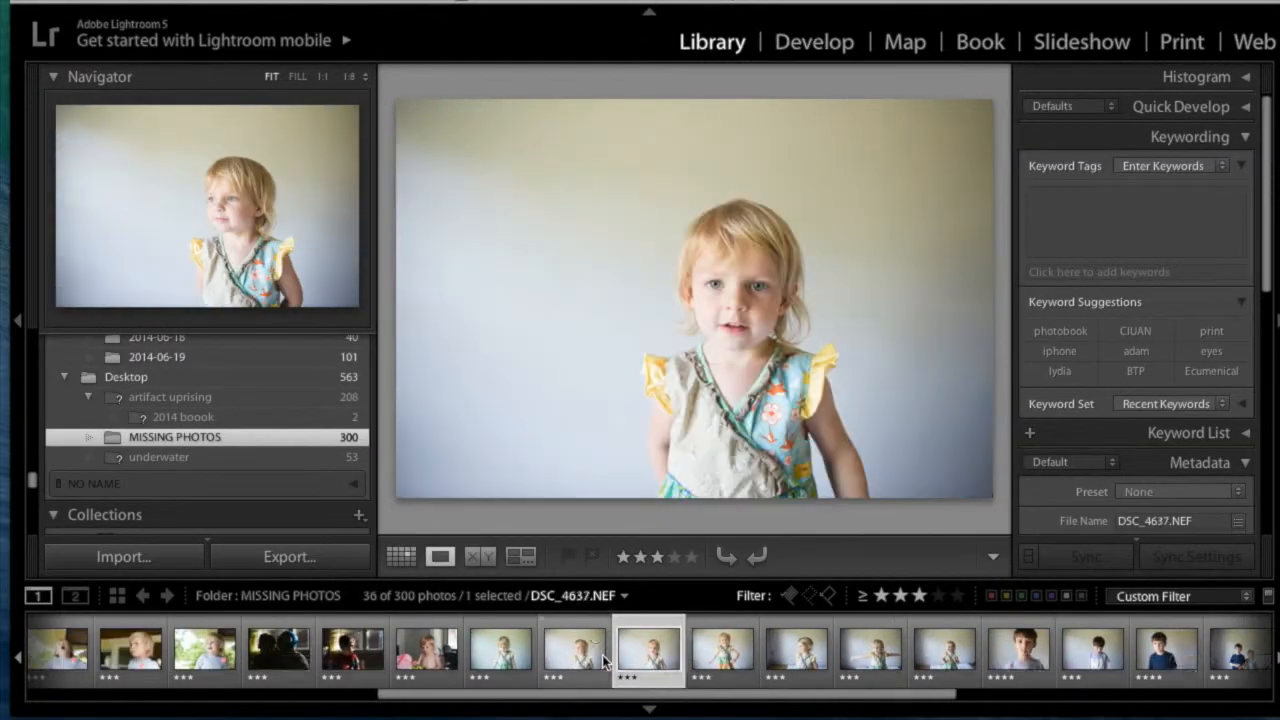
key(Right)
key(Right)
key(Right)
key(Right)
key(Right)
key(Right)
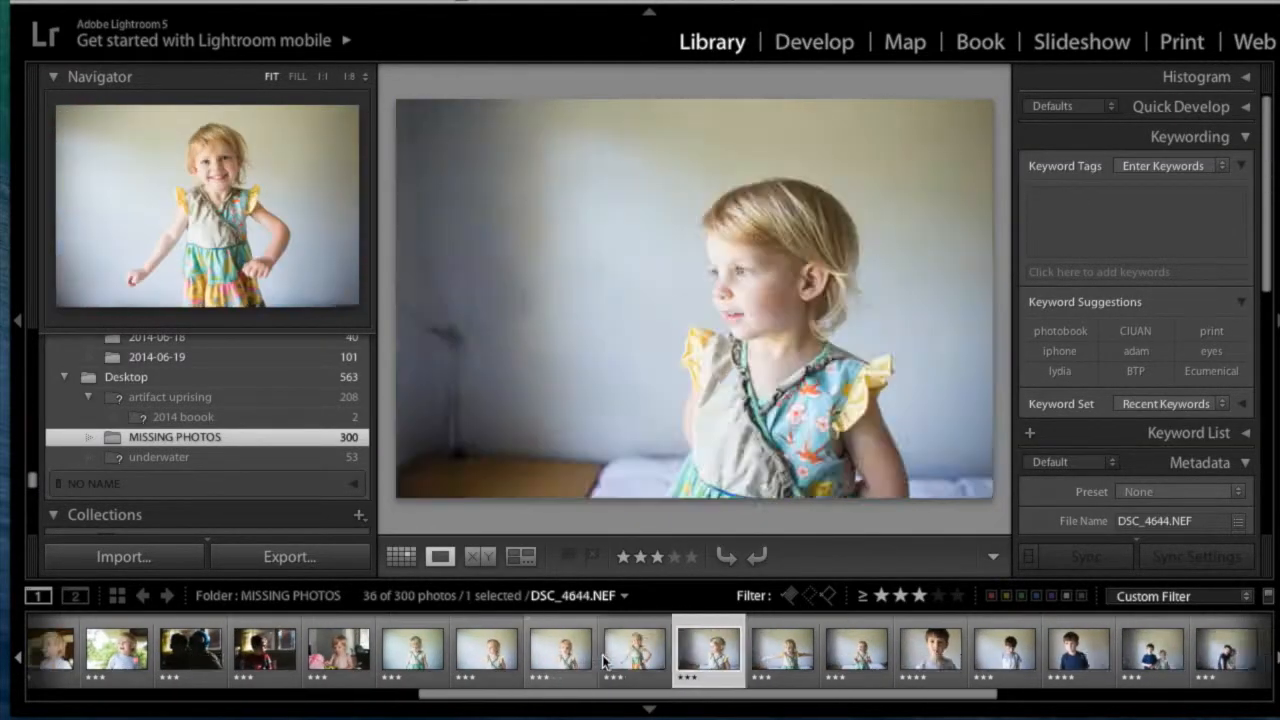
Look through the following portraits of the boy up to the first photo of both children against the wall.
key(Right)
key(Right)
key(Right)
key(Right)
key(Right)
key(Right)
key(Right)
key(Right)
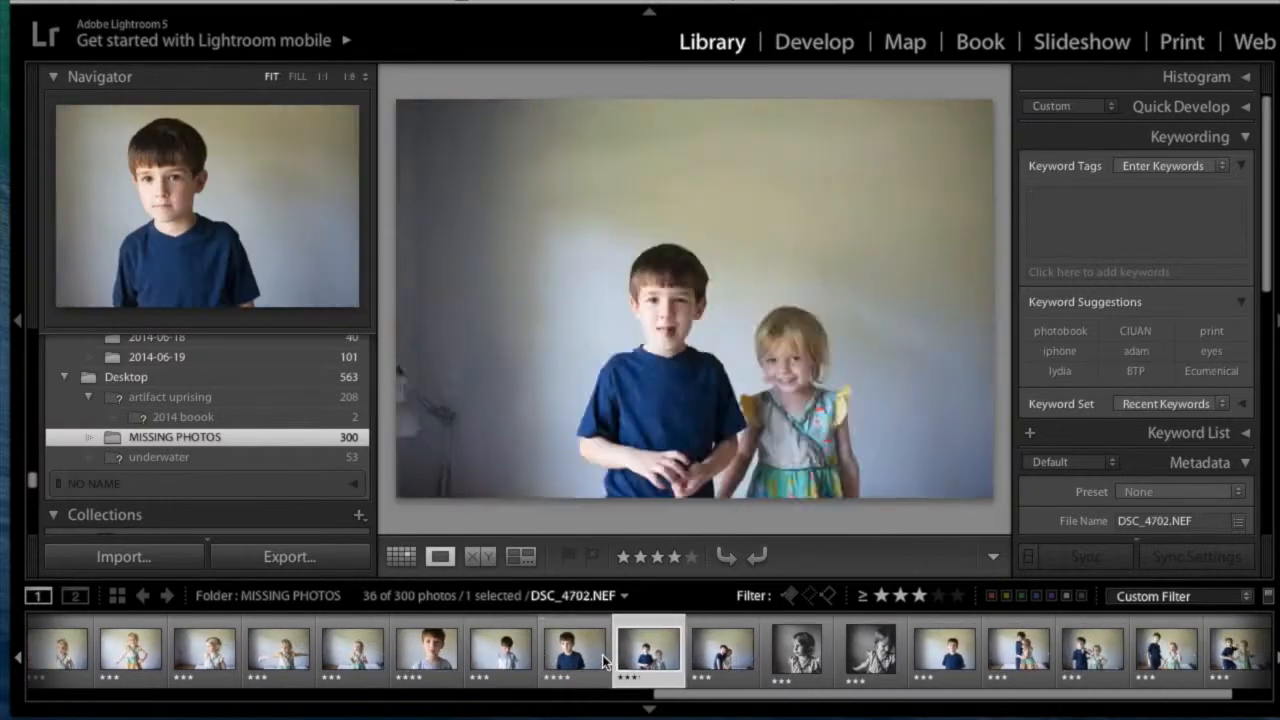
Crop DSC_4698 closer around the boy looking down, to about 3944 x 2633.
key(Left)
key(Left)
key(Left)
key(Left)
key(Left)
key(Left)
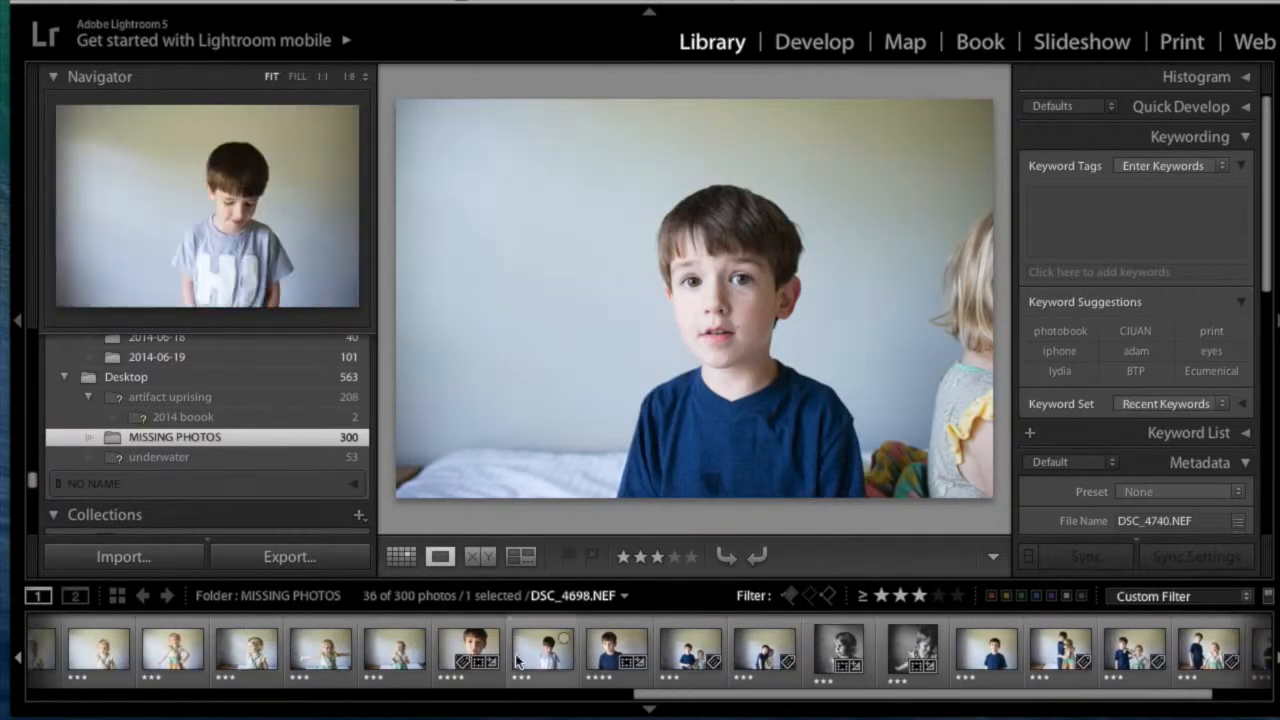
key(r)
drag(485, 355, 485, 350)
key(Return)
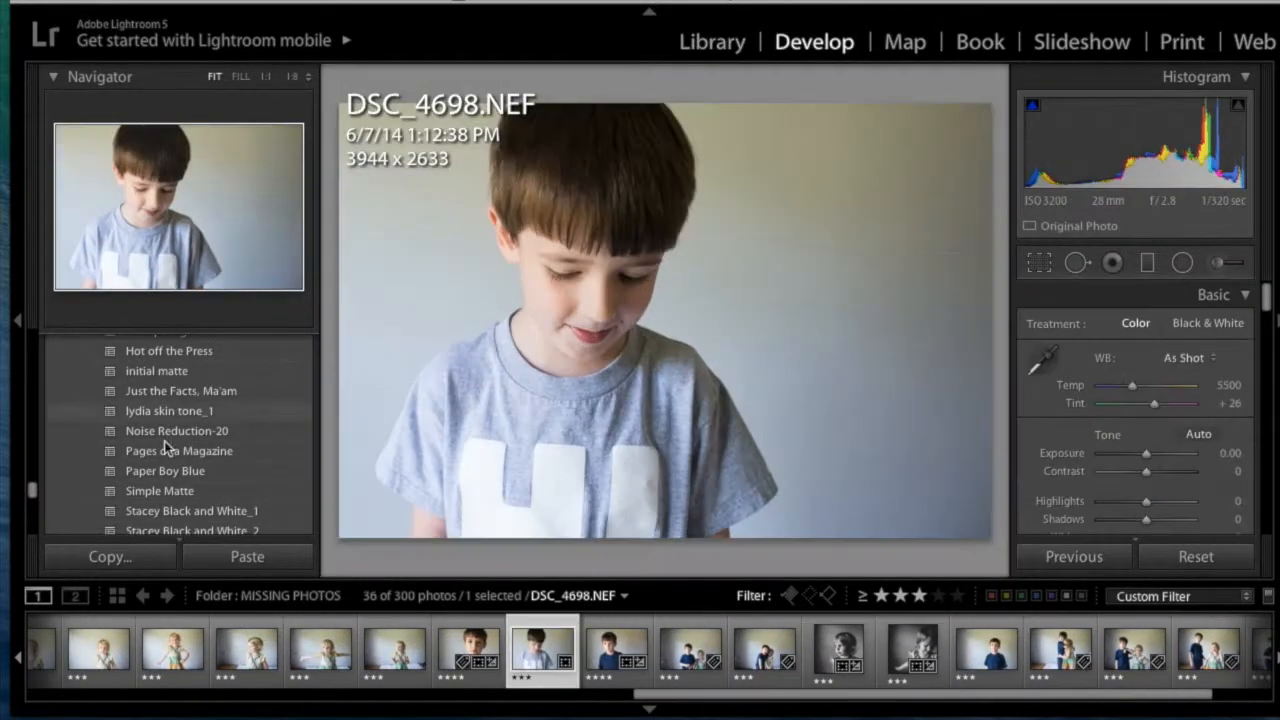
Crop DSC_4649 closer around the girl looking sideways, to about 4278 x 2856.
click(395, 652)
click(612, 655)
click(395, 655)
click(297, 660)
click(250, 656)
key(r)
drag(341, 538, 446, 468)
drag(617, 326, 734, 246)
drag(886, 178, 908, 164)
key(Return)
Set the exposure of DSC_4649 to -0.55 and its temperature to 6150.
drag(1147, 454, 1140, 454)
click(1223, 384)
key(Up)
Crop DSC_4637 closer around the girl facing the camera, to about 5001 x 3339.
click(173, 660)
click(114, 655)
key(r)
drag(992, 538, 926, 494)
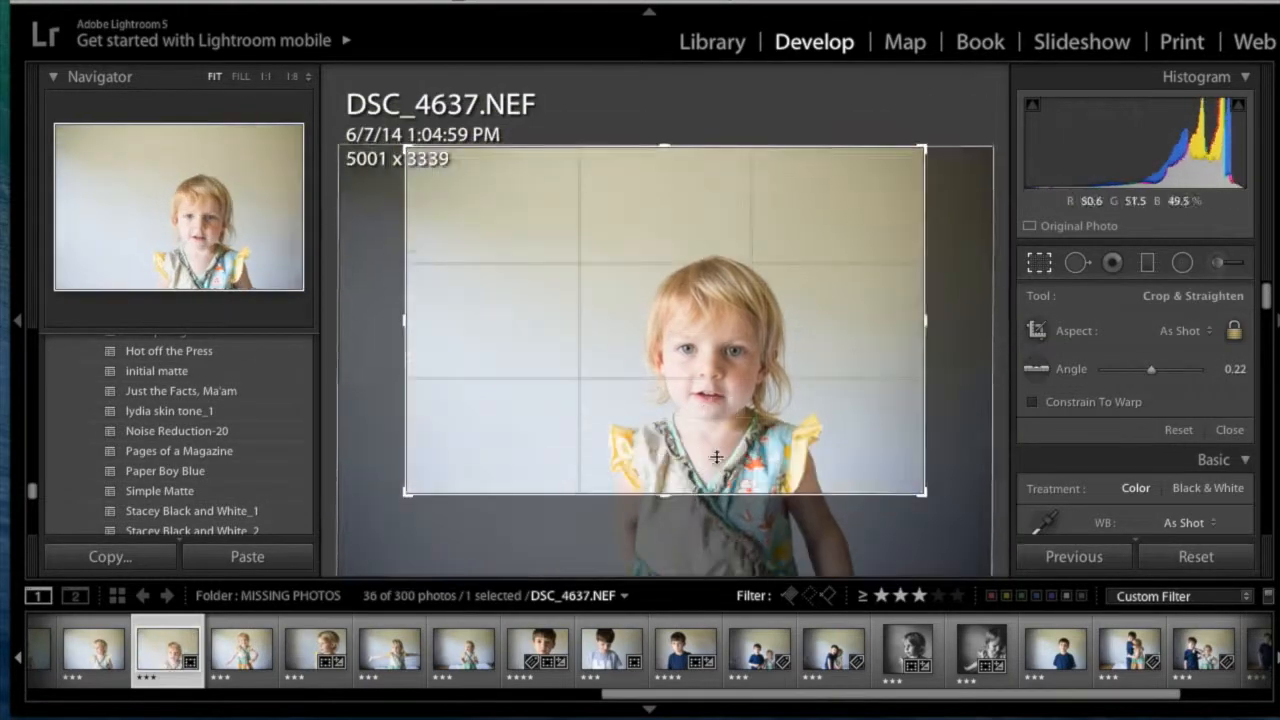
drag(700, 385, 700, 315)
key(Return)
Lower the exposure of DSC_4637 and open its temperature value for editing.
click(1229, 456)
key(Down)
key(Down)
key(Down)
key(Down)
key(Down)
key(Down)
key(Down)
click(1226, 385)
Check DSC_4633 and the neighbouring portraits of the girl, and return to the edited DSC_4649.
click(94, 654)
click(40, 654)
click(182, 654)
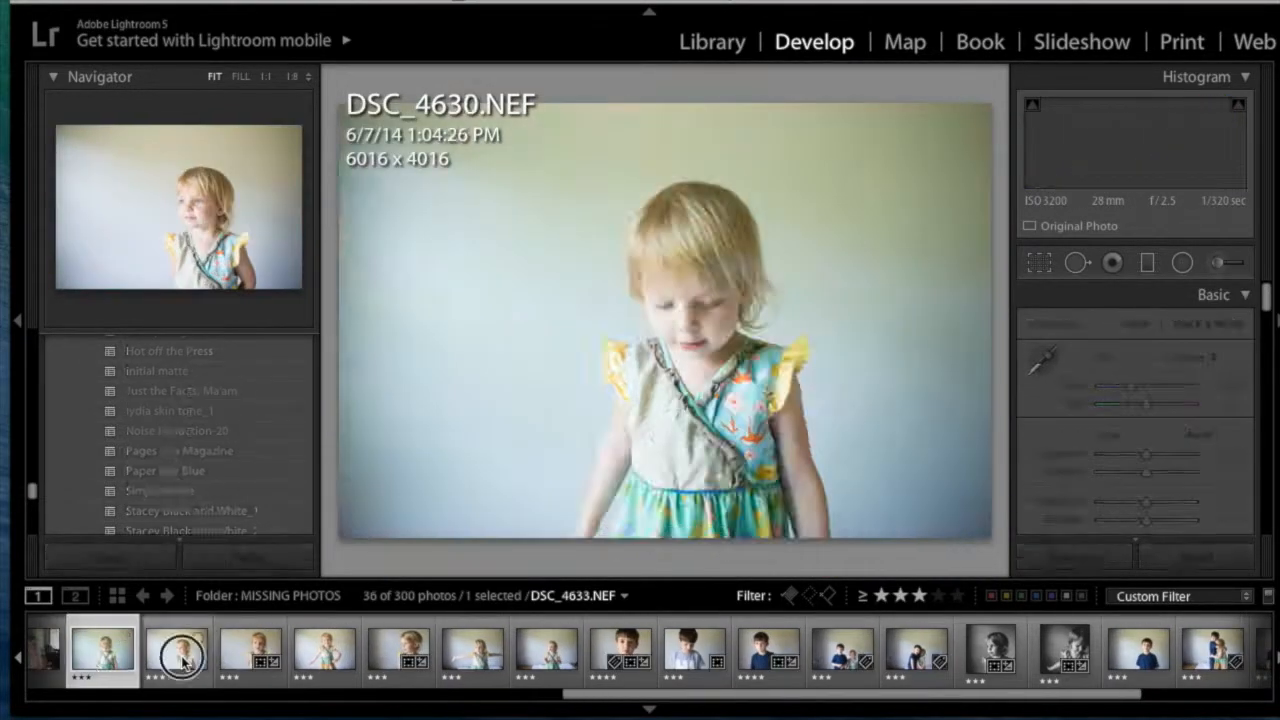
click(387, 657)
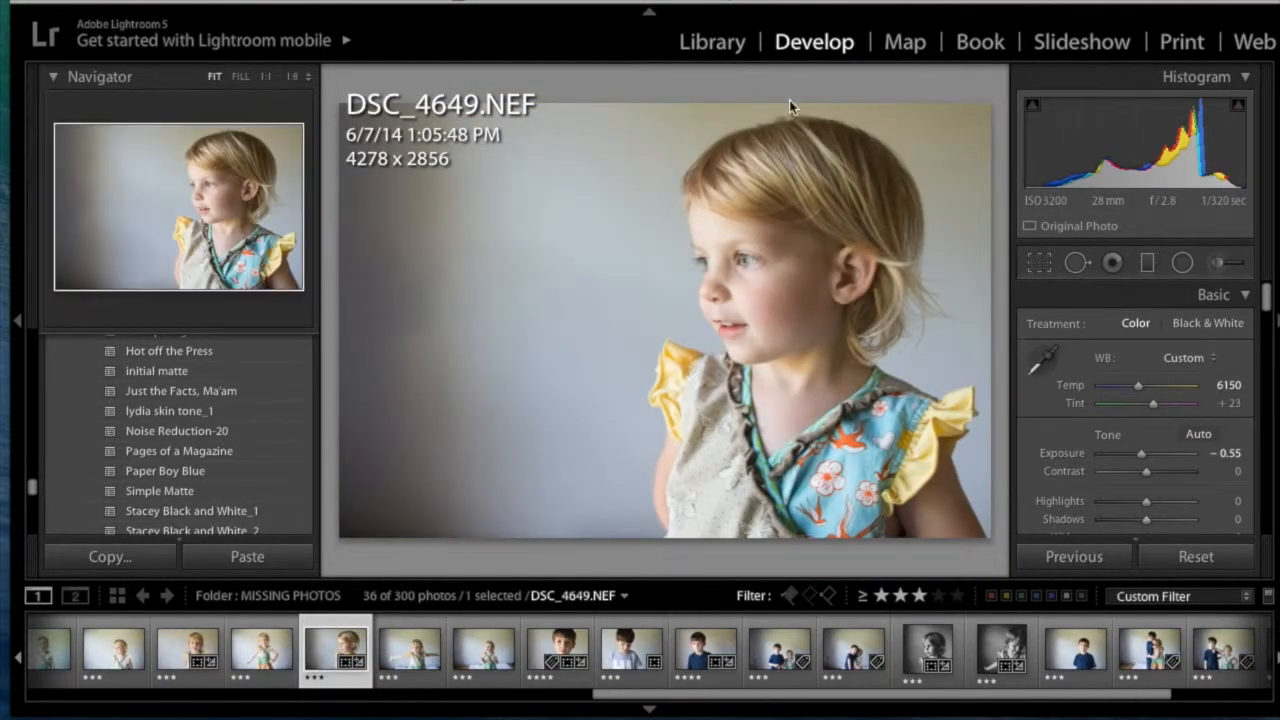
Open the 06 Photo Book smart collection in the Library and look through its photos one by one.
click(712, 41)
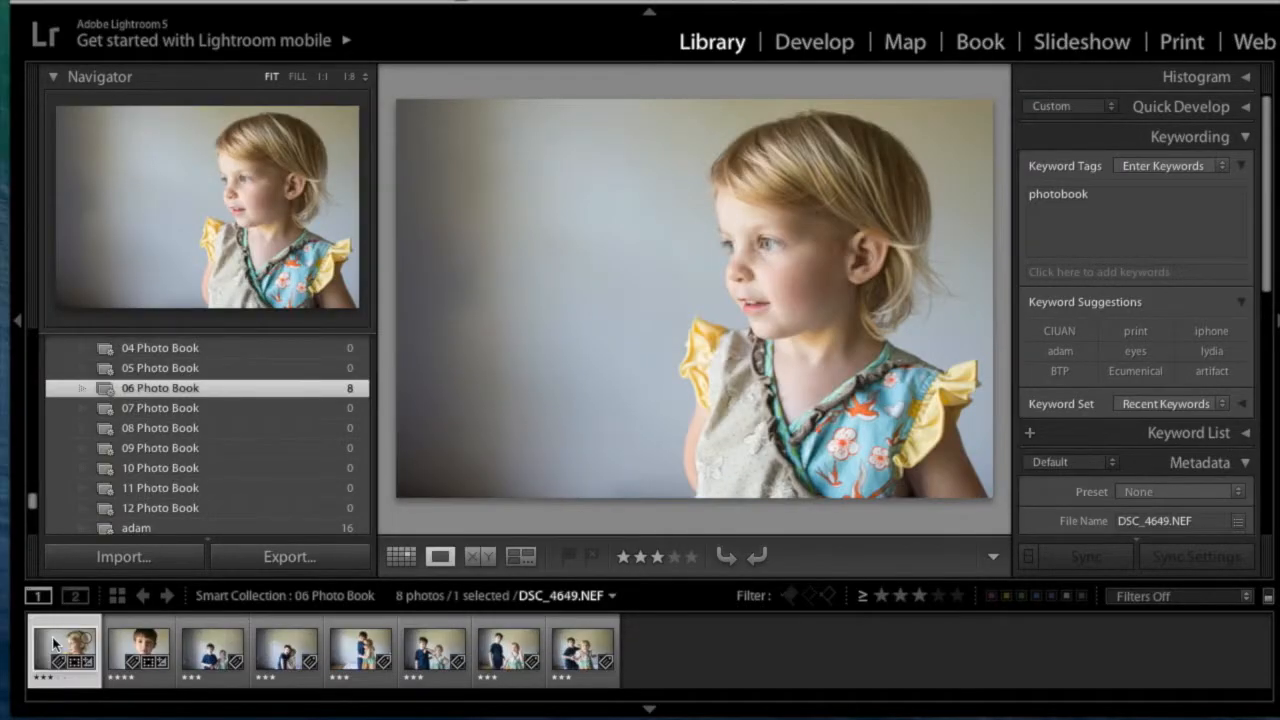
click(119, 647)
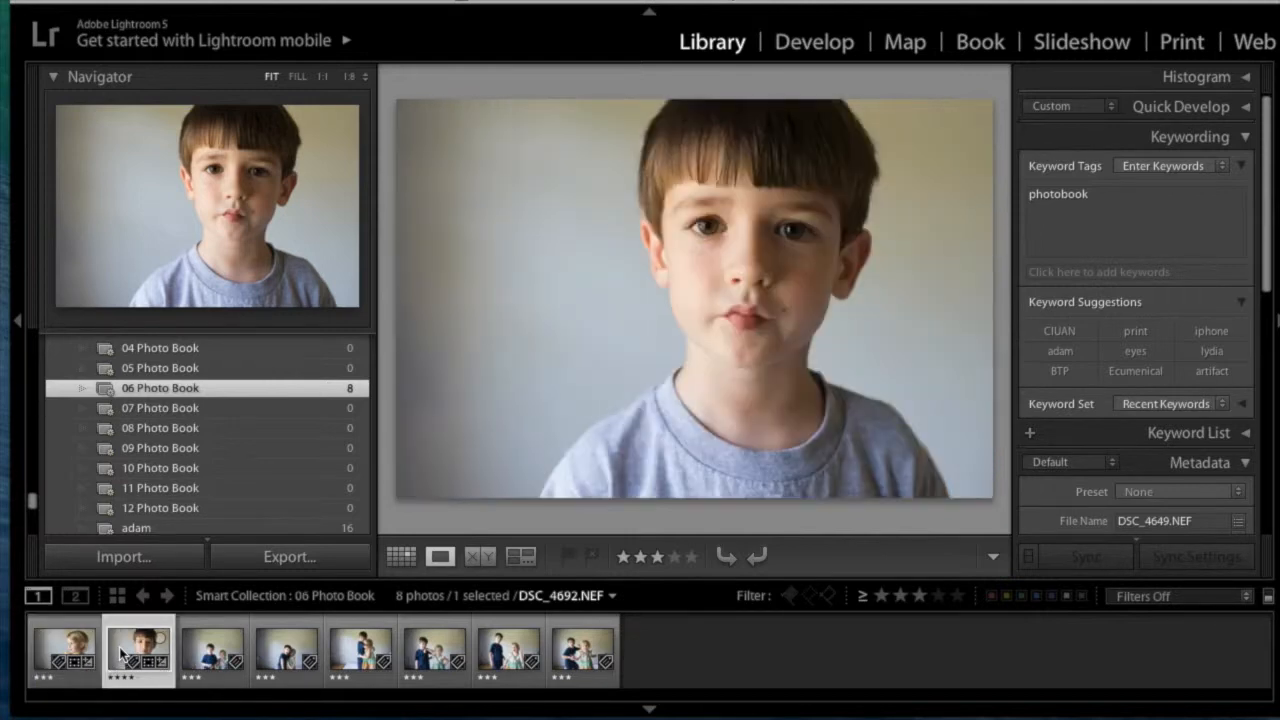
click(198, 655)
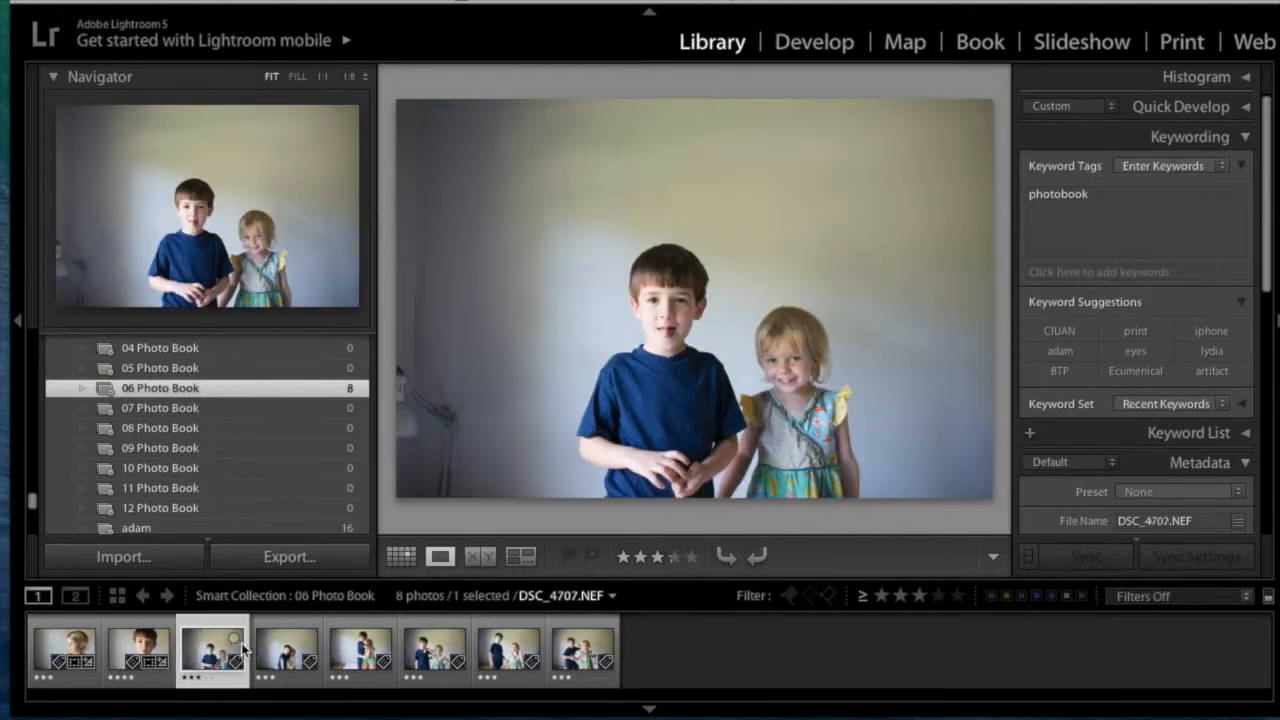
click(286, 651)
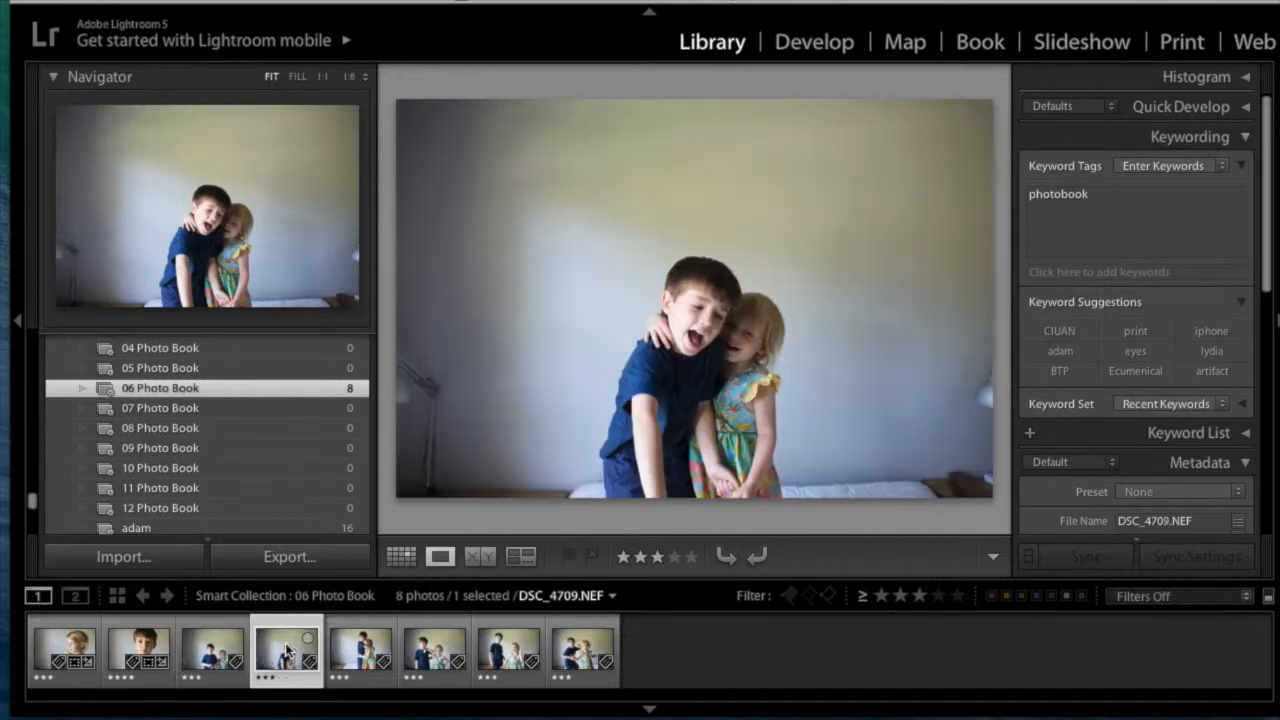
click(350, 646)
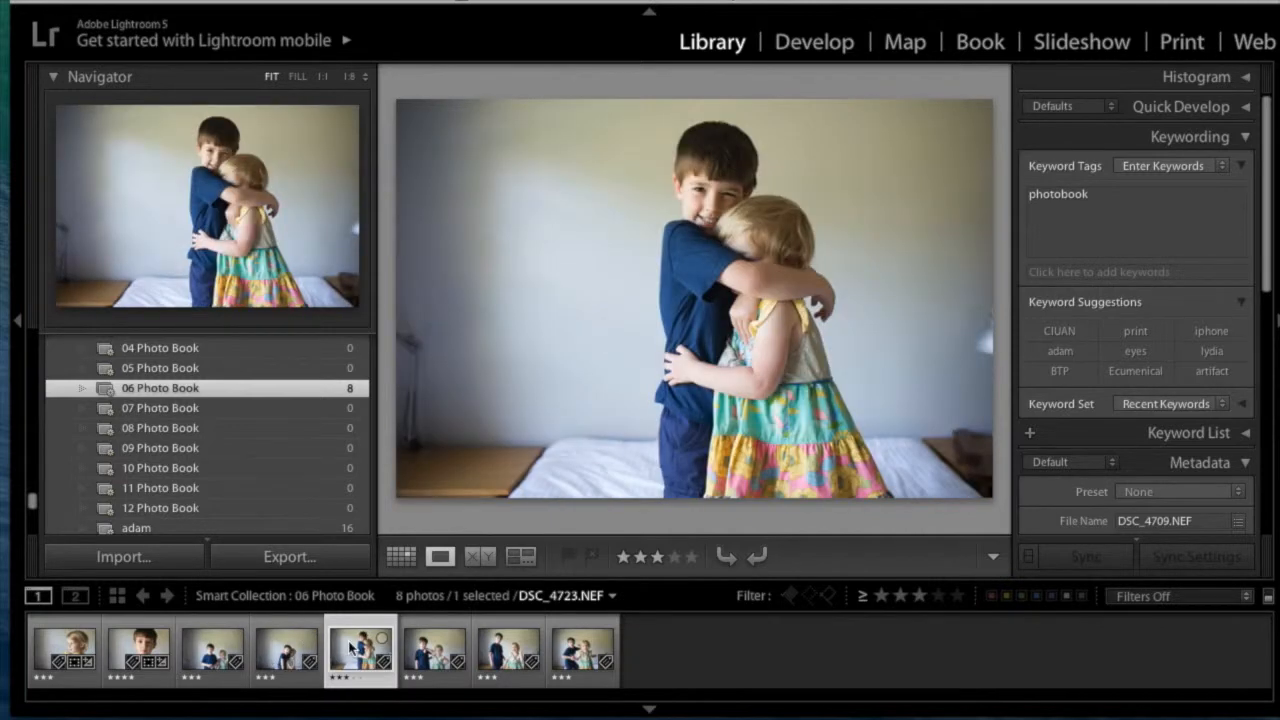
click(426, 646)
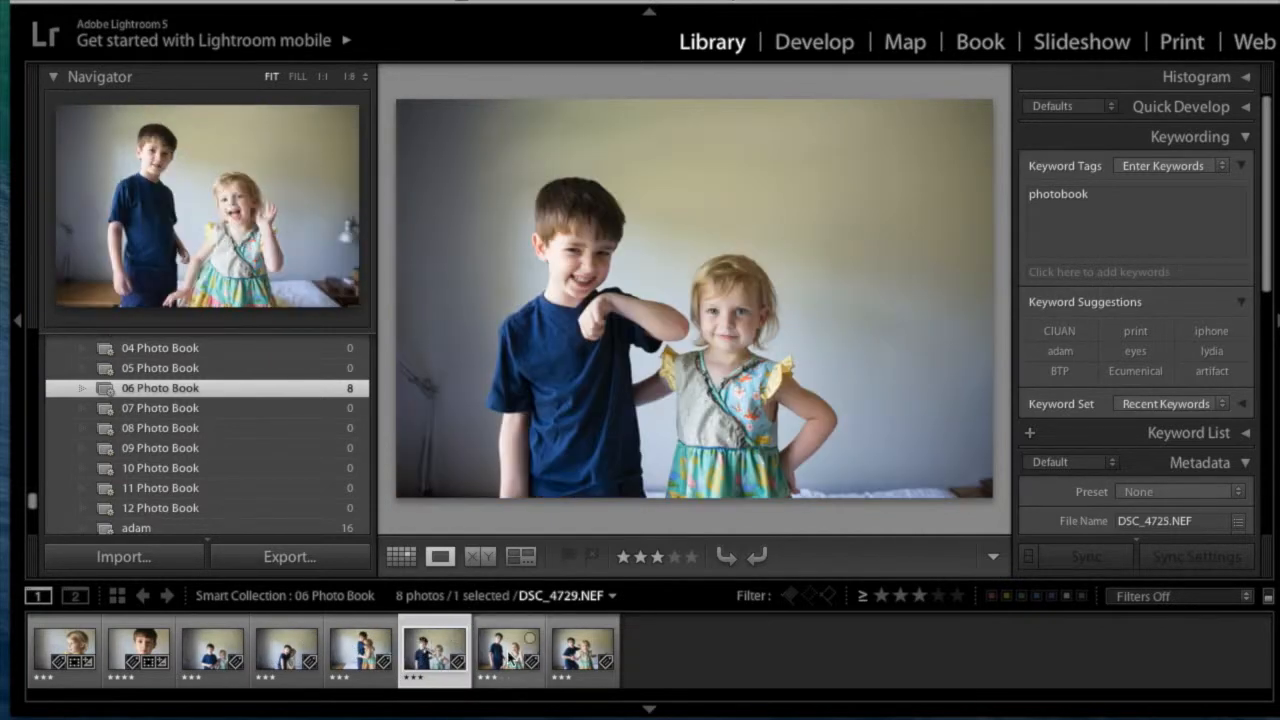
click(503, 650)
click(576, 645)
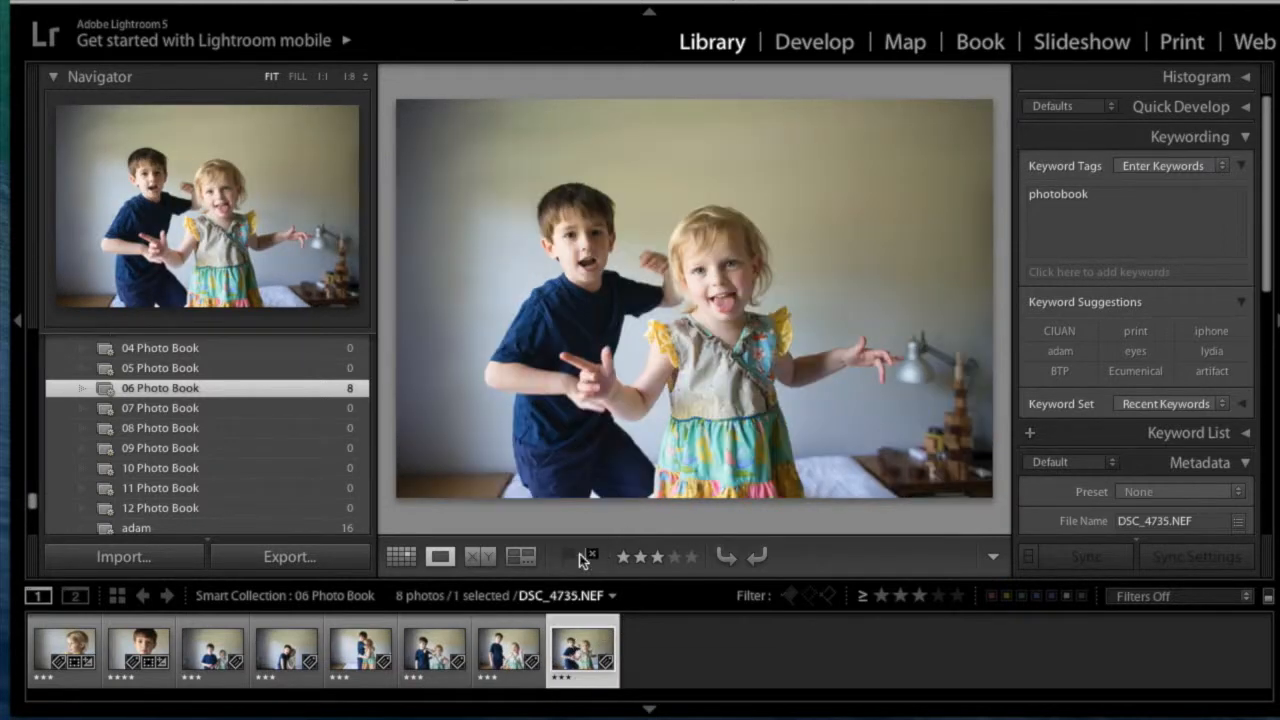
click(212, 652)
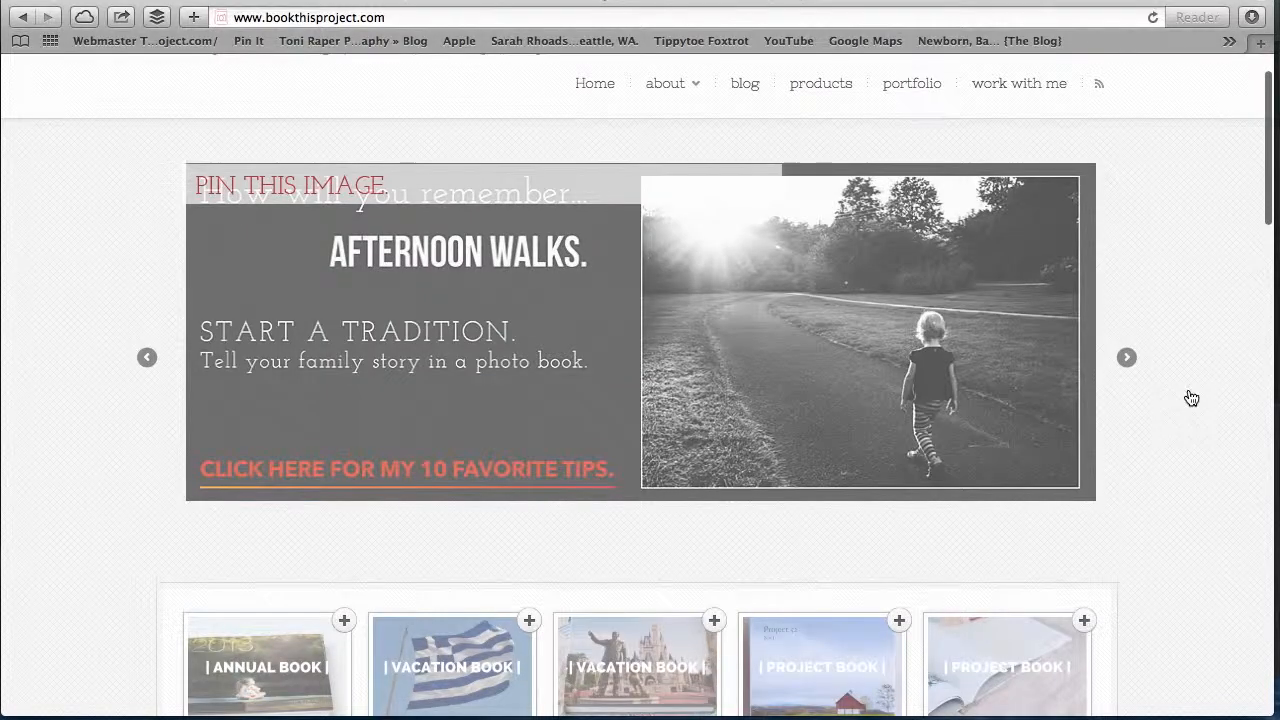
Switch to the browser and look over the bookthisproject.com home page, from the banner to the blog posts.
scroll(1190, 393, down, 1)
scroll(1191, 398, up, 3)
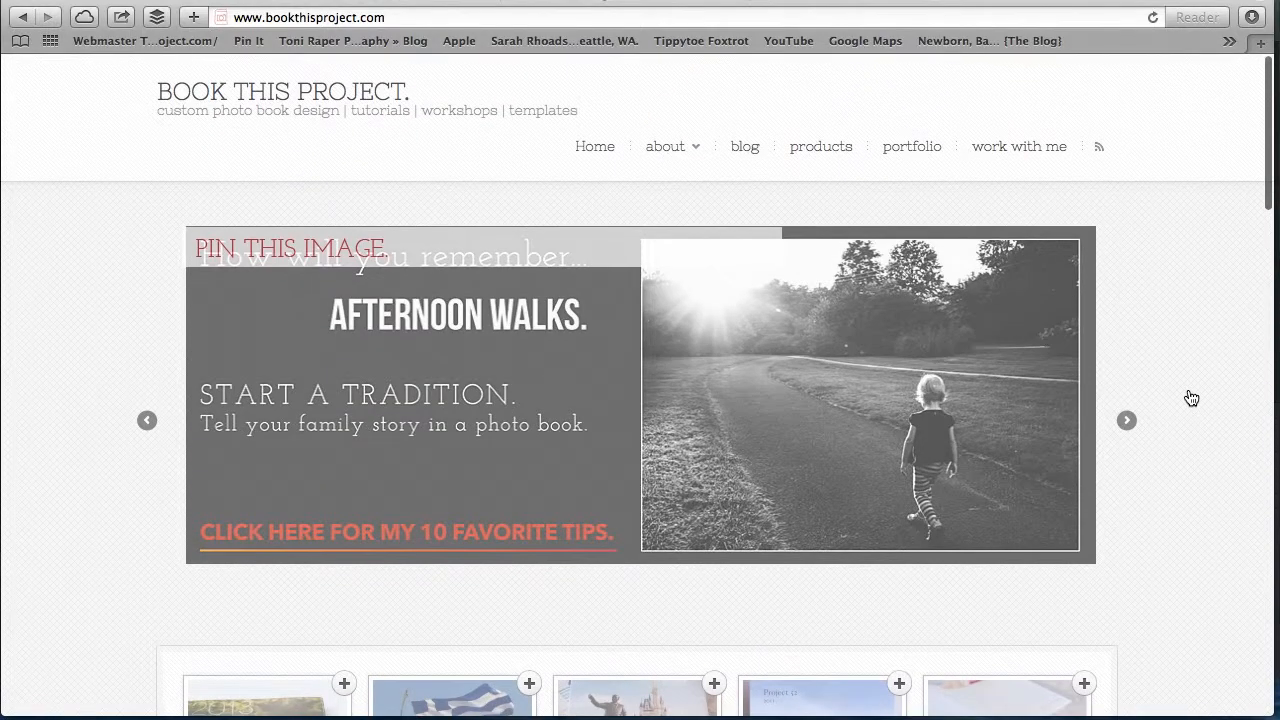
scroll(1191, 398, down, 5)
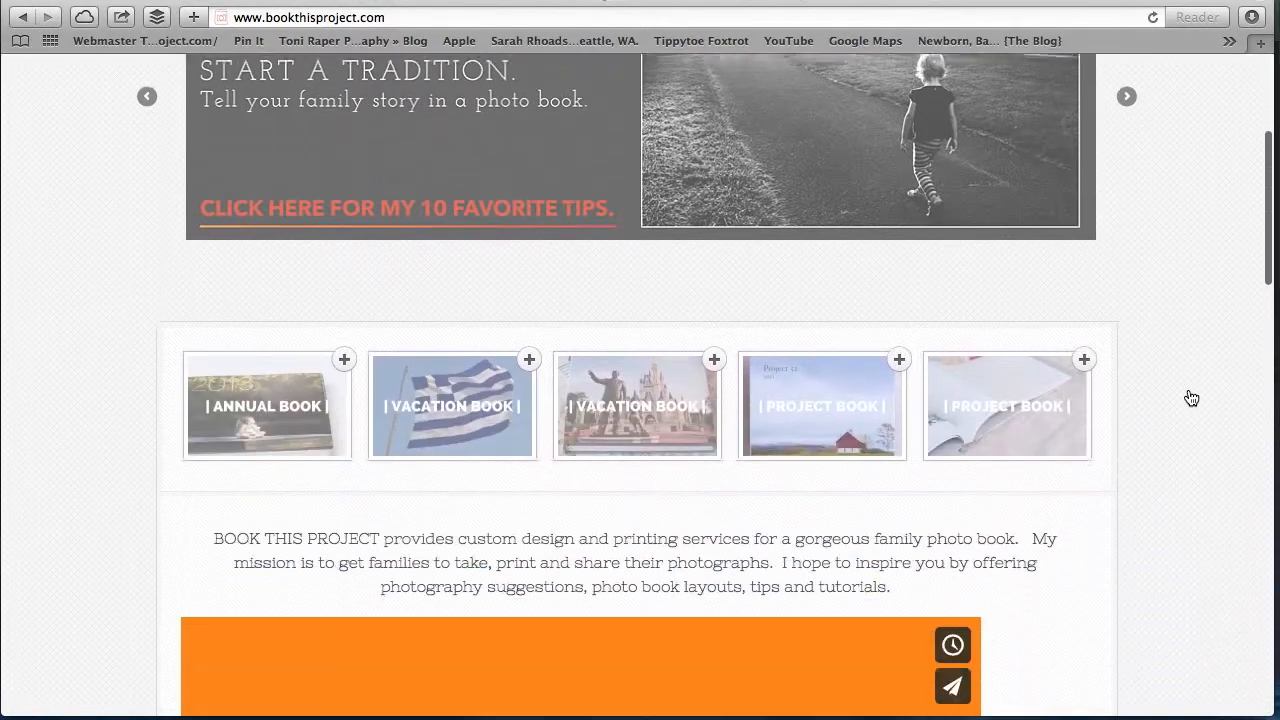
scroll(1191, 398, down, 7)
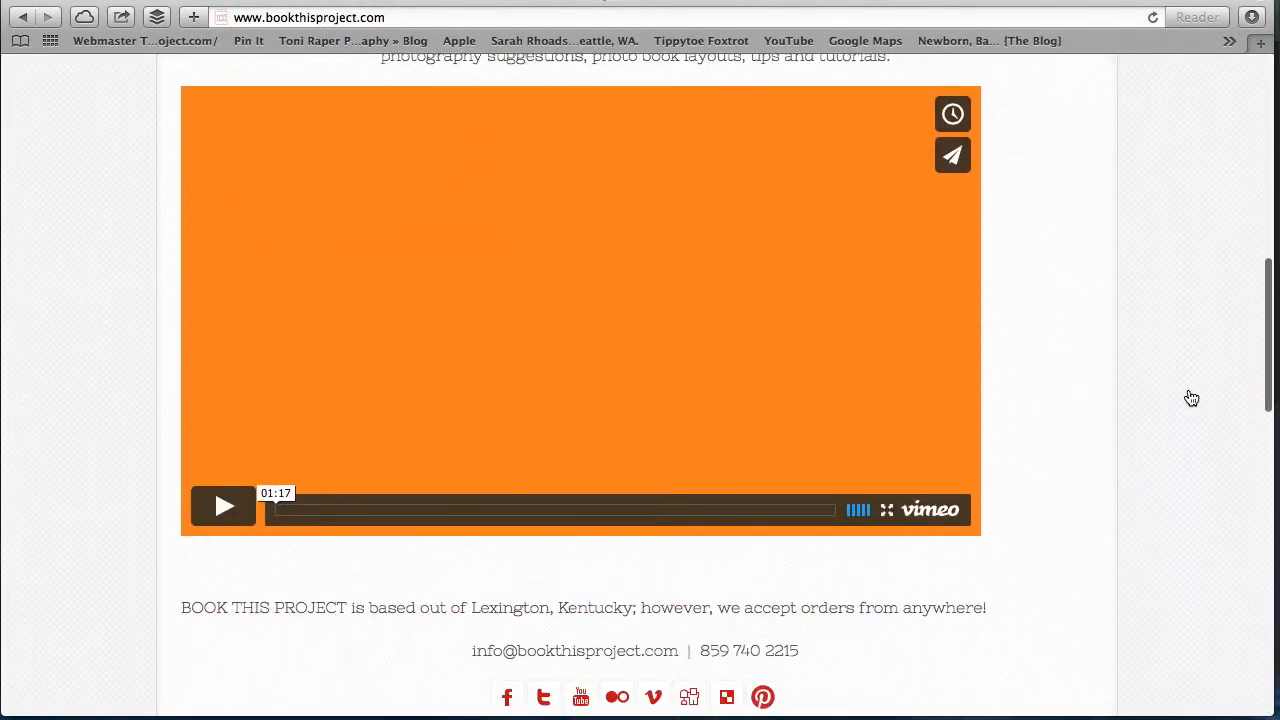
scroll(1191, 398, down, 4)
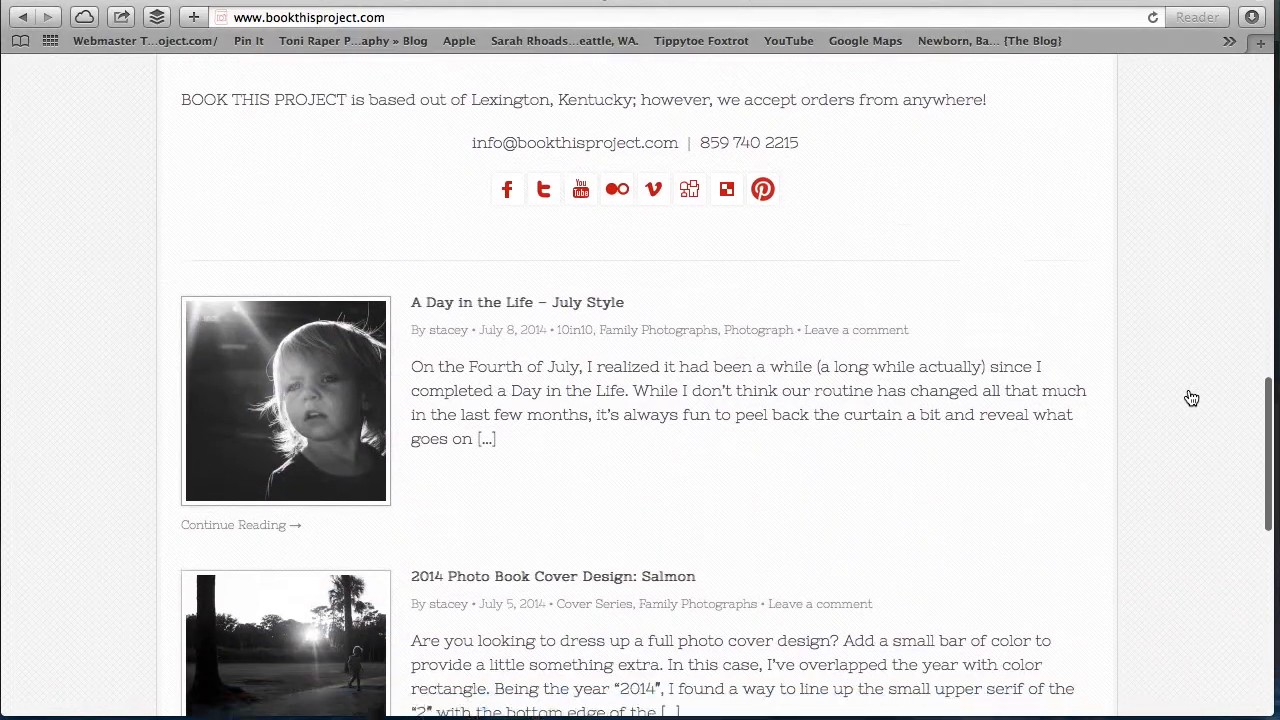
scroll(1191, 398, up, 3)
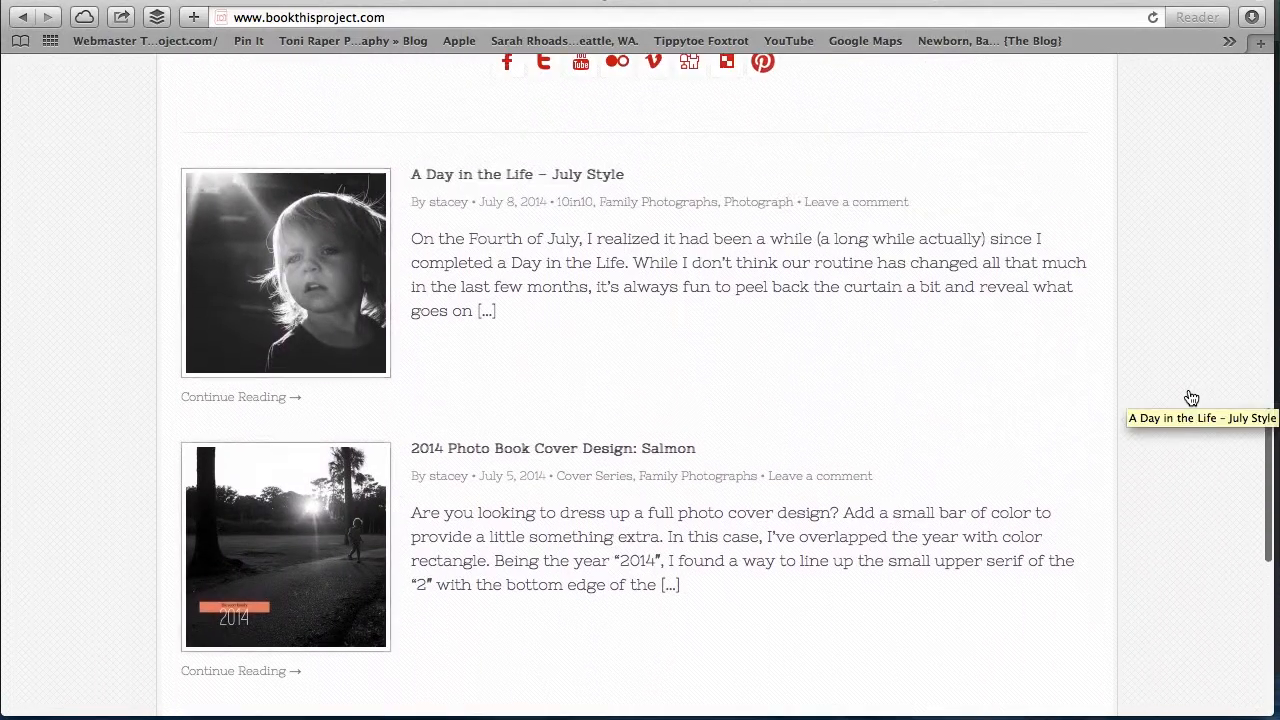
scroll(1191, 398, up, 8)
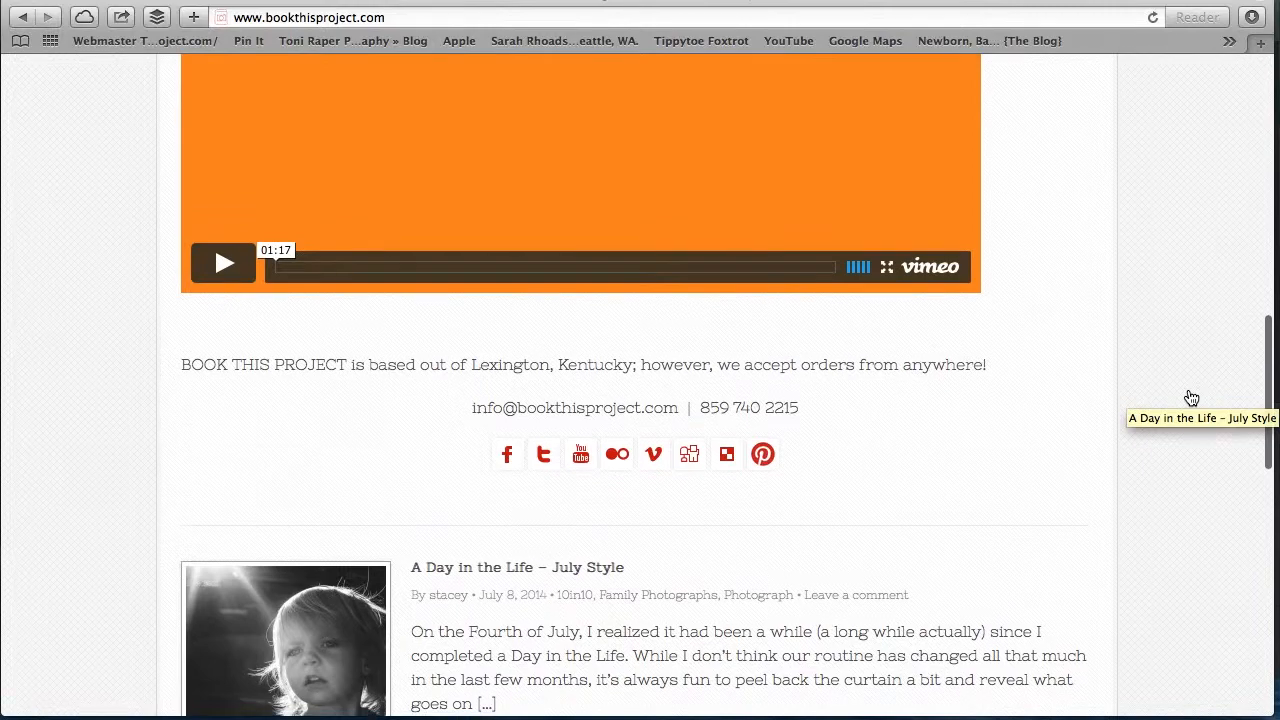
scroll(1191, 398, up, 4)
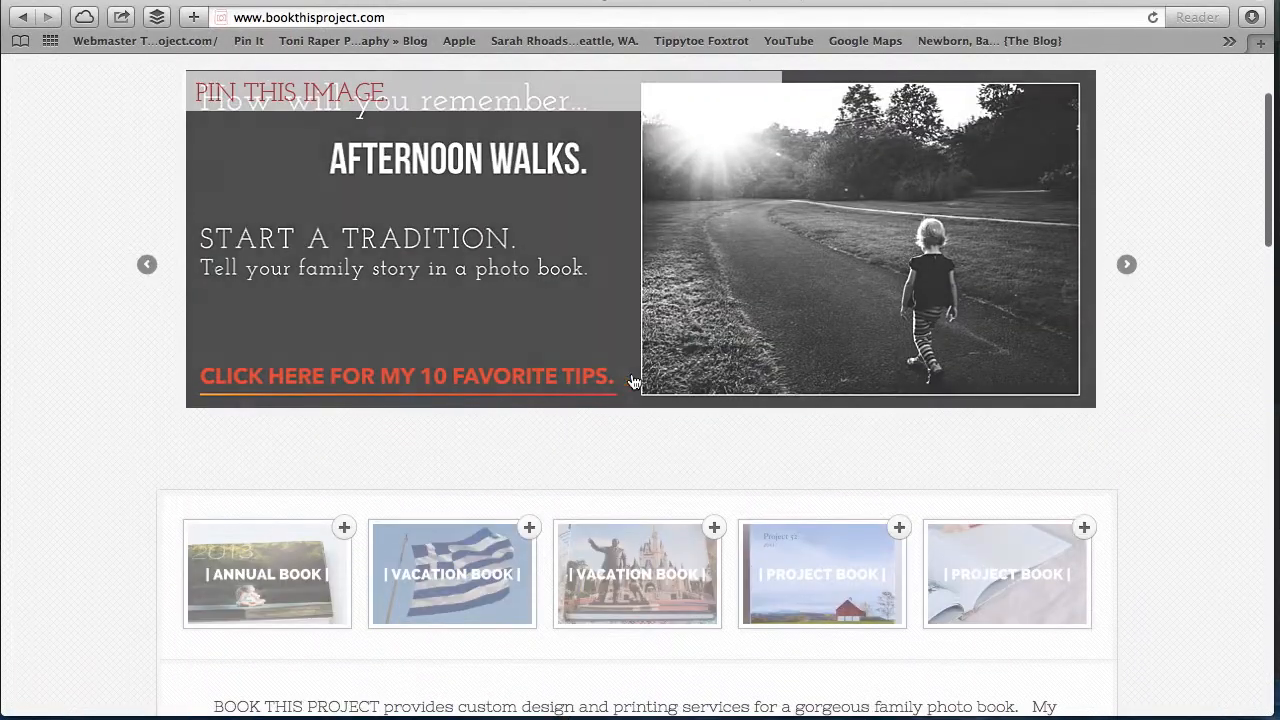
Open the sign-up page behind the 10 favorite tips banner and look through the Photo Book Design Club form.
click(522, 321)
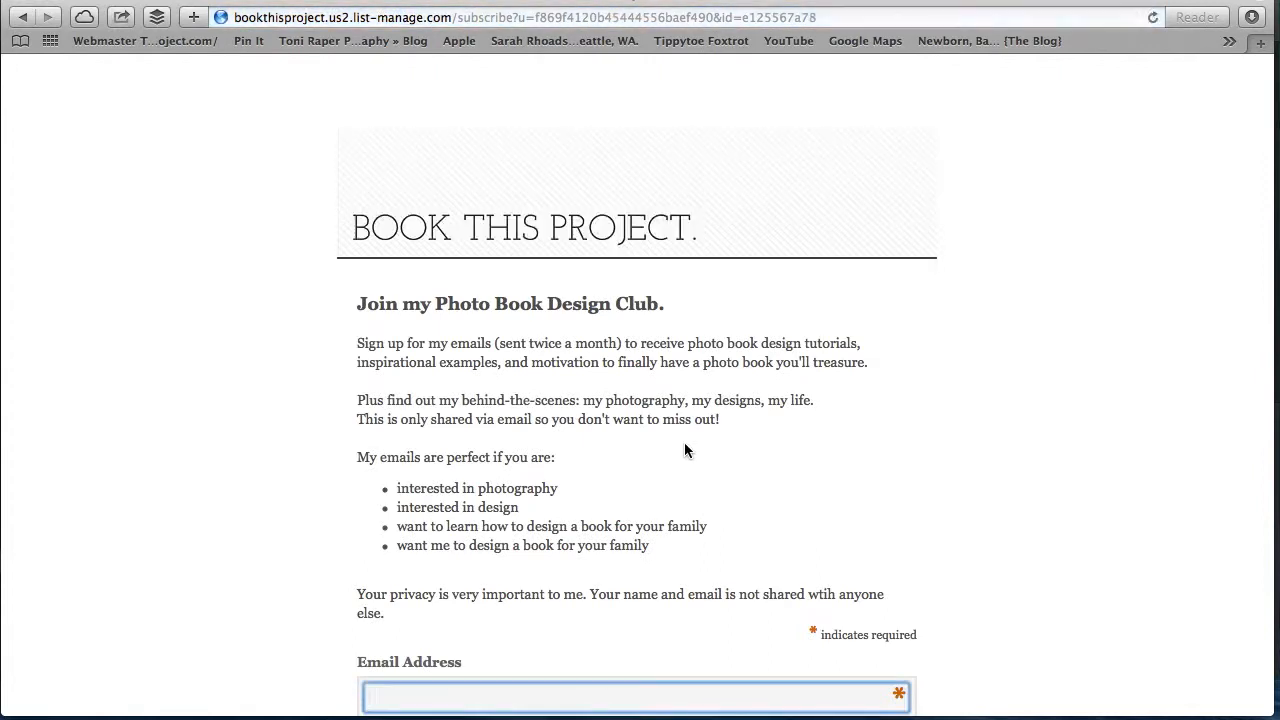
scroll(684, 450, down, 3)
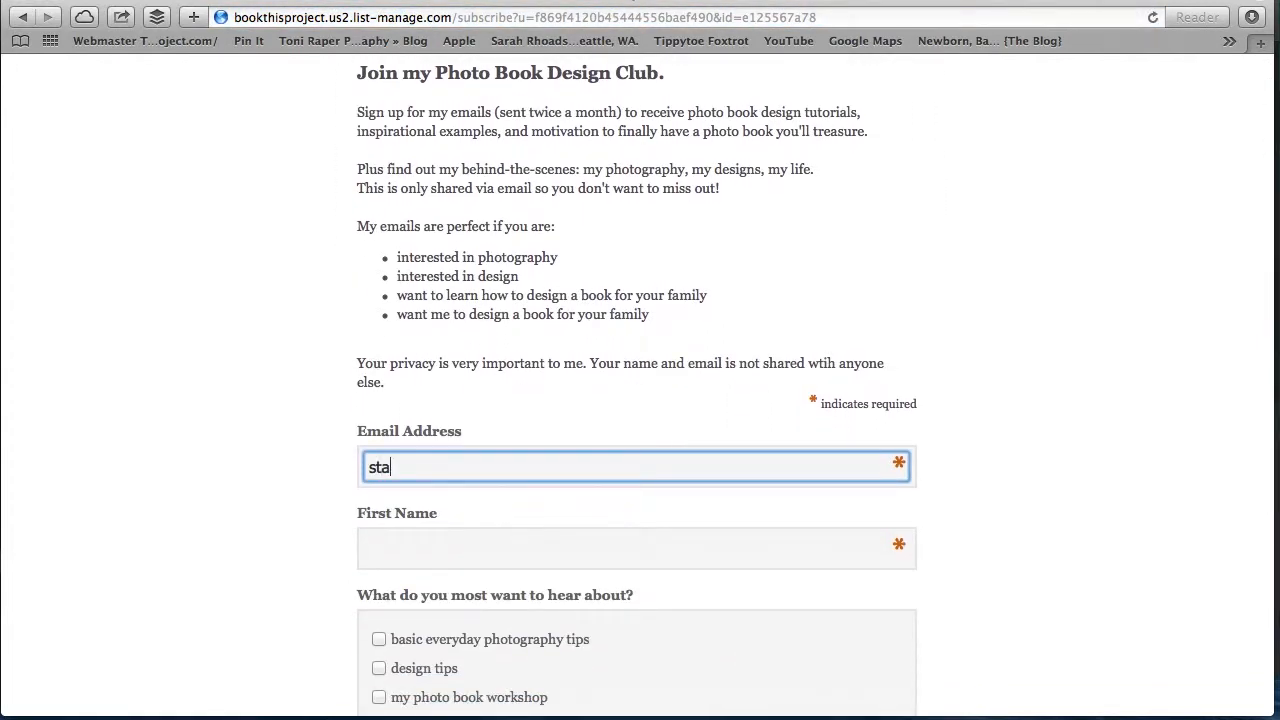
scroll(640, 390, down, 4)
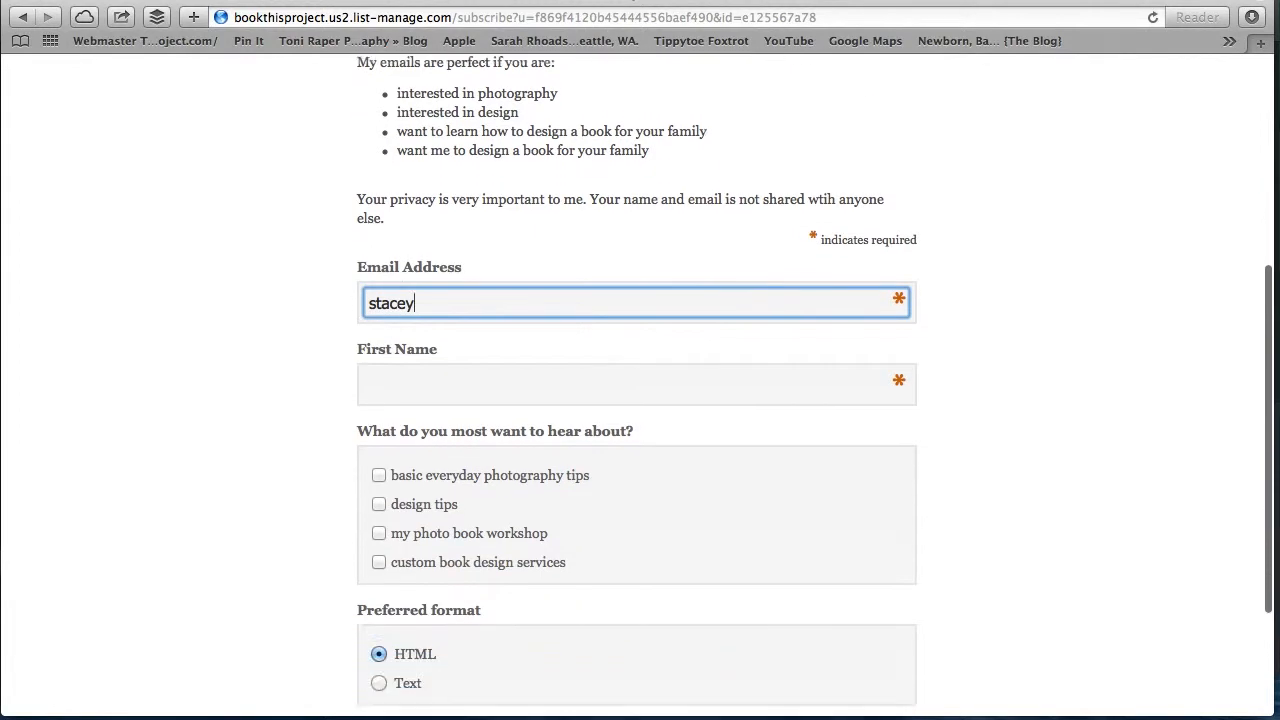
scroll(640, 390, up, 5)
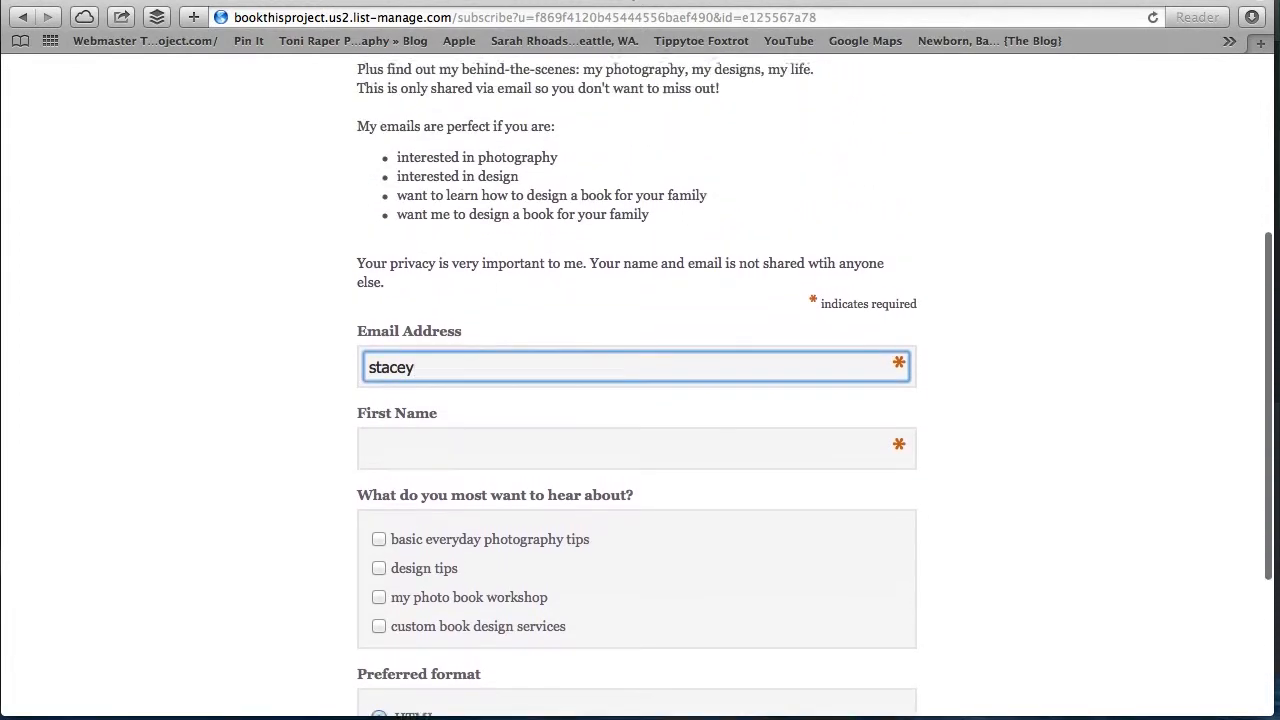
scroll(640, 390, down, 5)
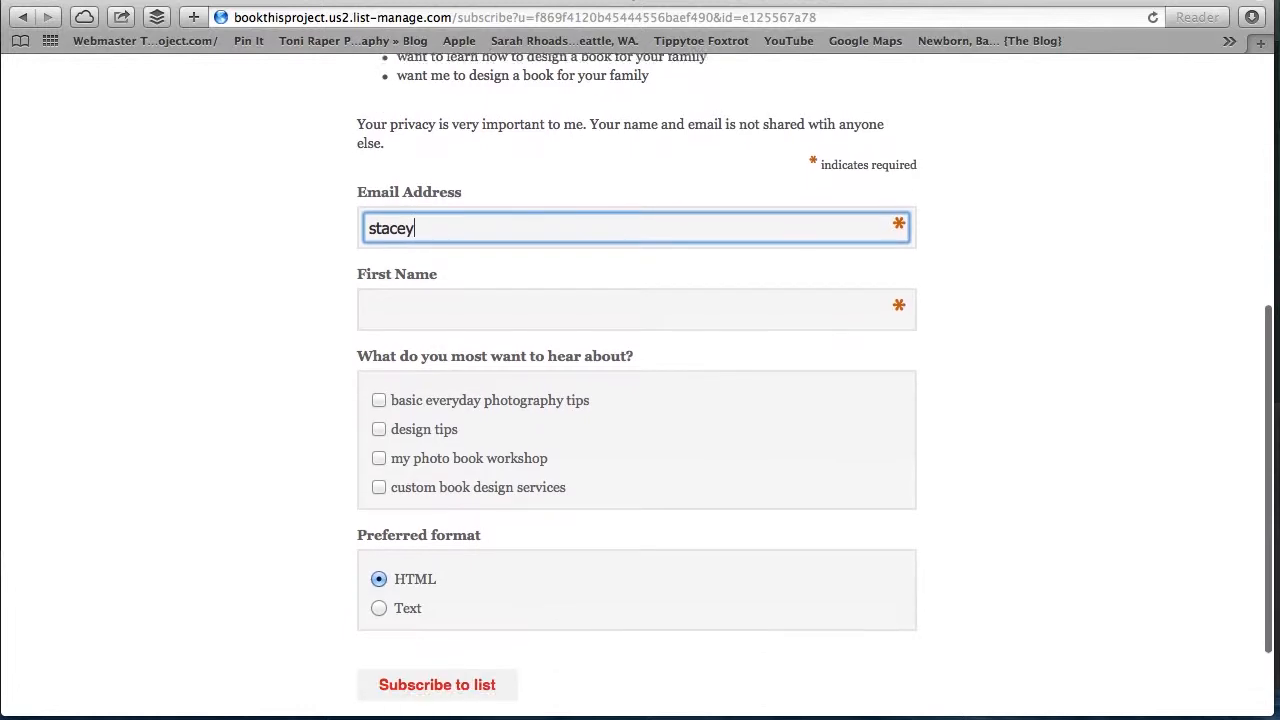